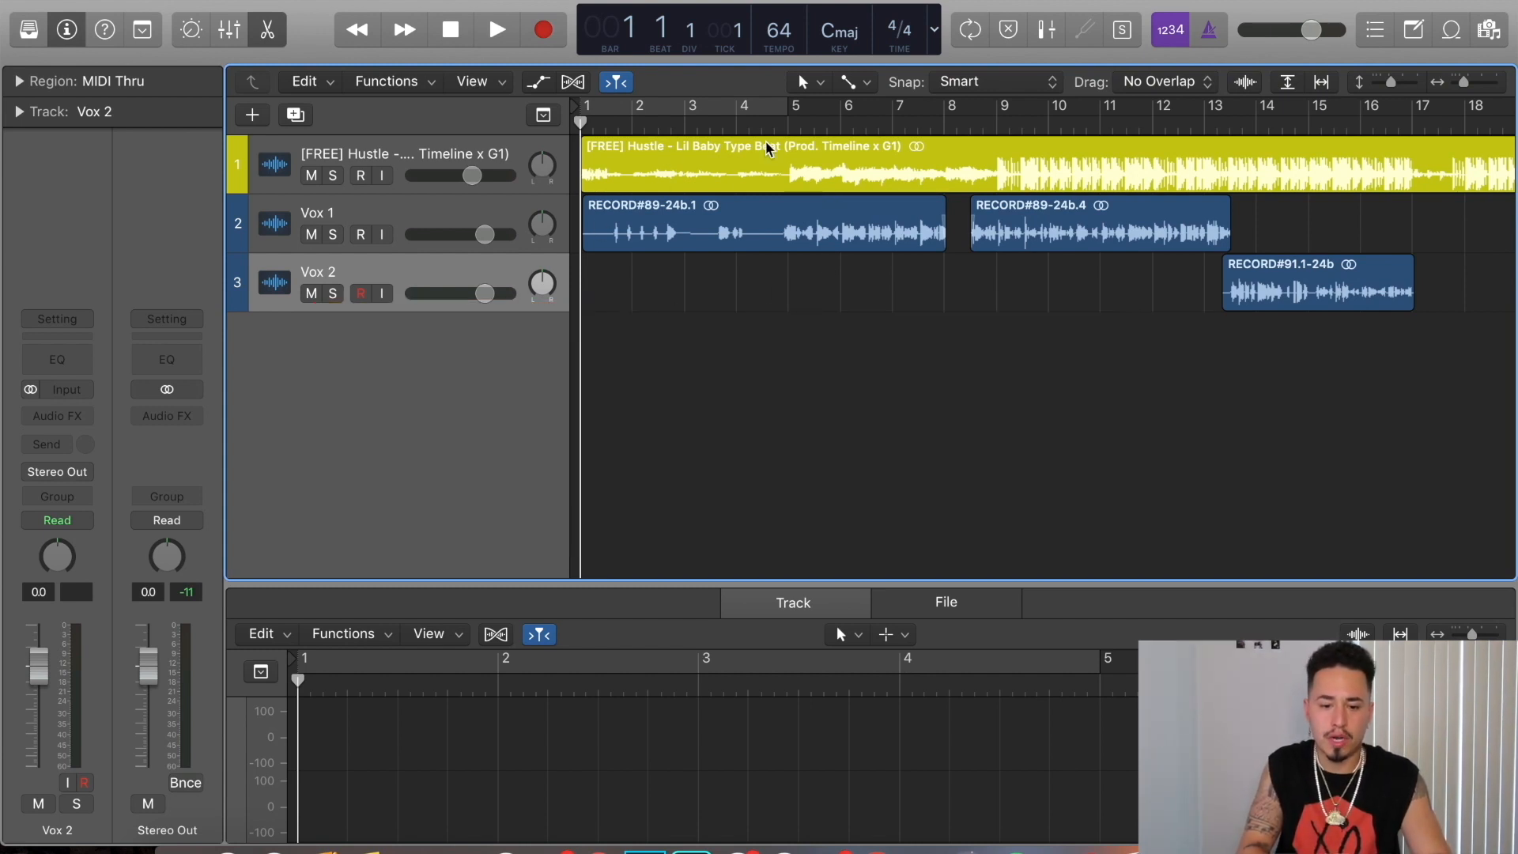
Select the Vox 1 track and mute the beat track
{"action": "left_click", "coordinate": [450, 155]}
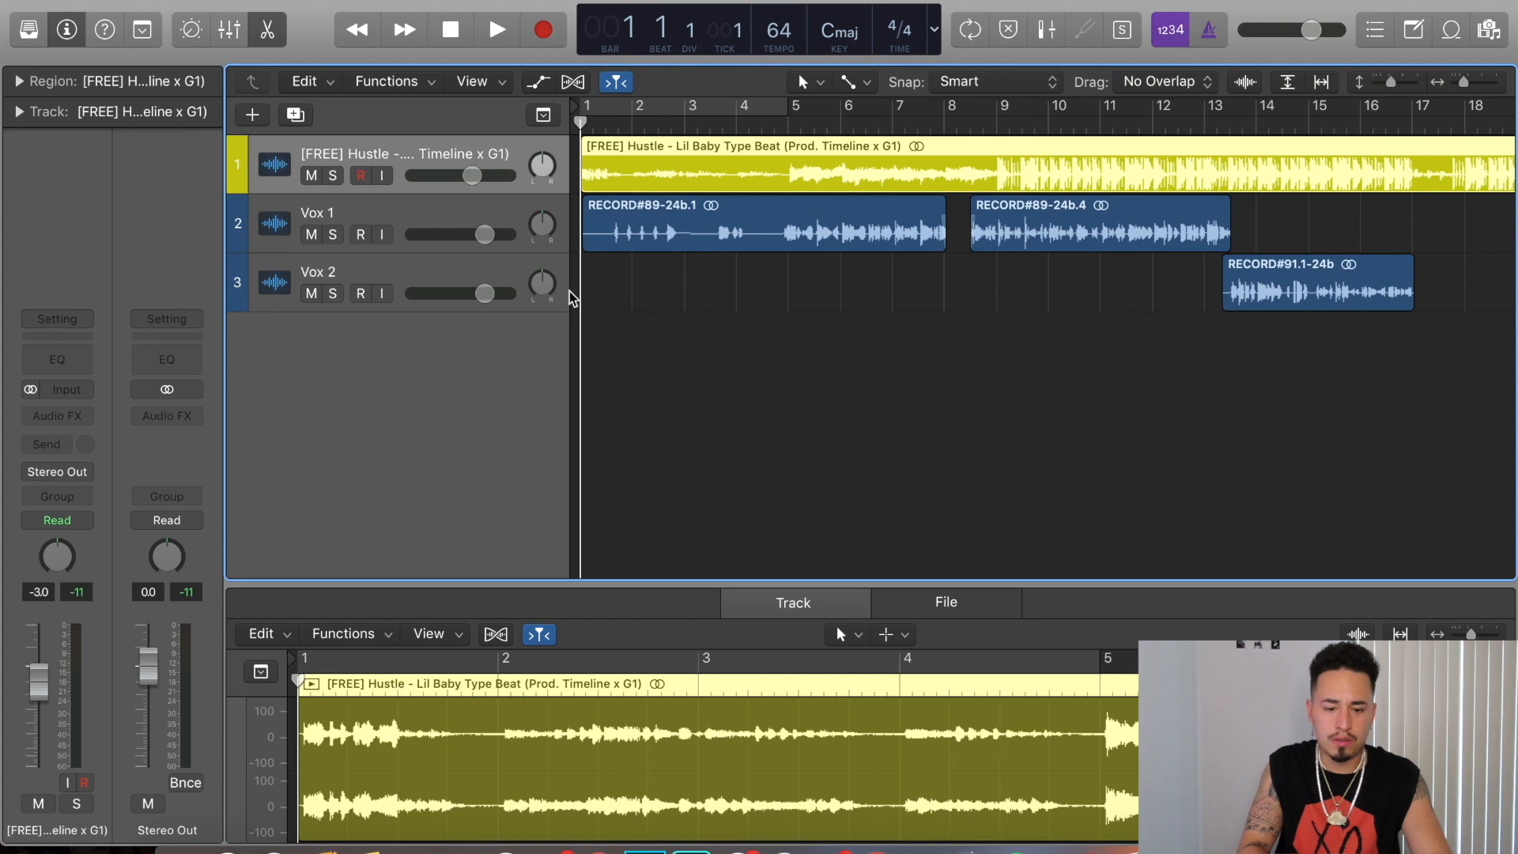
{"action": "left_click", "coordinate": [423, 215]}
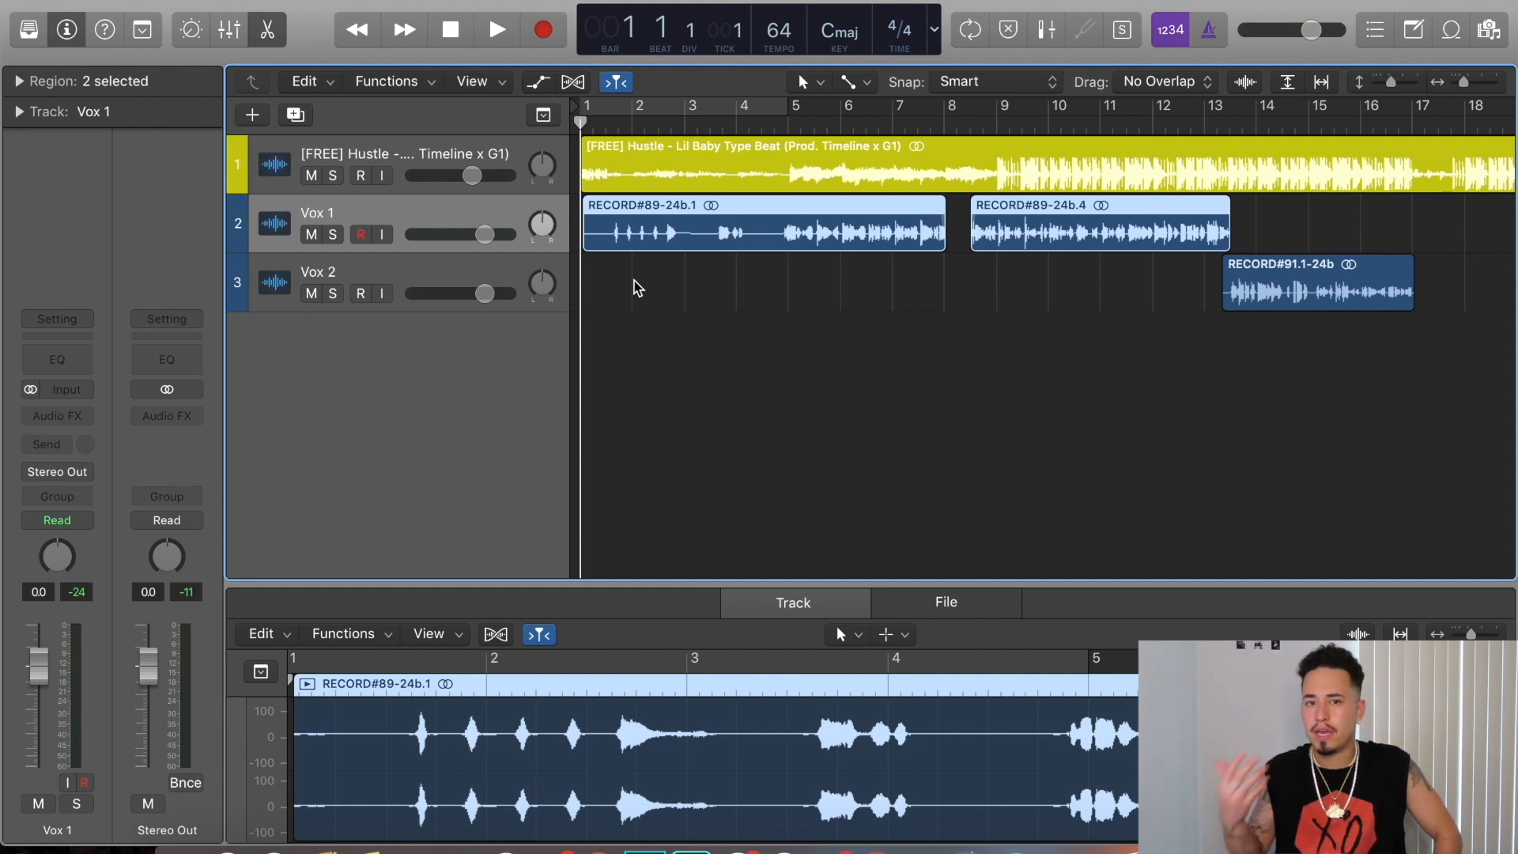
{"action": "left_click", "coordinate": [757, 256]}
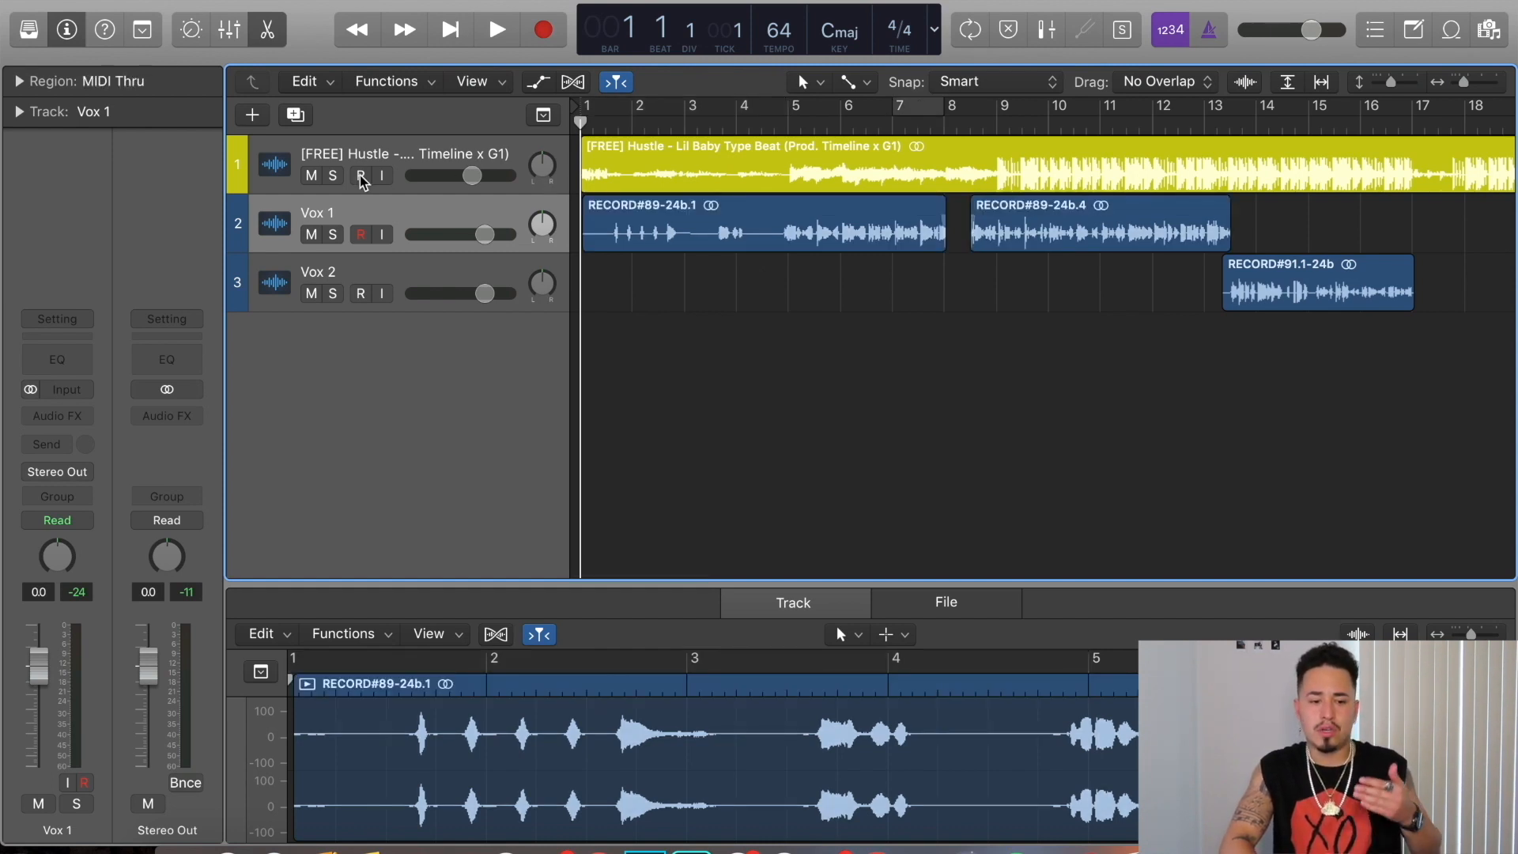
{"action": "left_click", "coordinate": [313, 175]}
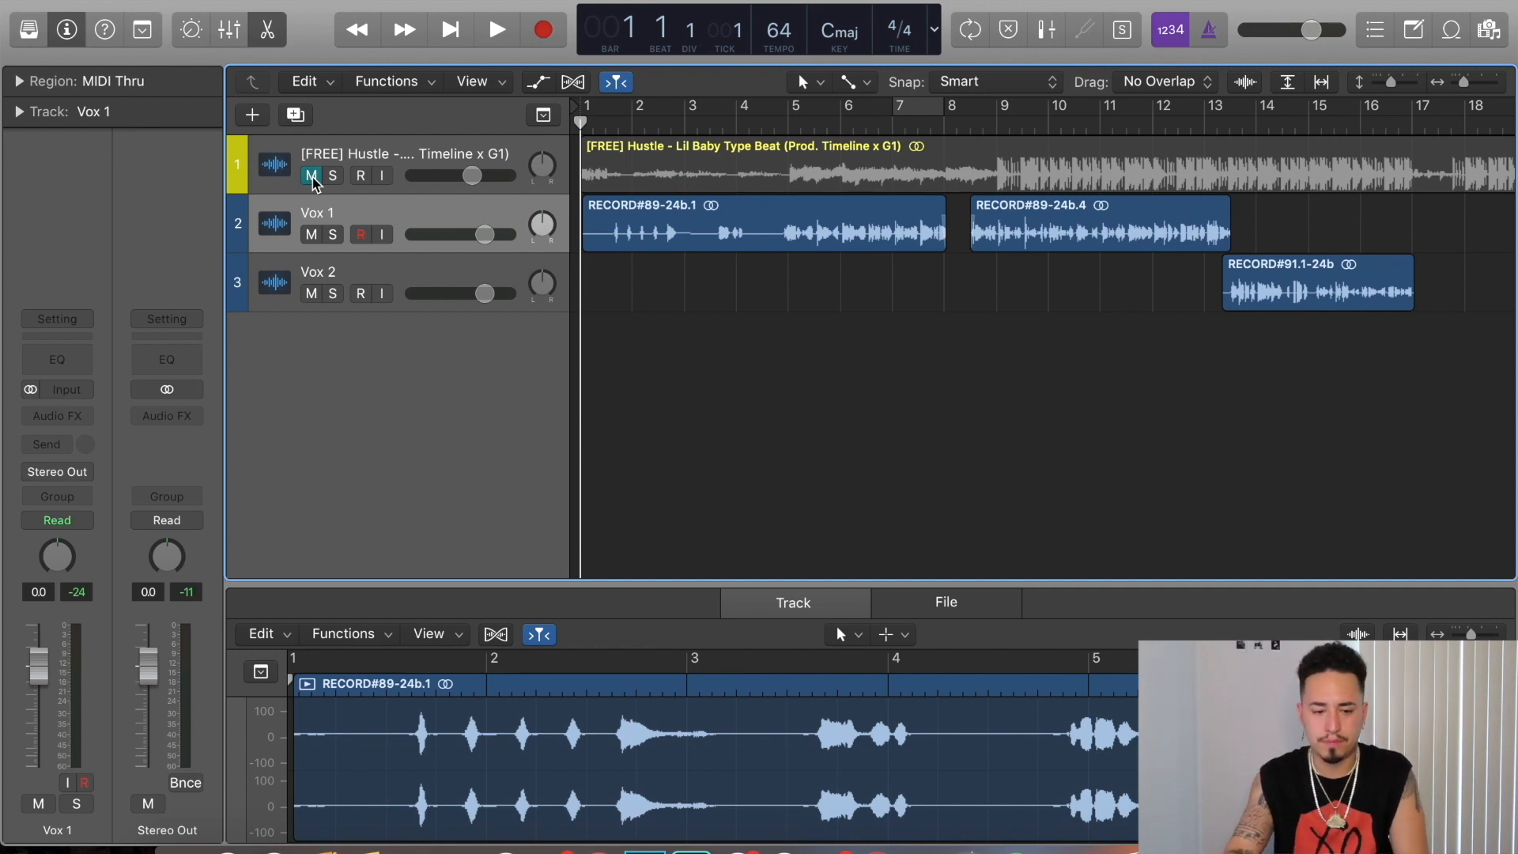
Play back the unprocessed Vox 1 vocal from the start and stop in the gap between its two regions
{"action": "key", "text": "space"}
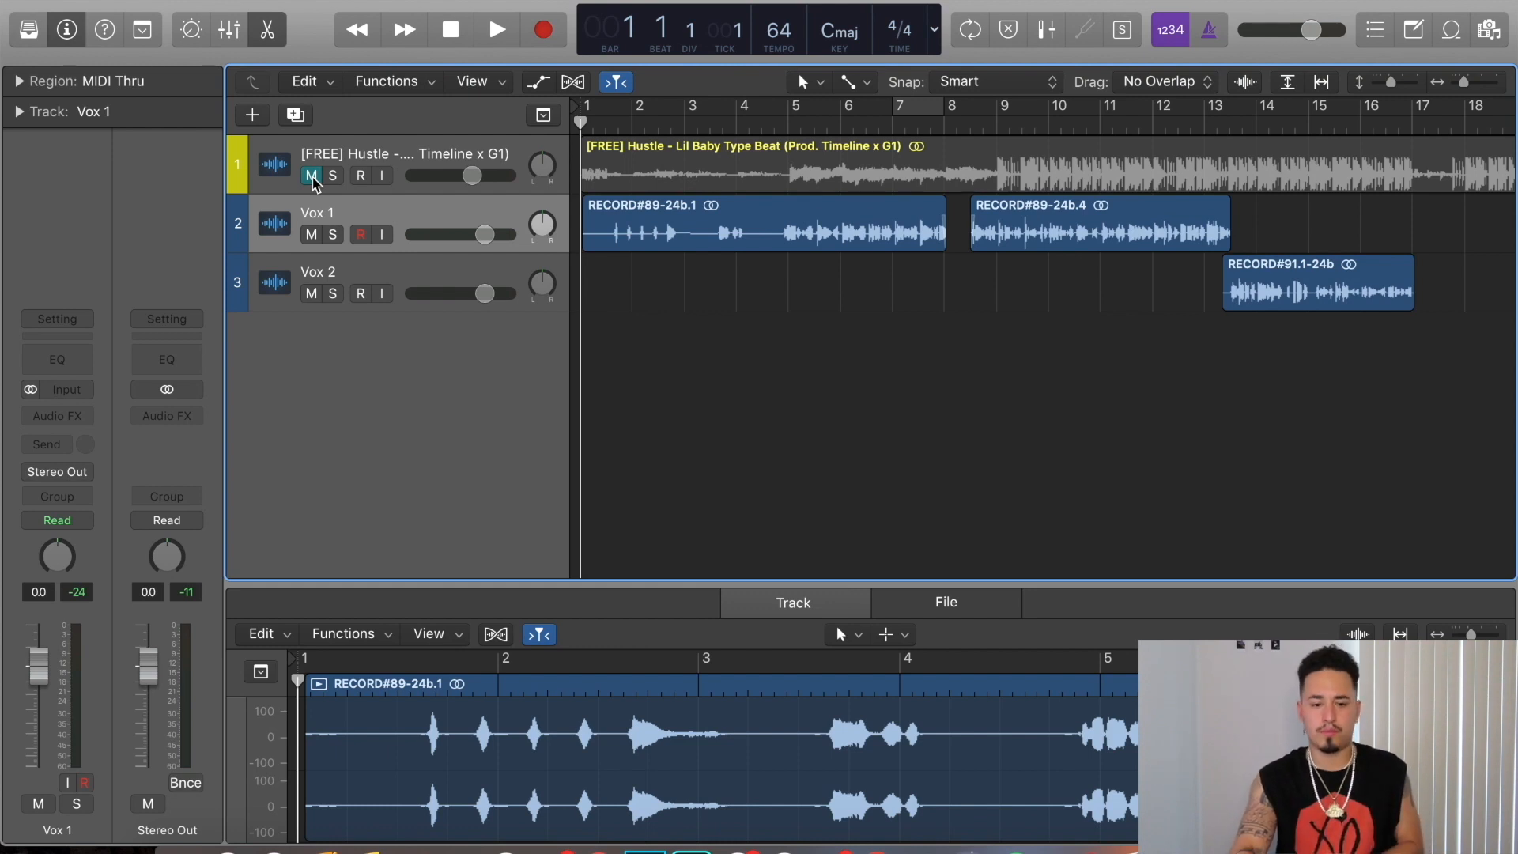
{"action": "key", "text": "space"}
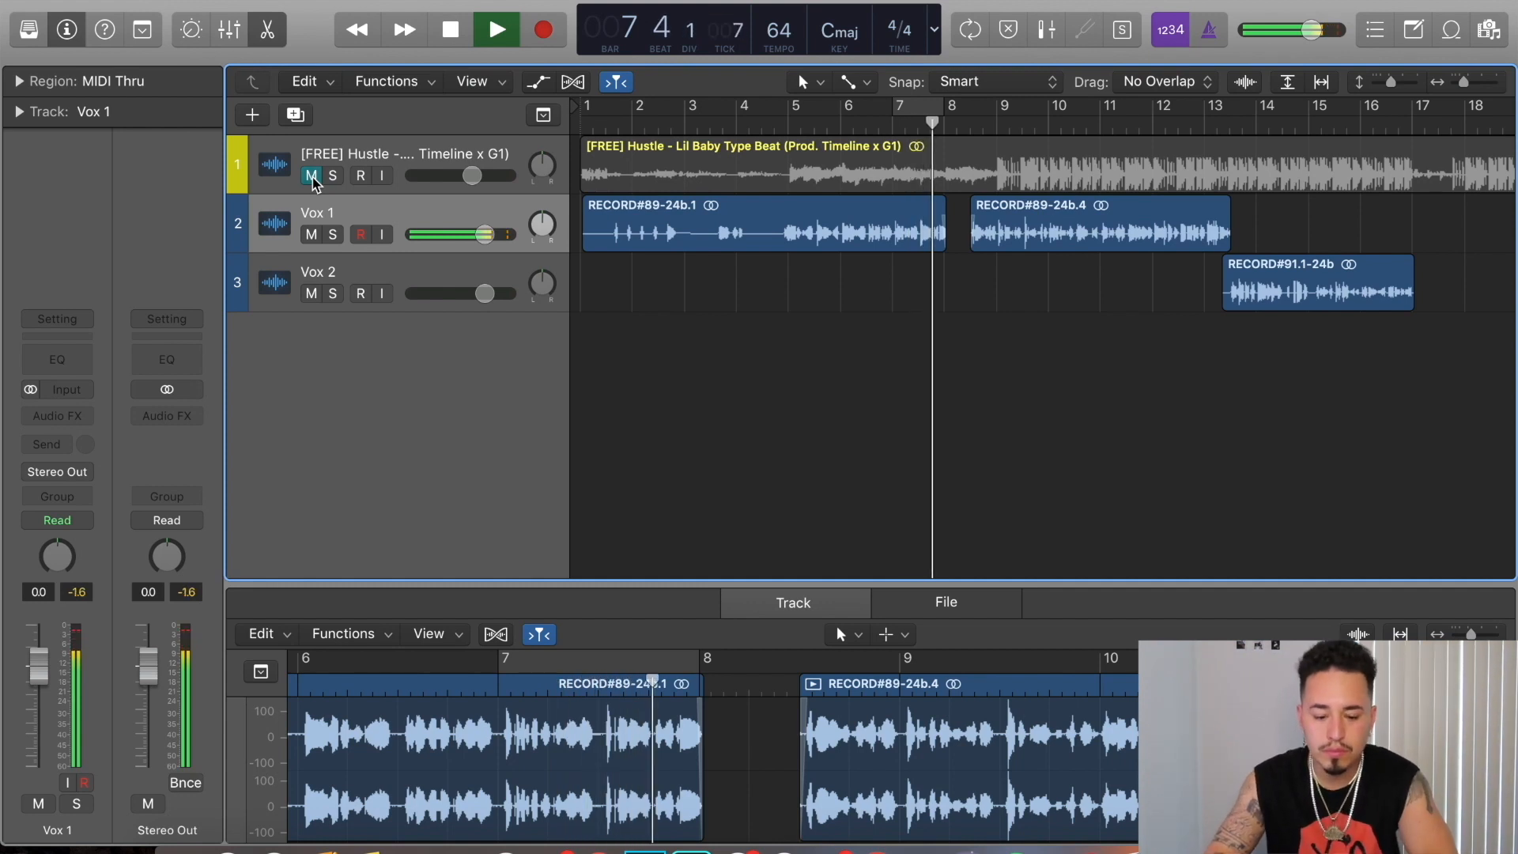
{"action": "key", "text": "space"}
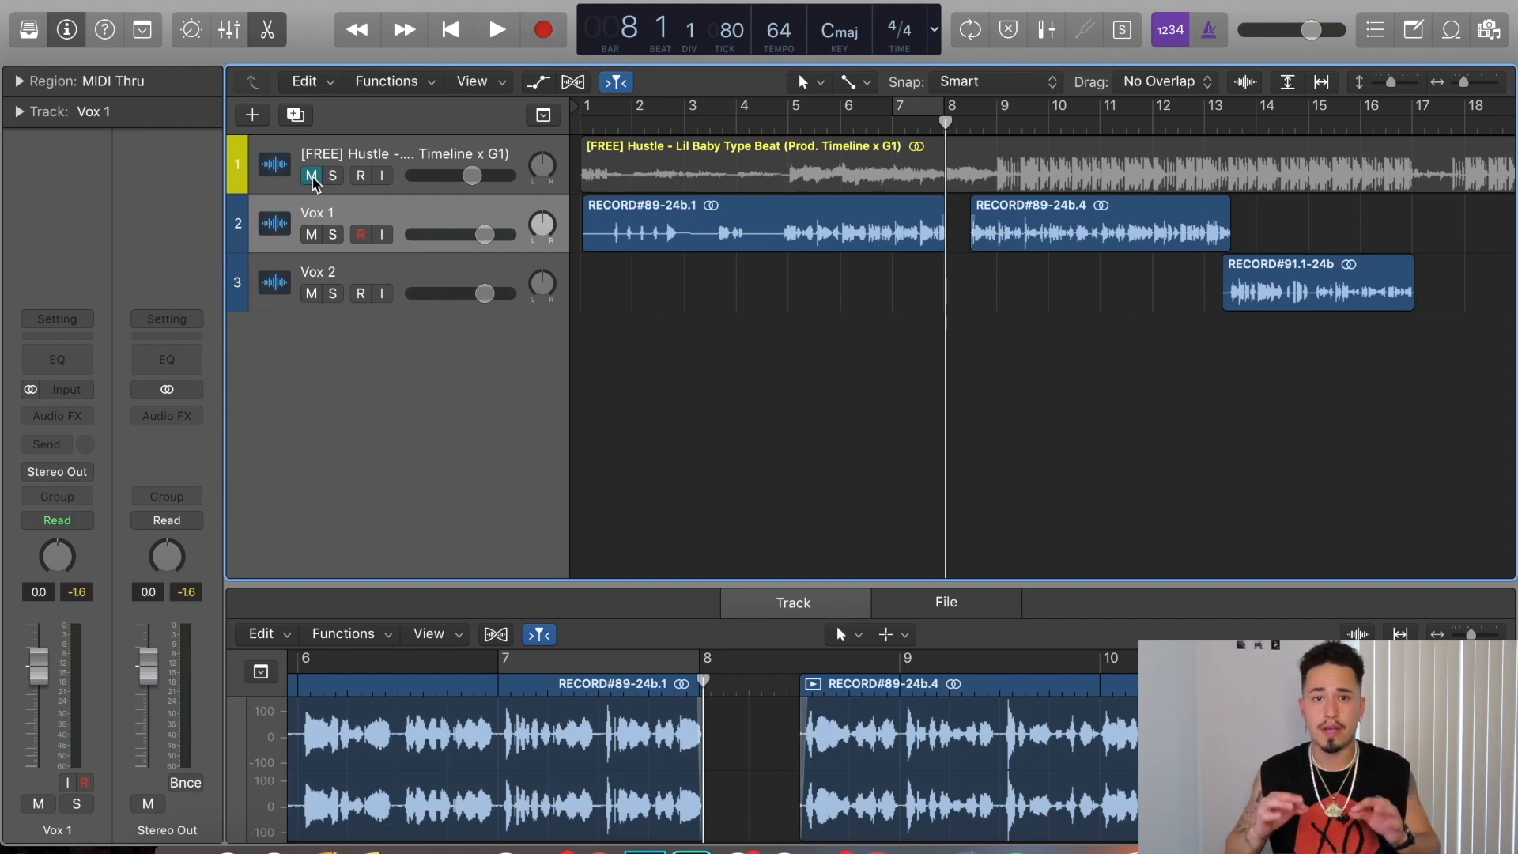
{"action": "key", "text": "space"}
{"action": "key", "text": "space"}
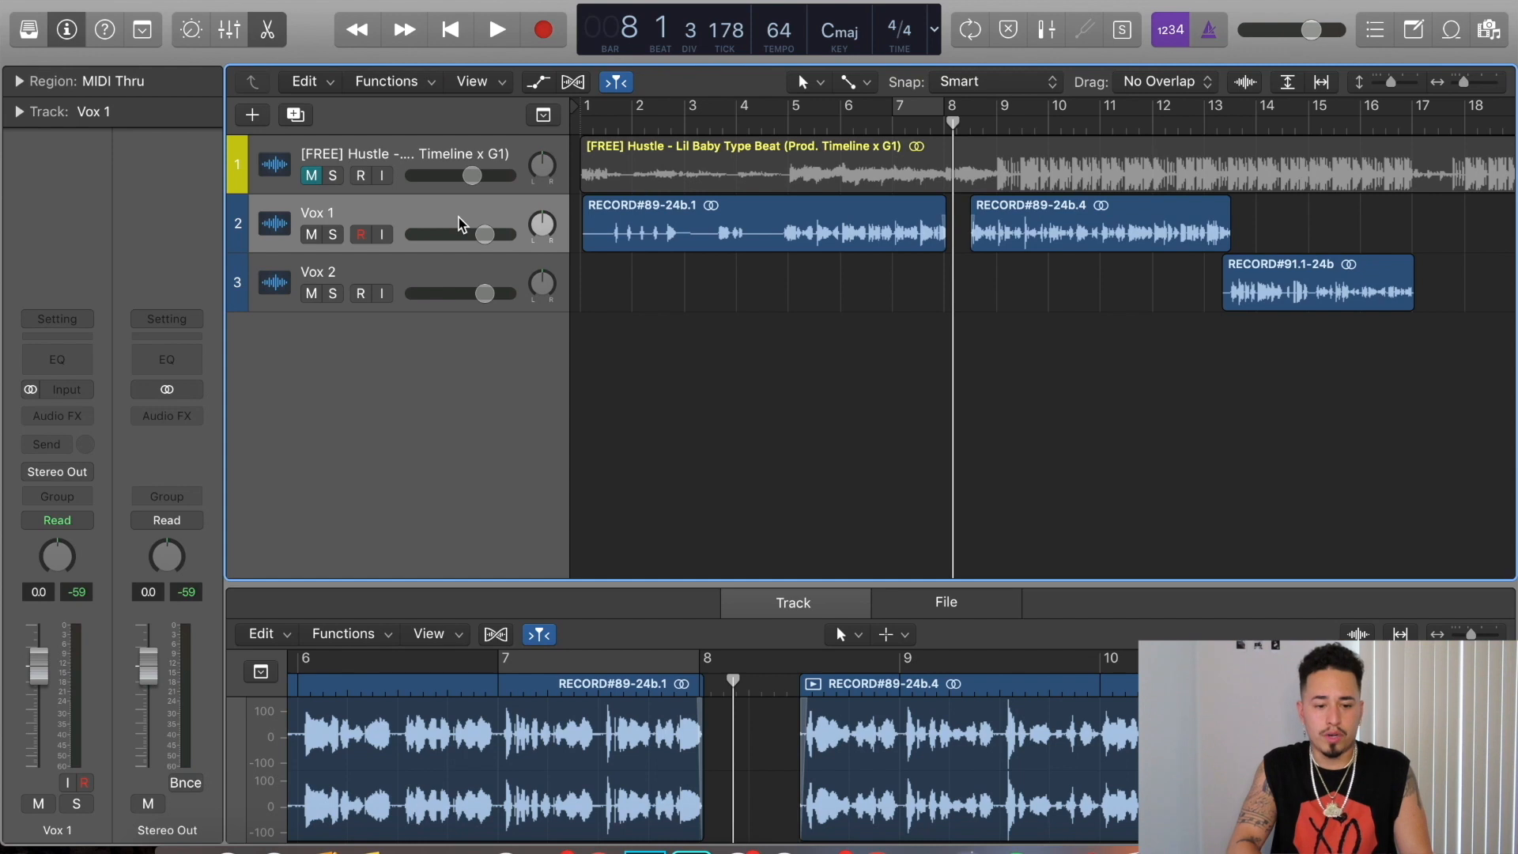
Show the mixer and create a new auxiliary channel strip next to the vocal channels
{"action": "left_click", "coordinate": [230, 31]}
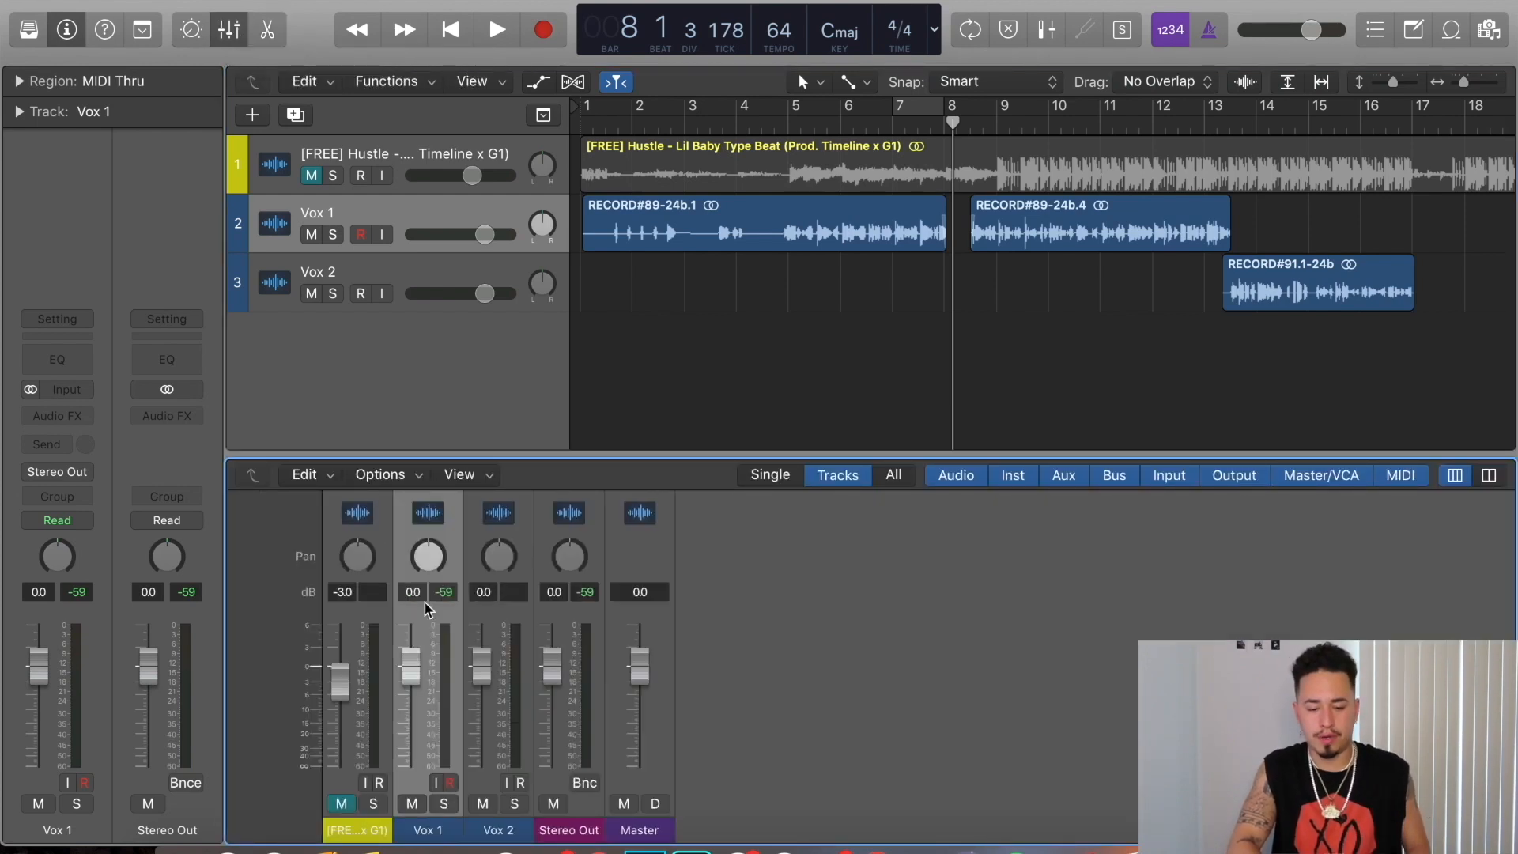
{"action": "scroll", "coordinate": [424, 603], "scroll_direction": "up", "scroll_amount": 3}
{"action": "scroll", "coordinate": [425, 602], "scroll_direction": "down", "scroll_amount": 3}
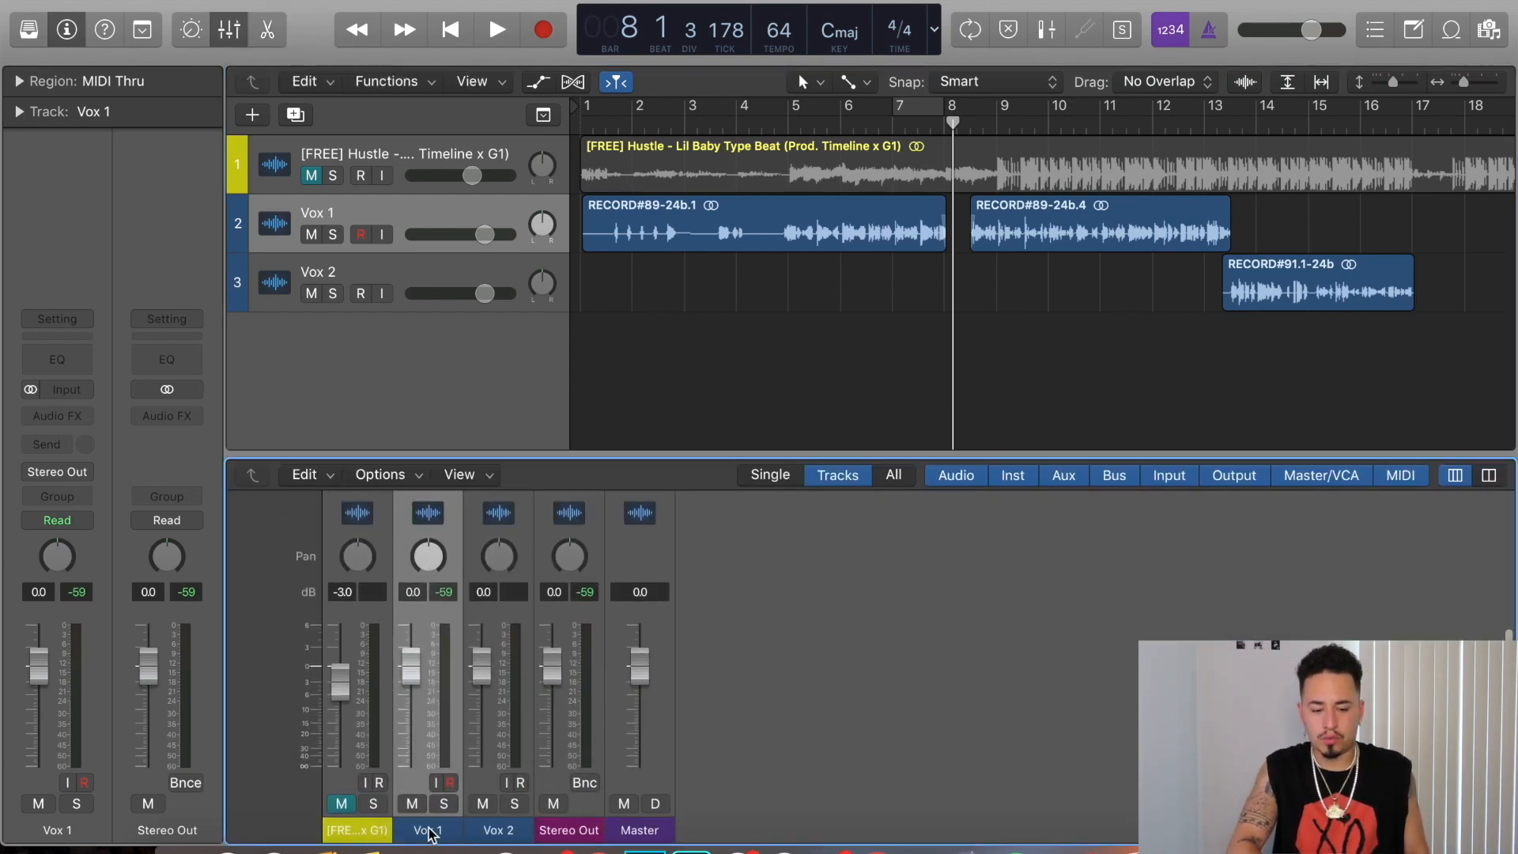
{"action": "scroll", "coordinate": [474, 688], "scroll_direction": "up", "scroll_amount": 3}
{"action": "scroll", "coordinate": [427, 630], "scroll_direction": "up", "scroll_amount": 2}
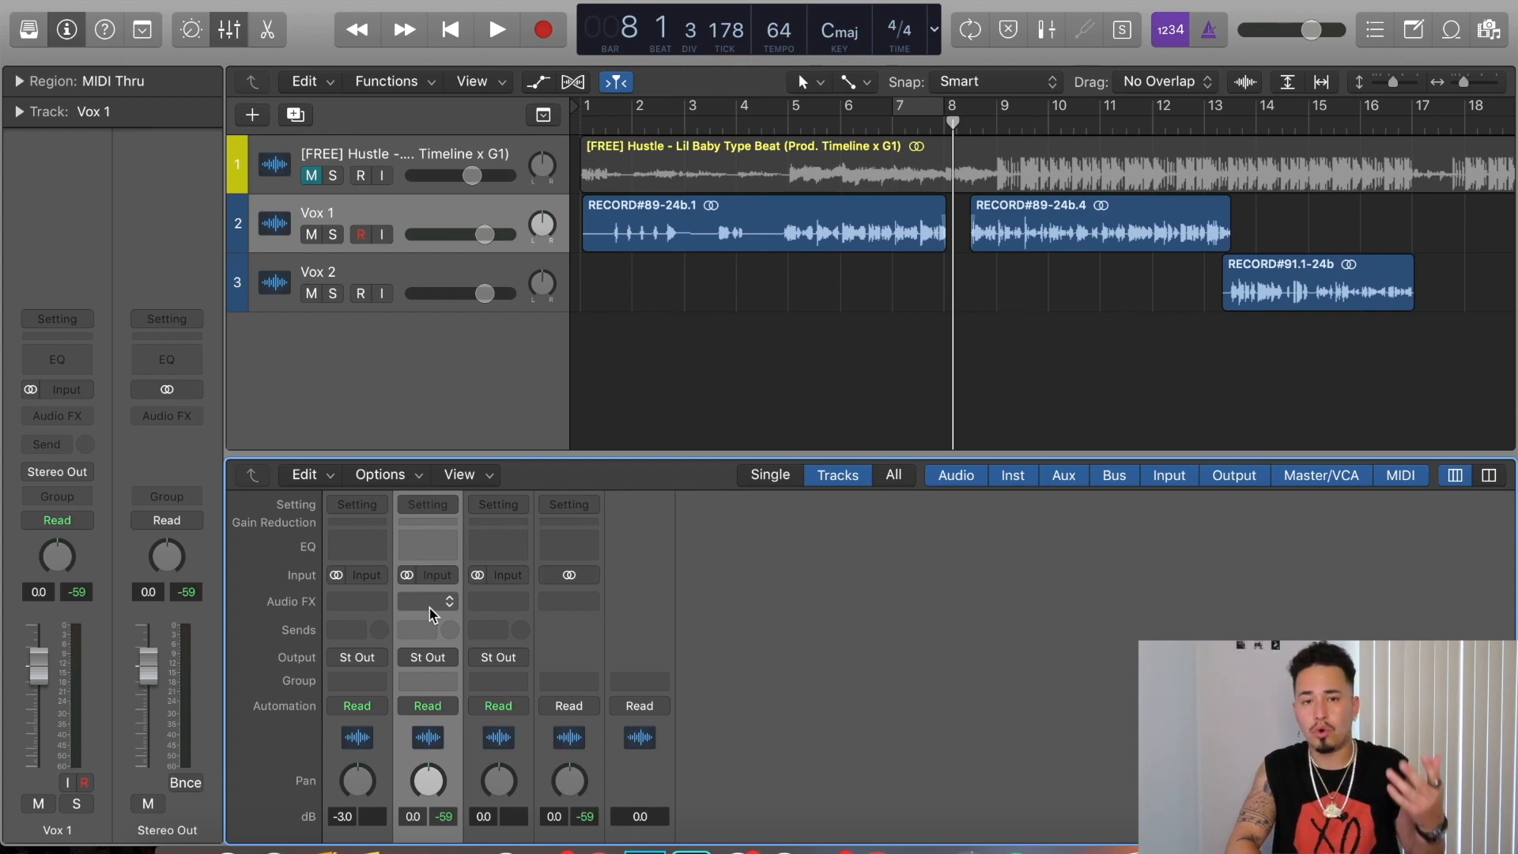
{"action": "left_click", "coordinate": [406, 478]}
{"action": "left_click", "coordinate": [410, 500]}
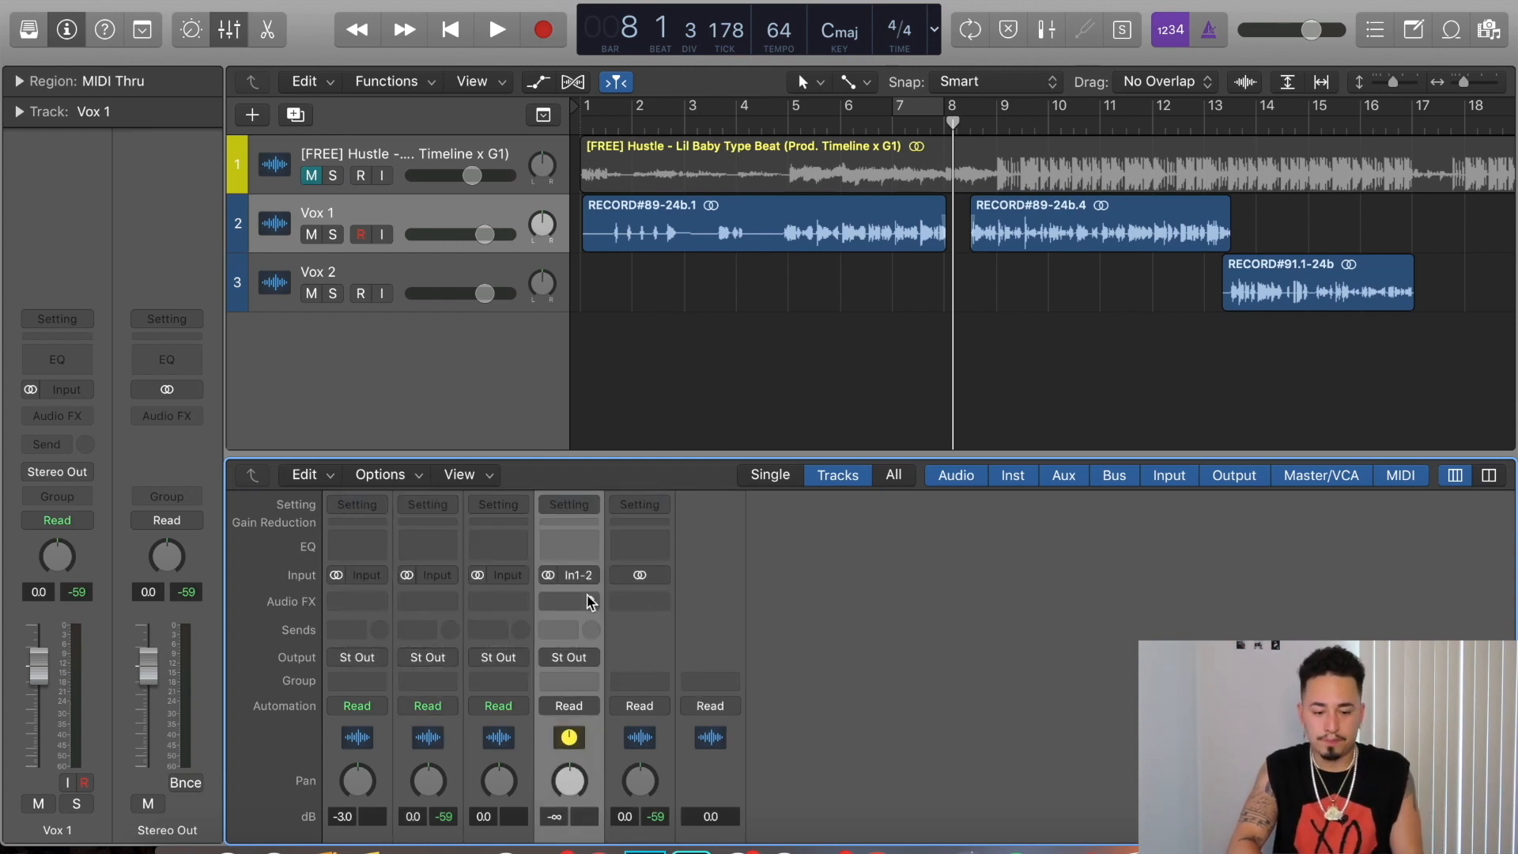
Set the new auxiliary channel's input to Bus 1
{"action": "left_click", "coordinate": [580, 578]}
{"action": "mouse_move", "coordinate": [615, 651]}
{"action": "left_click", "coordinate": [736, 176]}
Rename the auxiliary channel as Delay and reset its volume fader to 0.0 dB
{"action": "scroll", "coordinate": [633, 740], "scroll_direction": "down", "scroll_amount": 6}
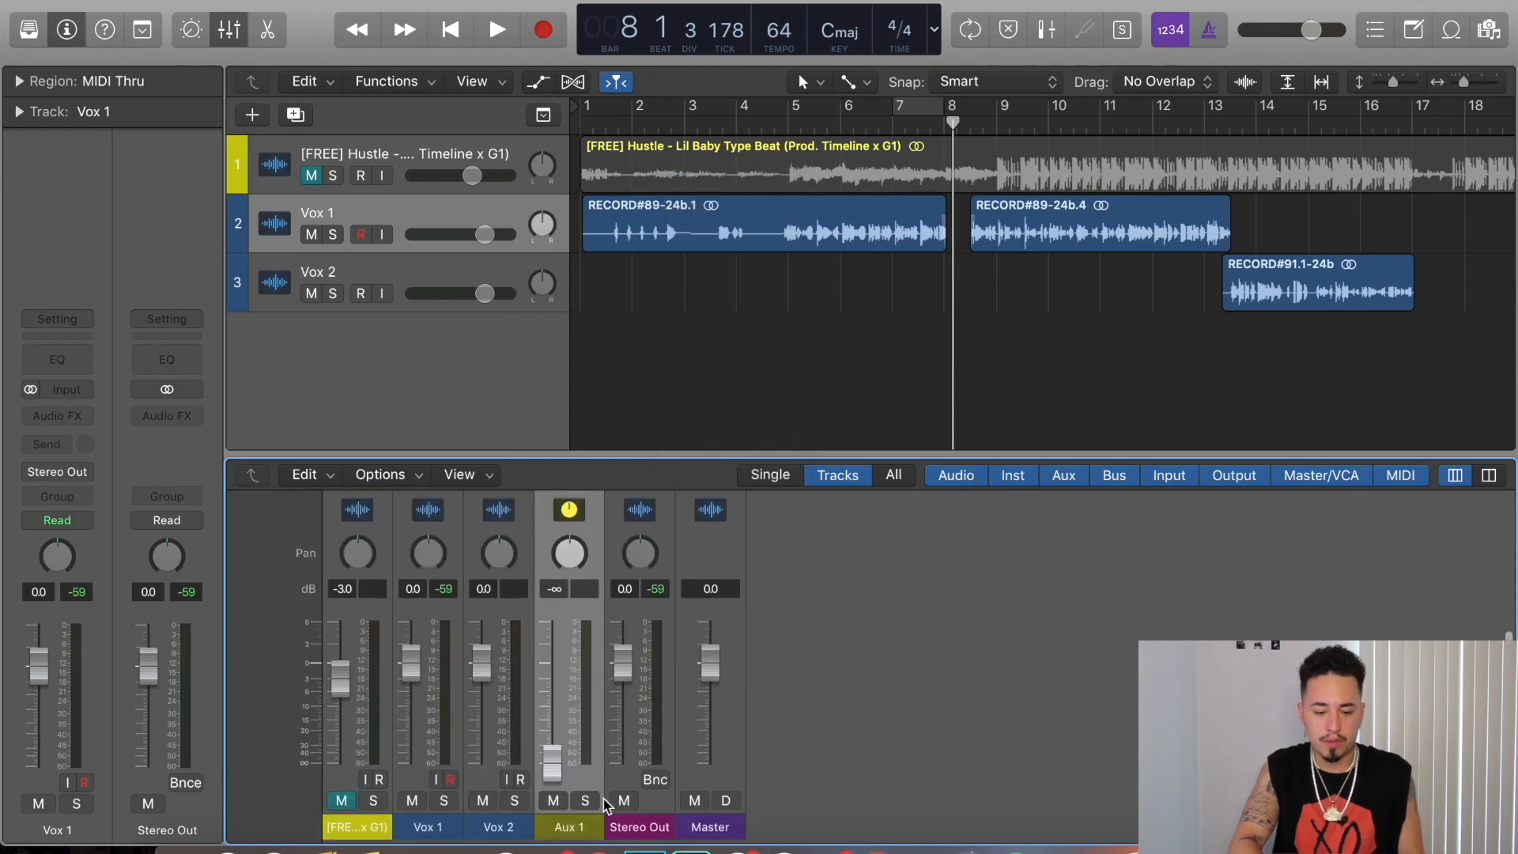
{"action": "double_click", "coordinate": [569, 830]}
{"action": "type", "text": "Delay"}
{"action": "key", "text": "Return"}
{"action": "scroll", "coordinate": [558, 690], "scroll_direction": "down", "scroll_amount": 5}
{"action": "left_click", "coordinate": [558, 690], "text": "alt"}
{"action": "scroll", "coordinate": [561, 680], "scroll_direction": "up", "scroll_amount": 5}
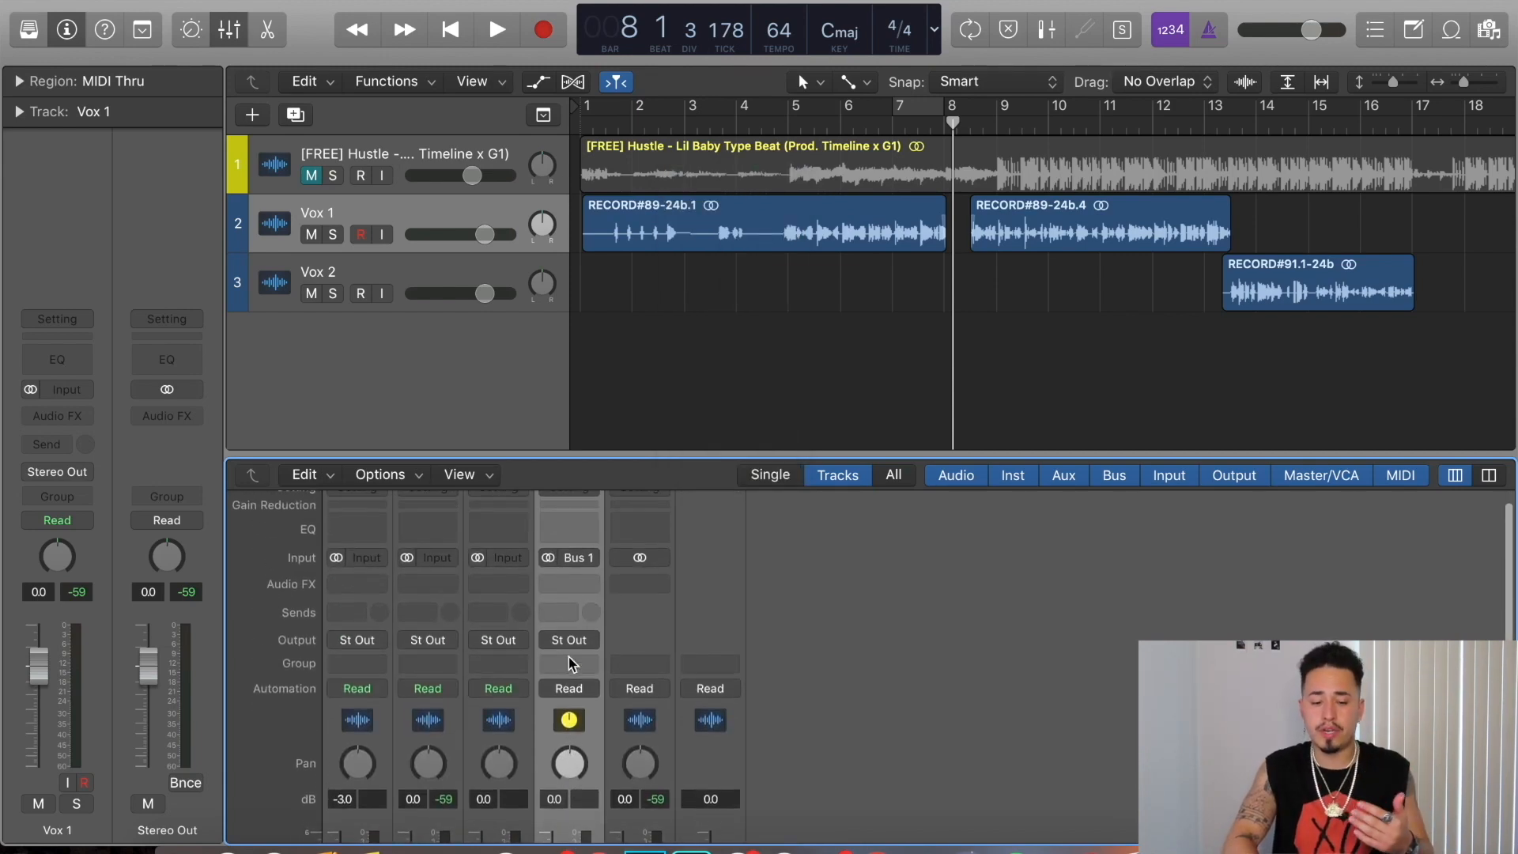
{"action": "scroll", "coordinate": [568, 660], "scroll_direction": "down", "scroll_amount": 5}
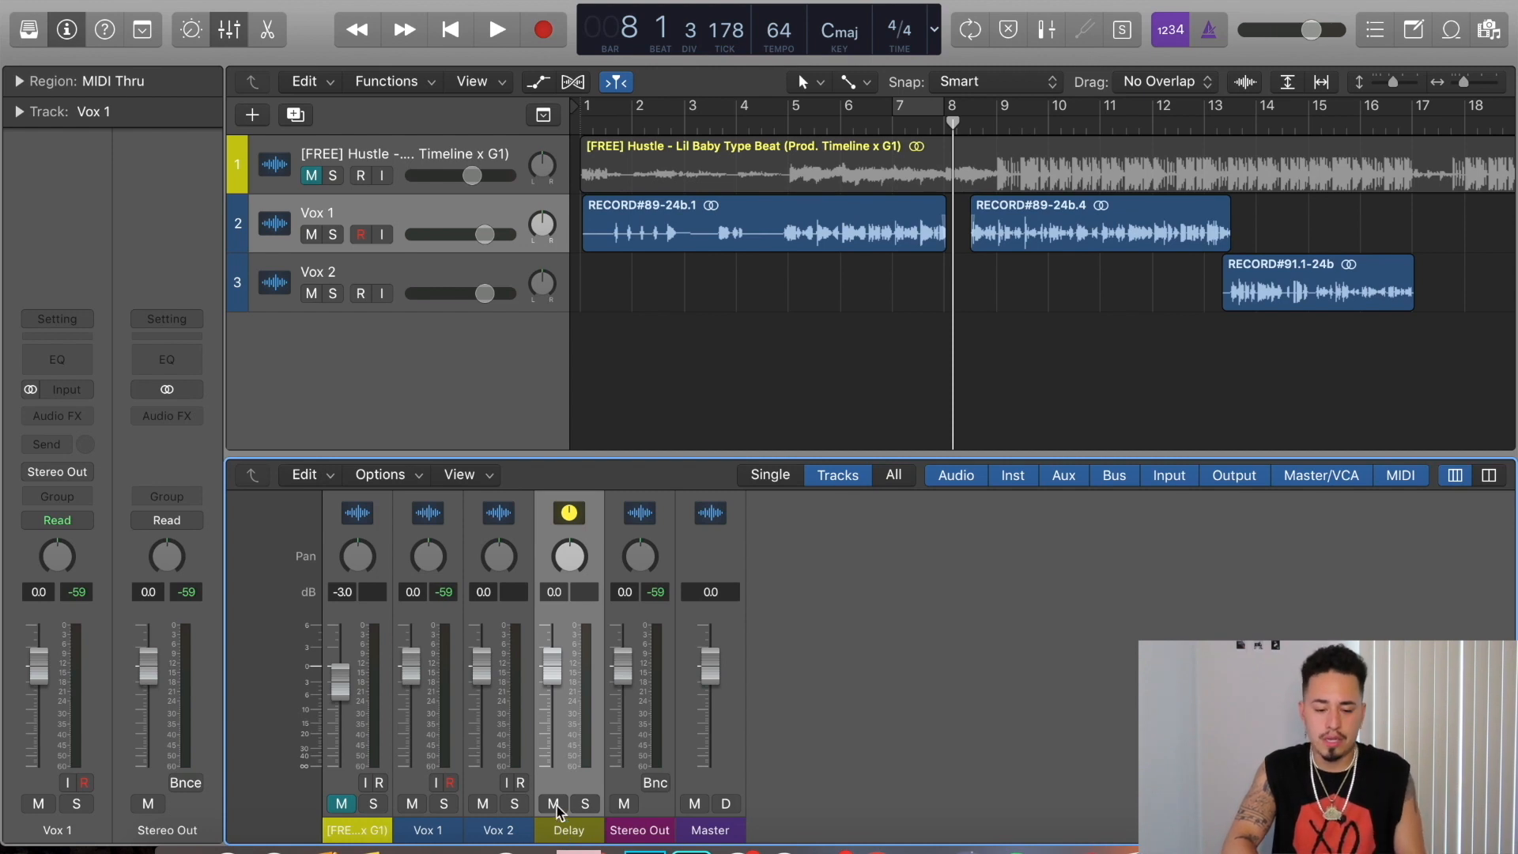
Insert a Stereo Delay plug-in on the Delay channel and load its 1\8 Note preset
{"action": "scroll", "coordinate": [558, 822], "scroll_direction": "up", "scroll_amount": 5}
{"action": "scroll", "coordinate": [574, 647], "scroll_direction": "up", "scroll_amount": 3}
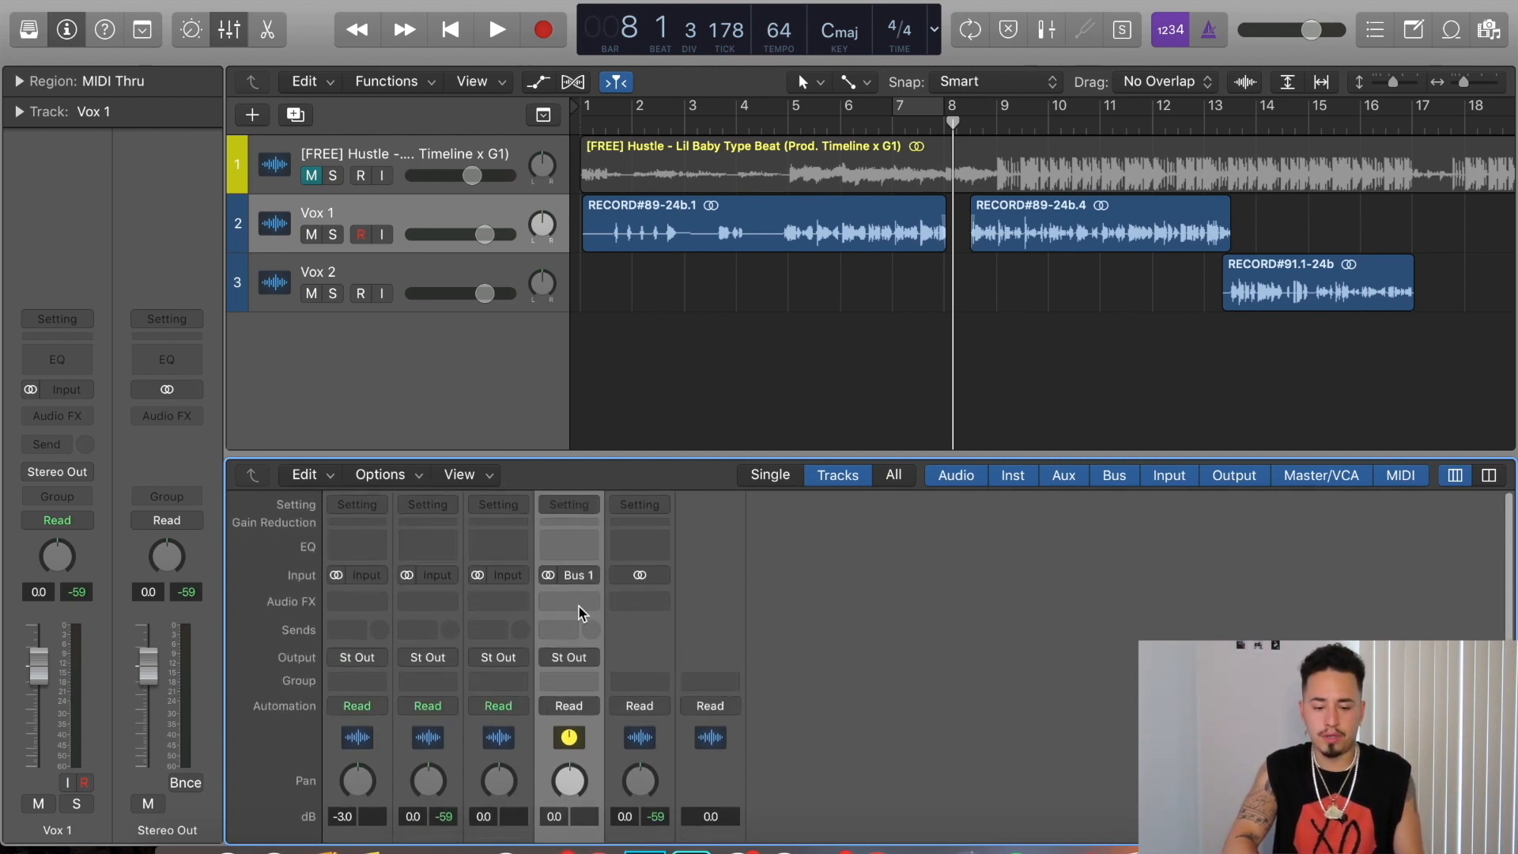
{"action": "left_click", "coordinate": [577, 604]}
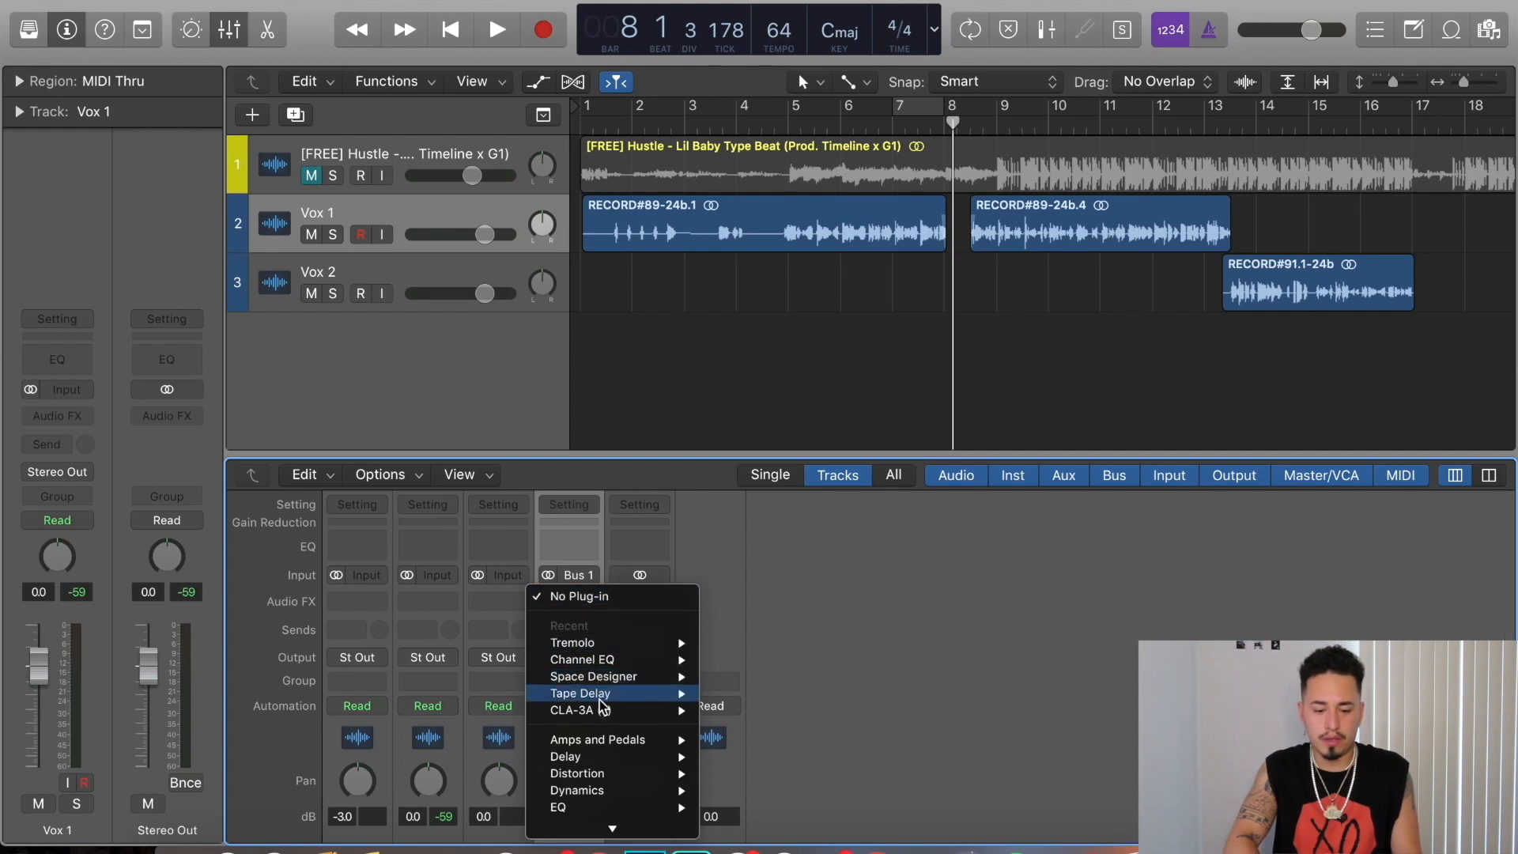
{"action": "mouse_move", "coordinate": [599, 696]}
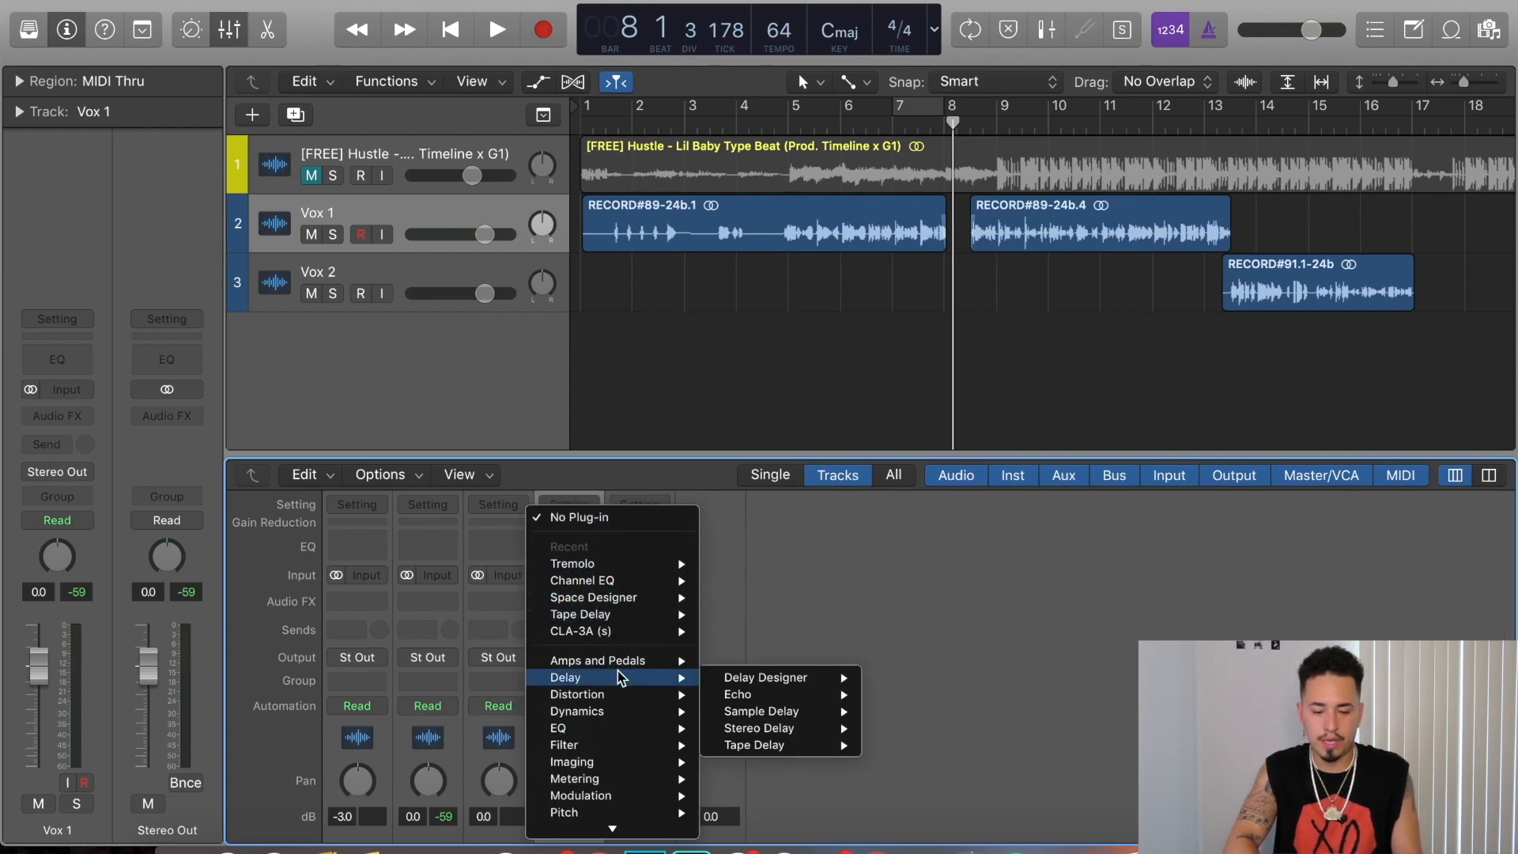
{"action": "mouse_move", "coordinate": [728, 680]}
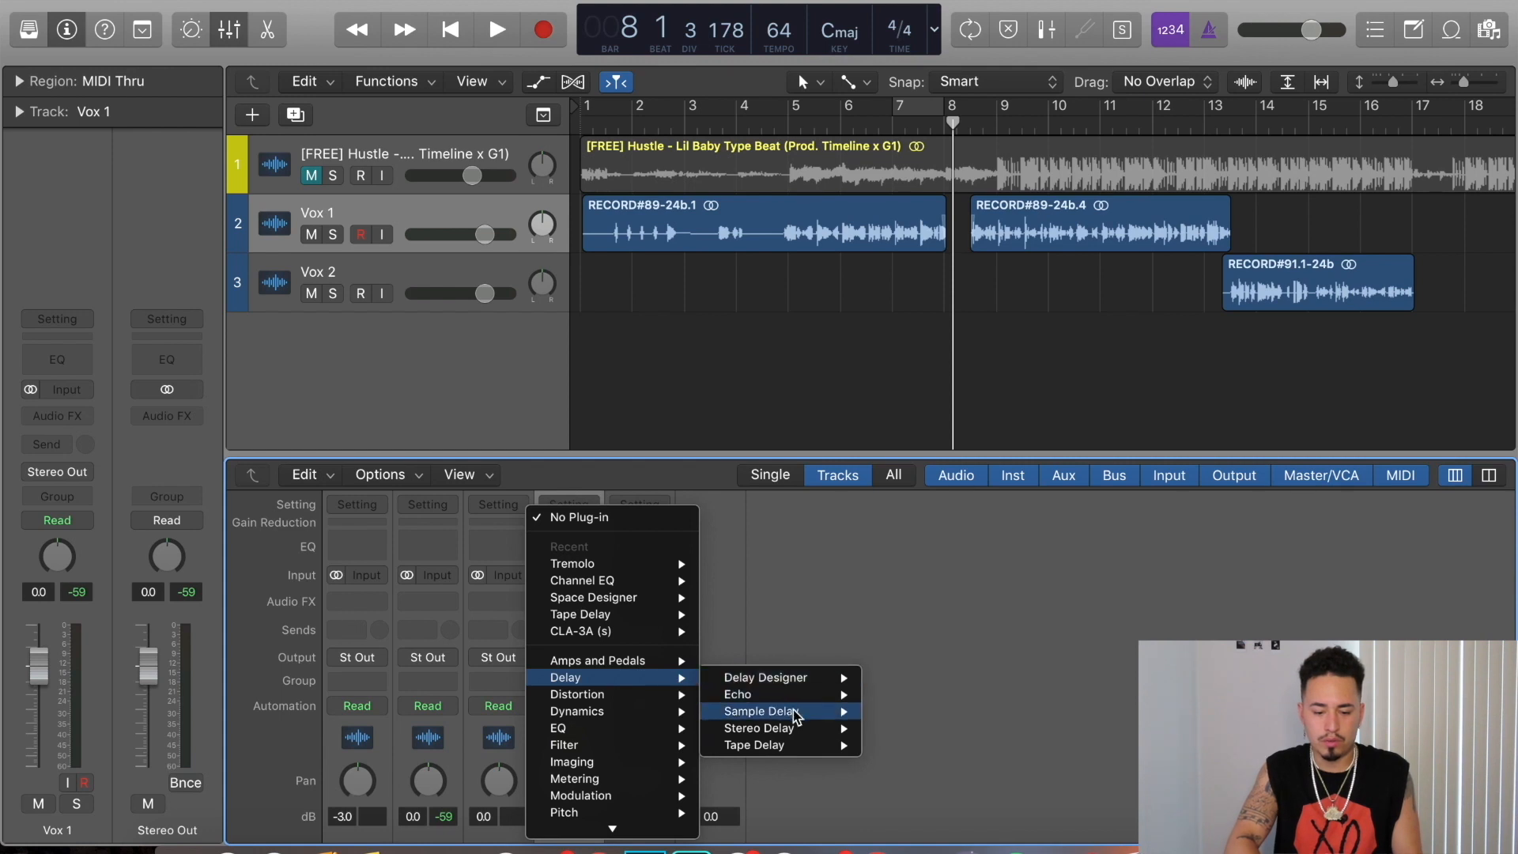
{"action": "mouse_move", "coordinate": [795, 737]}
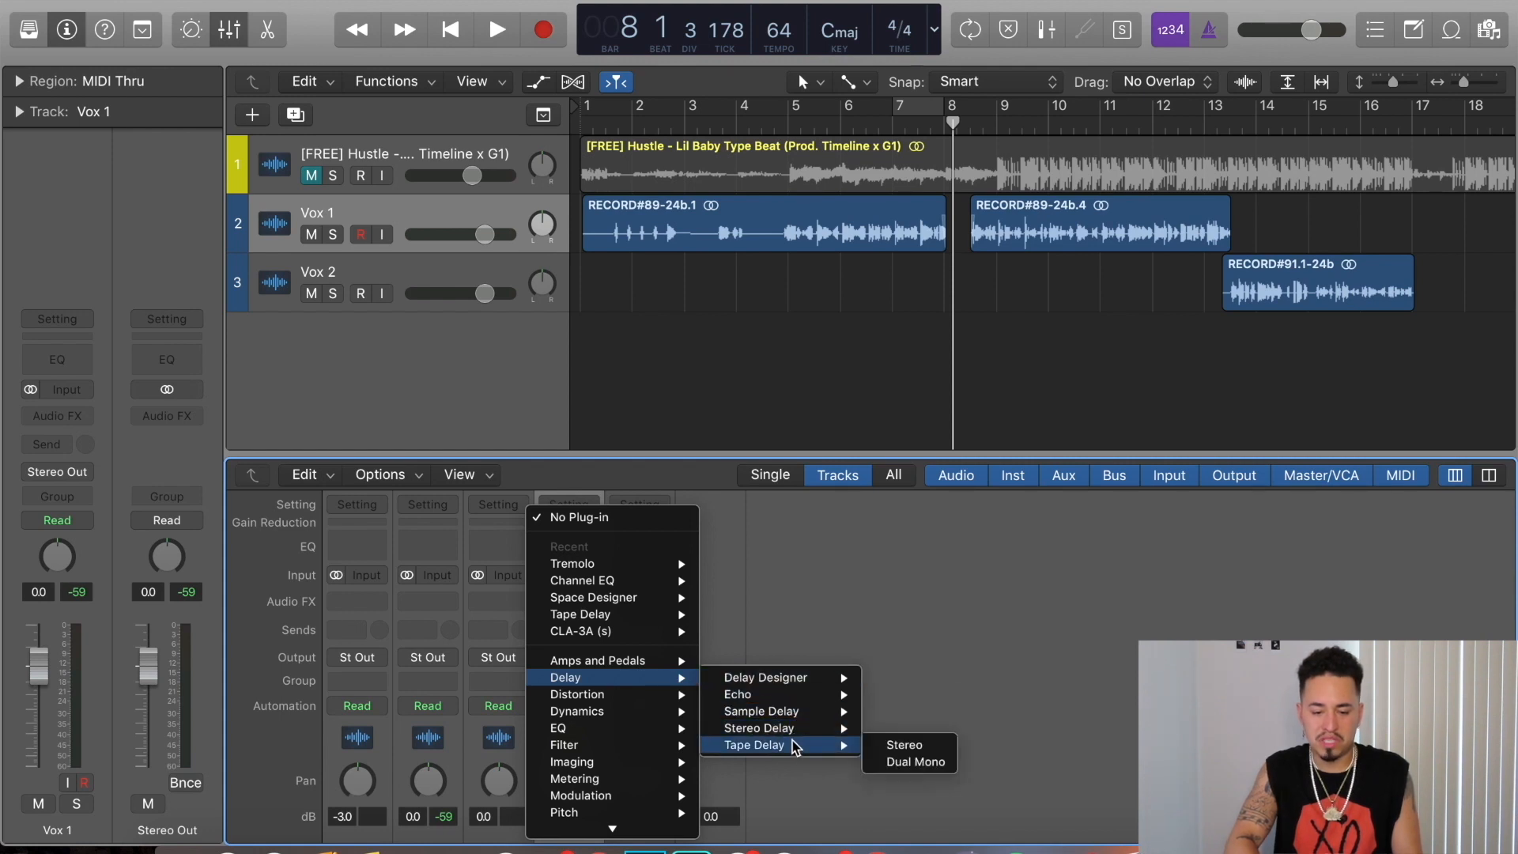
{"action": "left_click", "coordinate": [877, 734]}
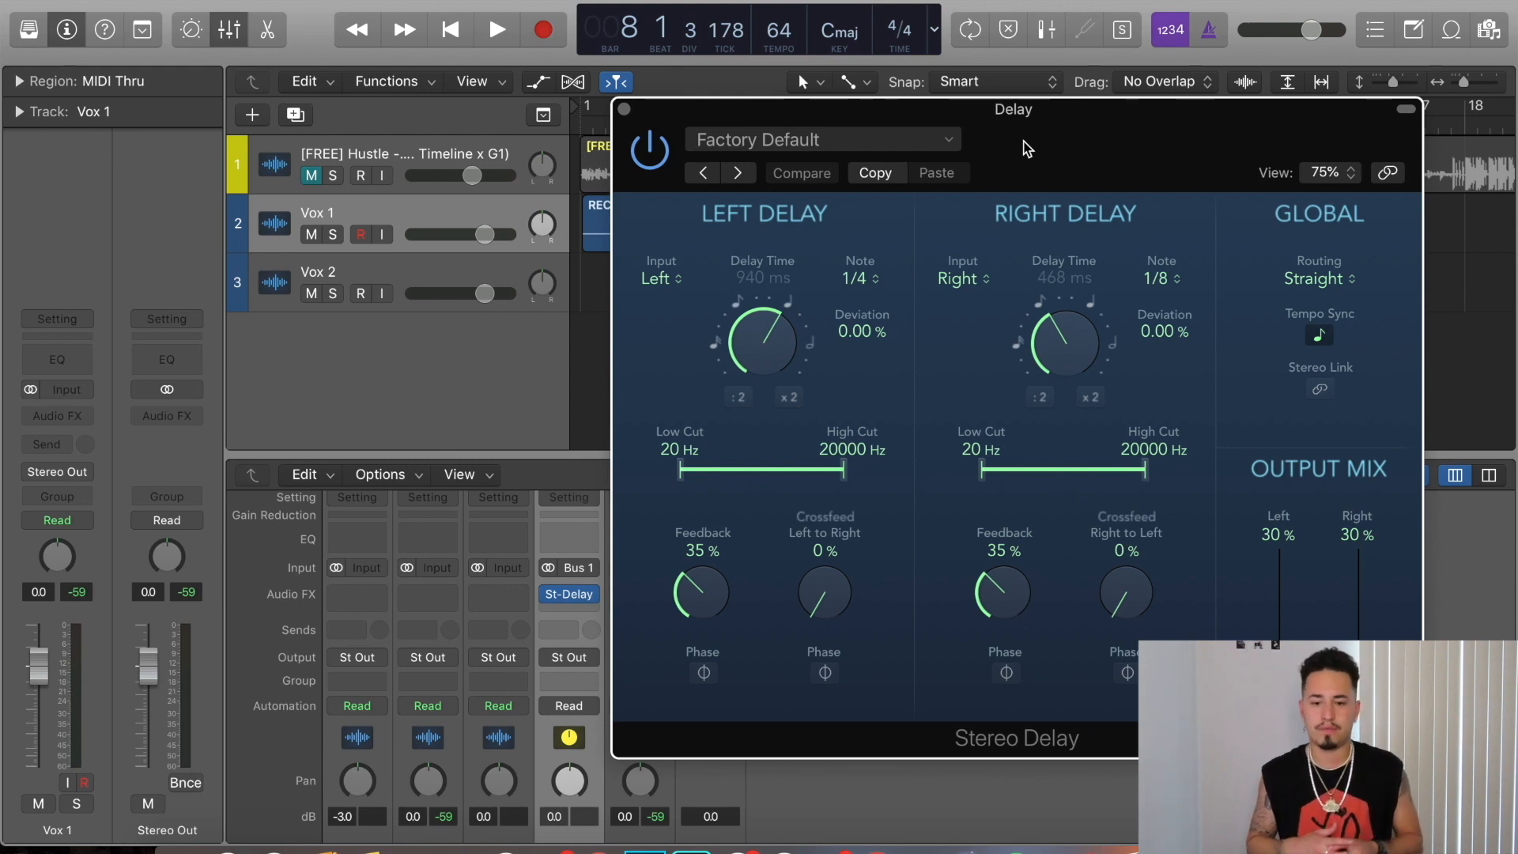
{"action": "left_click", "coordinate": [947, 140]}
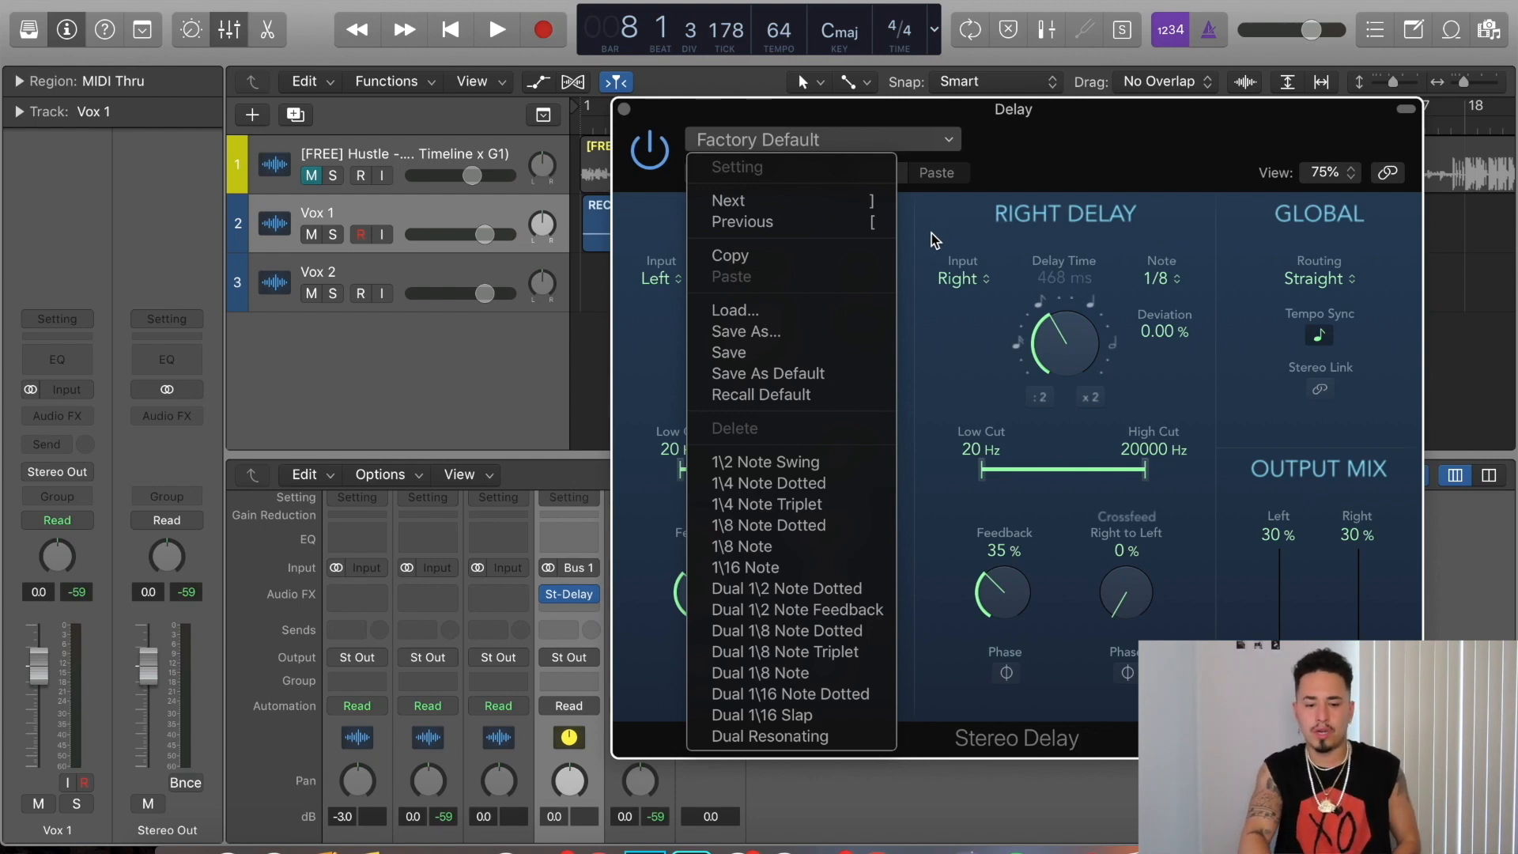
{"action": "left_click", "coordinate": [803, 547]}
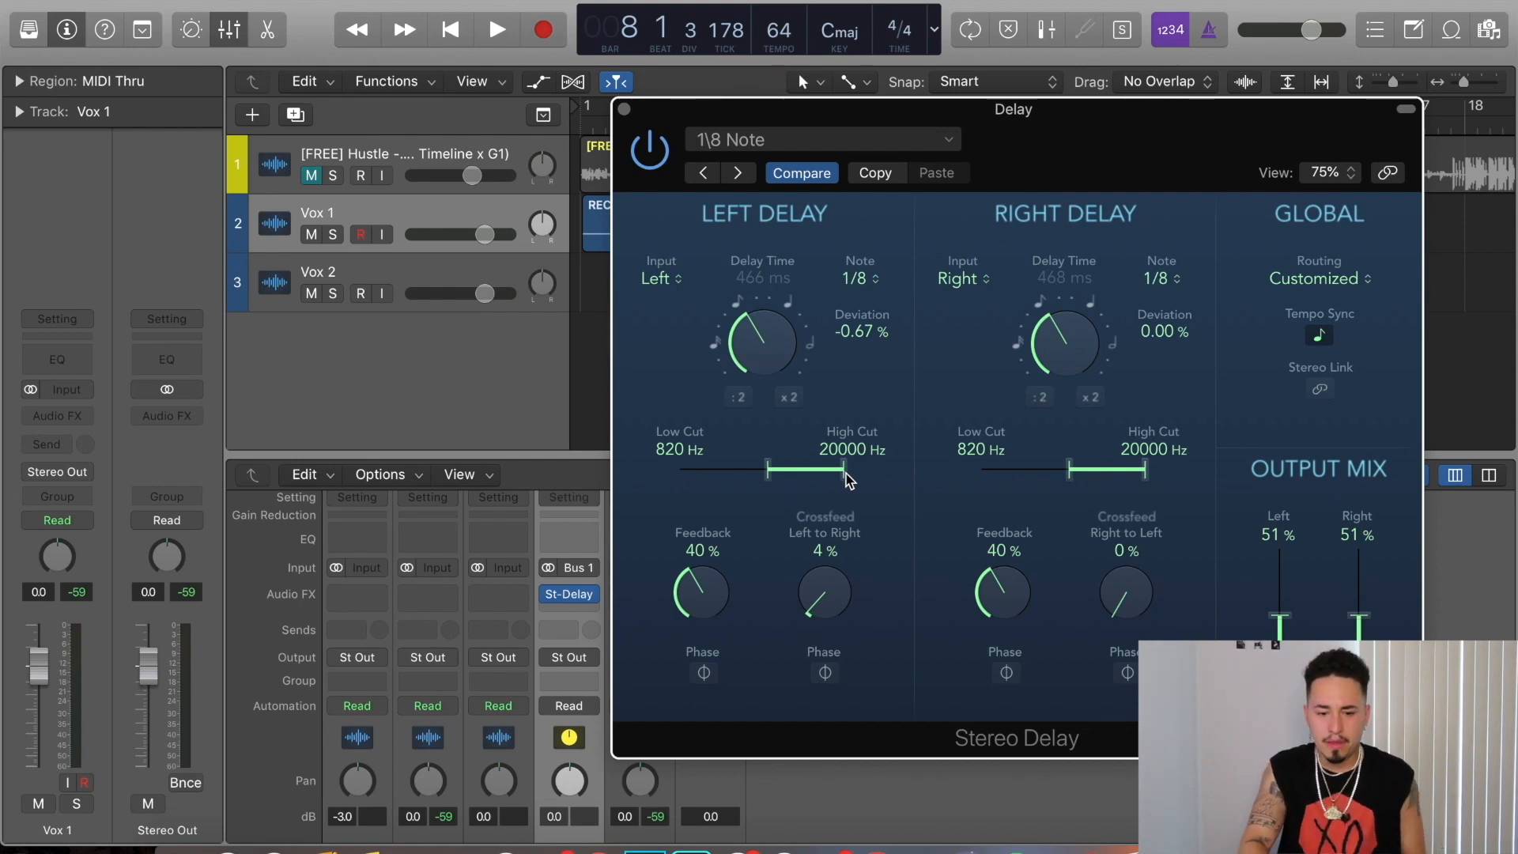
Add a Bus 1 send to the Vox 1 channel feeding Delay, and raise its send level
{"action": "left_click_drag", "start_coordinate": [782, 105], "coordinate": [875, 111]}
{"action": "scroll", "coordinate": [451, 666], "scroll_direction": "down", "scroll_amount": 5}
{"action": "scroll", "coordinate": [451, 664], "scroll_direction": "up", "scroll_amount": 5}
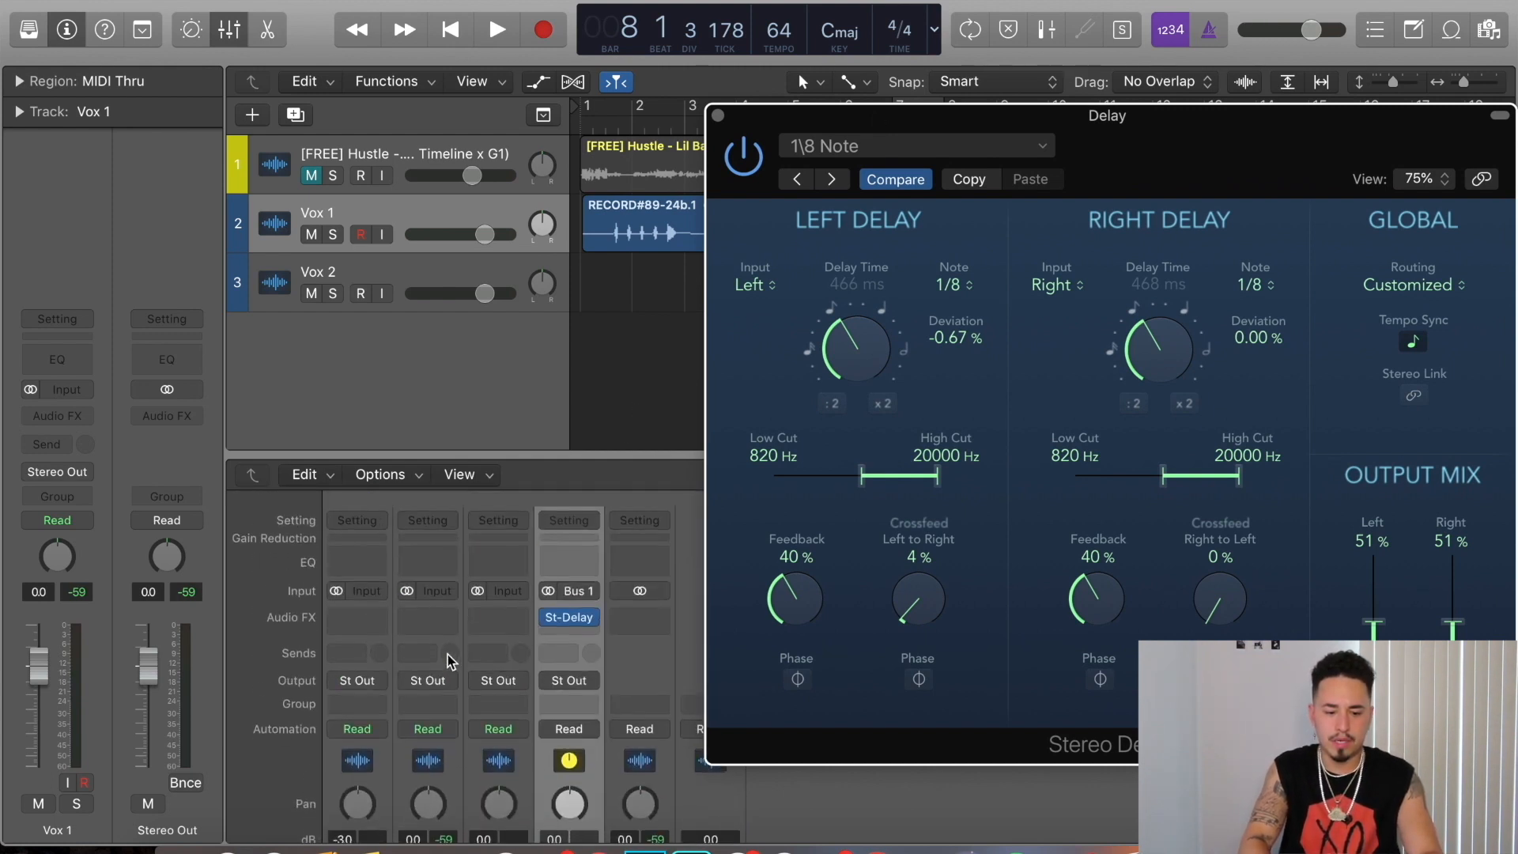
{"action": "left_click", "coordinate": [427, 638]}
{"action": "mouse_move", "coordinate": [453, 728]}
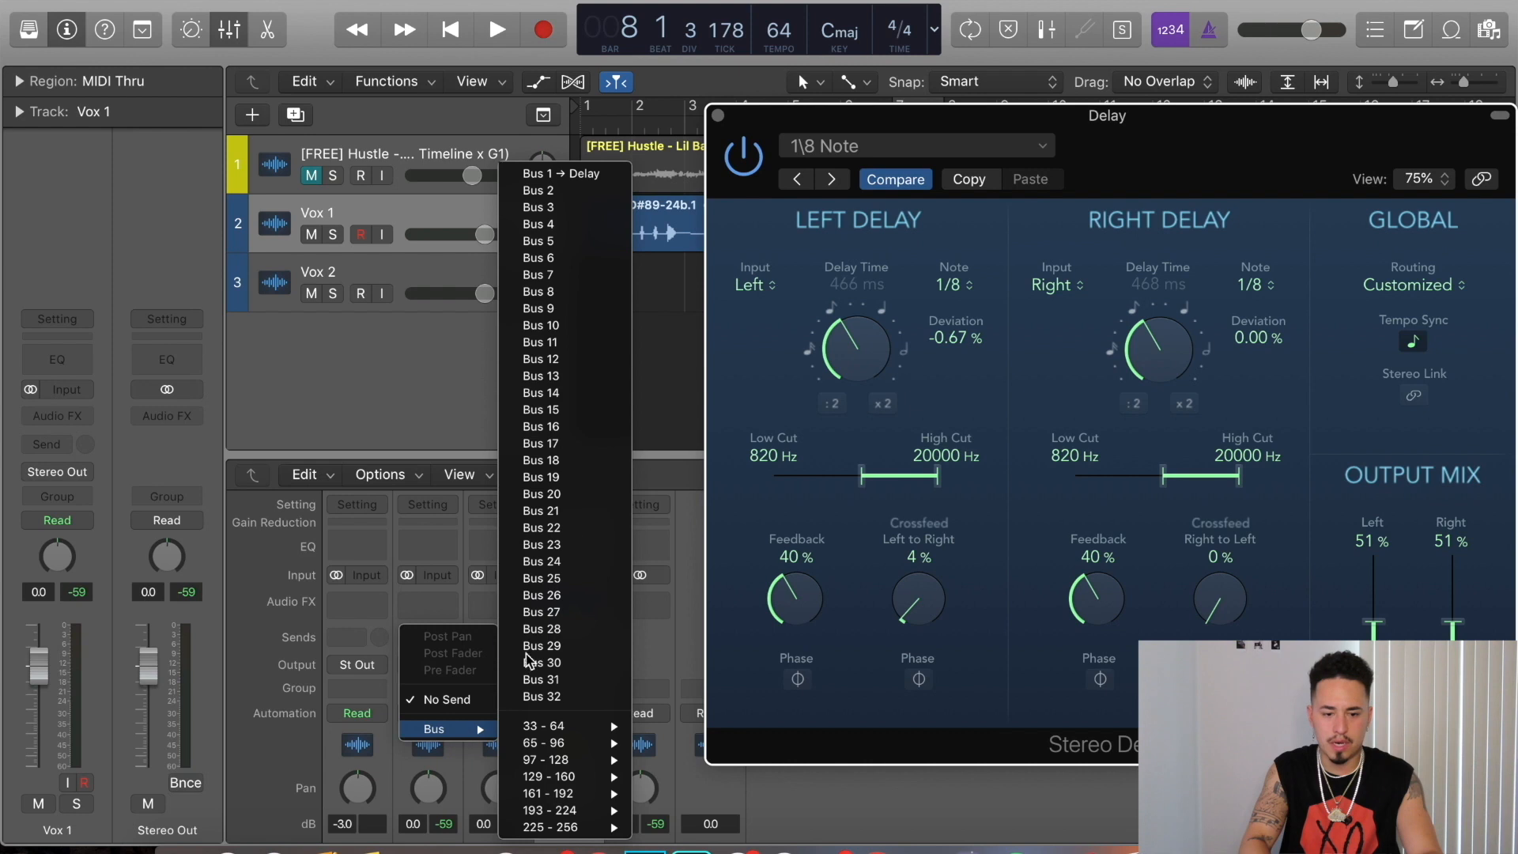
{"action": "left_click", "coordinate": [582, 175]}
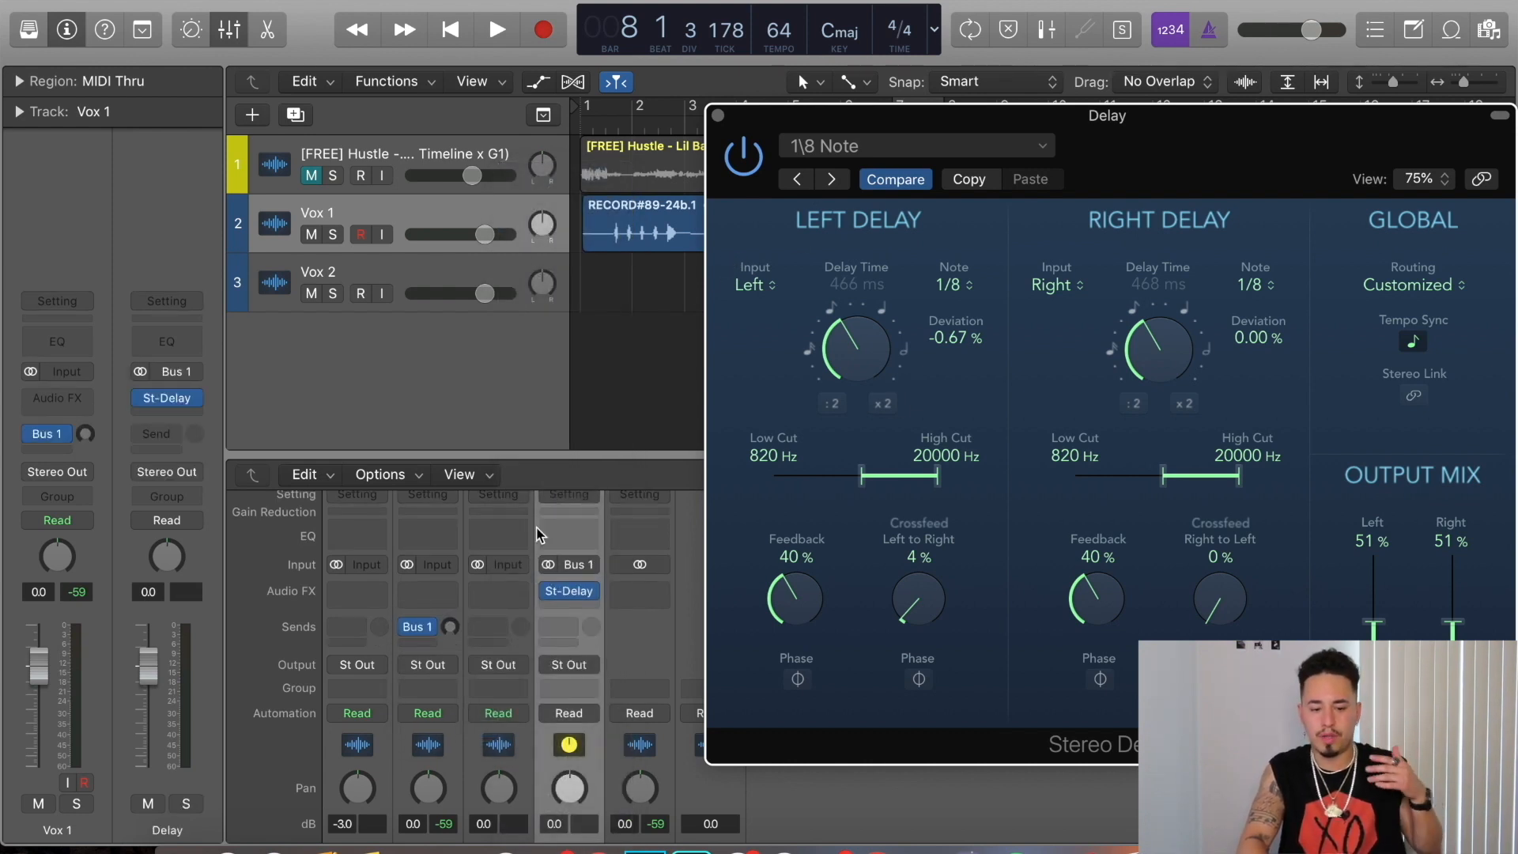
{"action": "left_click_drag", "start_coordinate": [454, 628], "coordinate": [458, 613]}
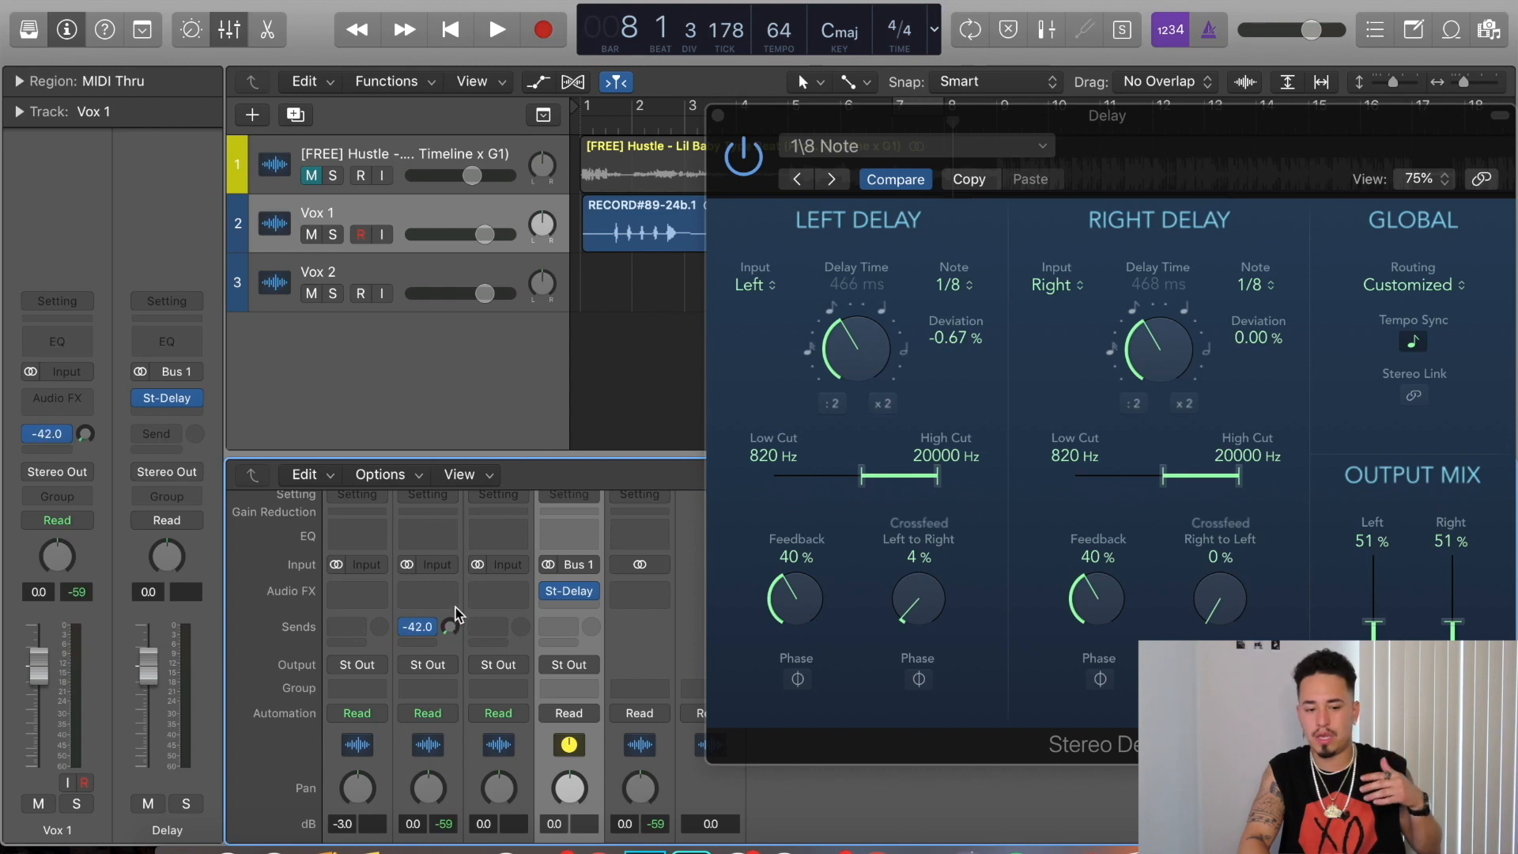
{"action": "left_click_drag", "start_coordinate": [1193, 120], "coordinate": [1171, 101]}
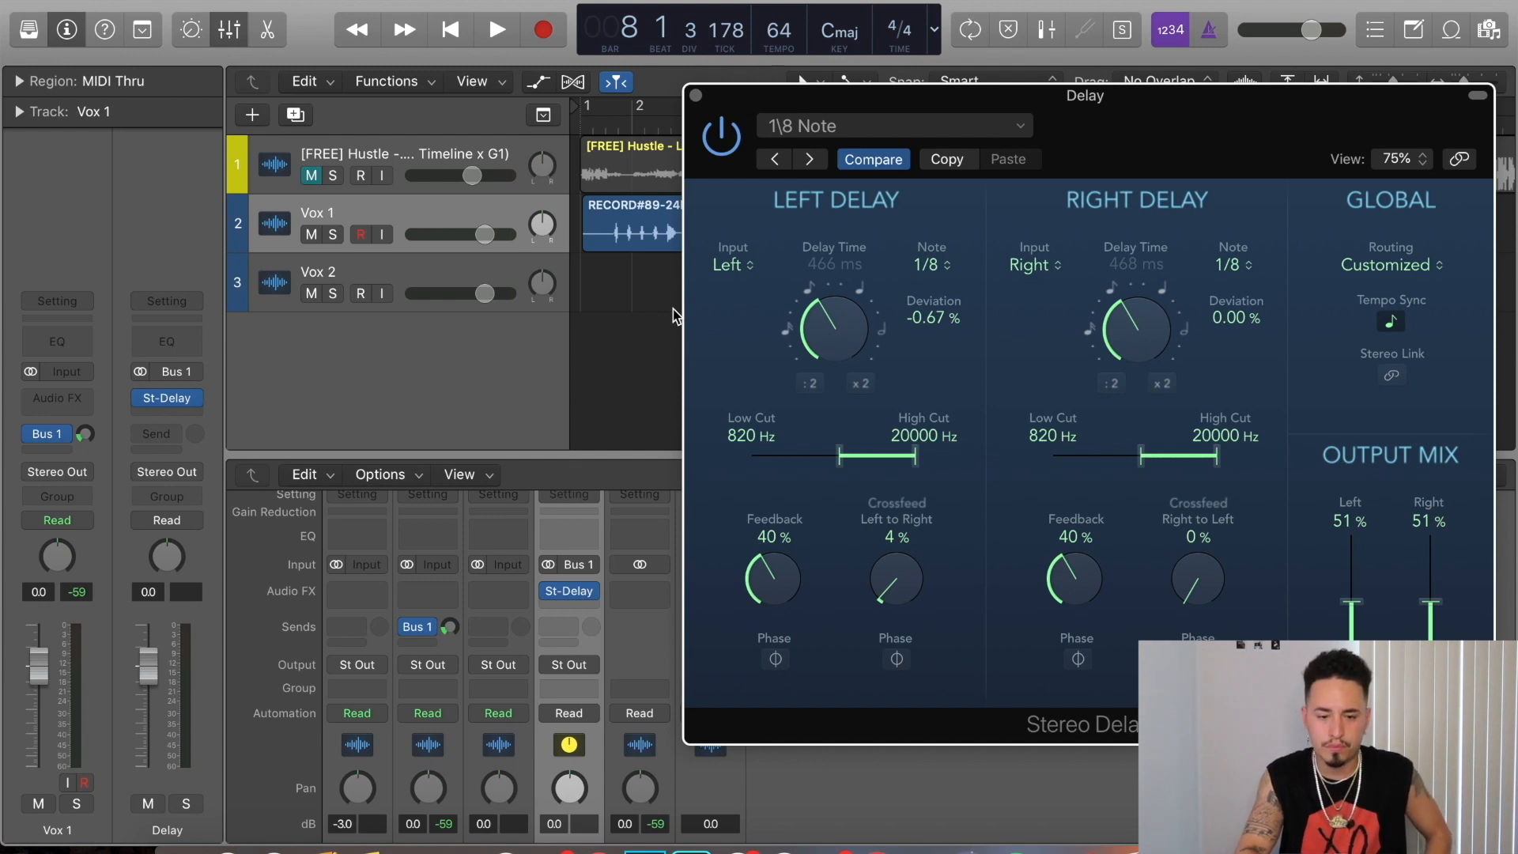
Play the vocal from the start while setting the left delay to a 1/4 note, 520 Hz low cut and 60% feedback
{"action": "key", "text": "space"}
{"action": "key", "text": "Return"}
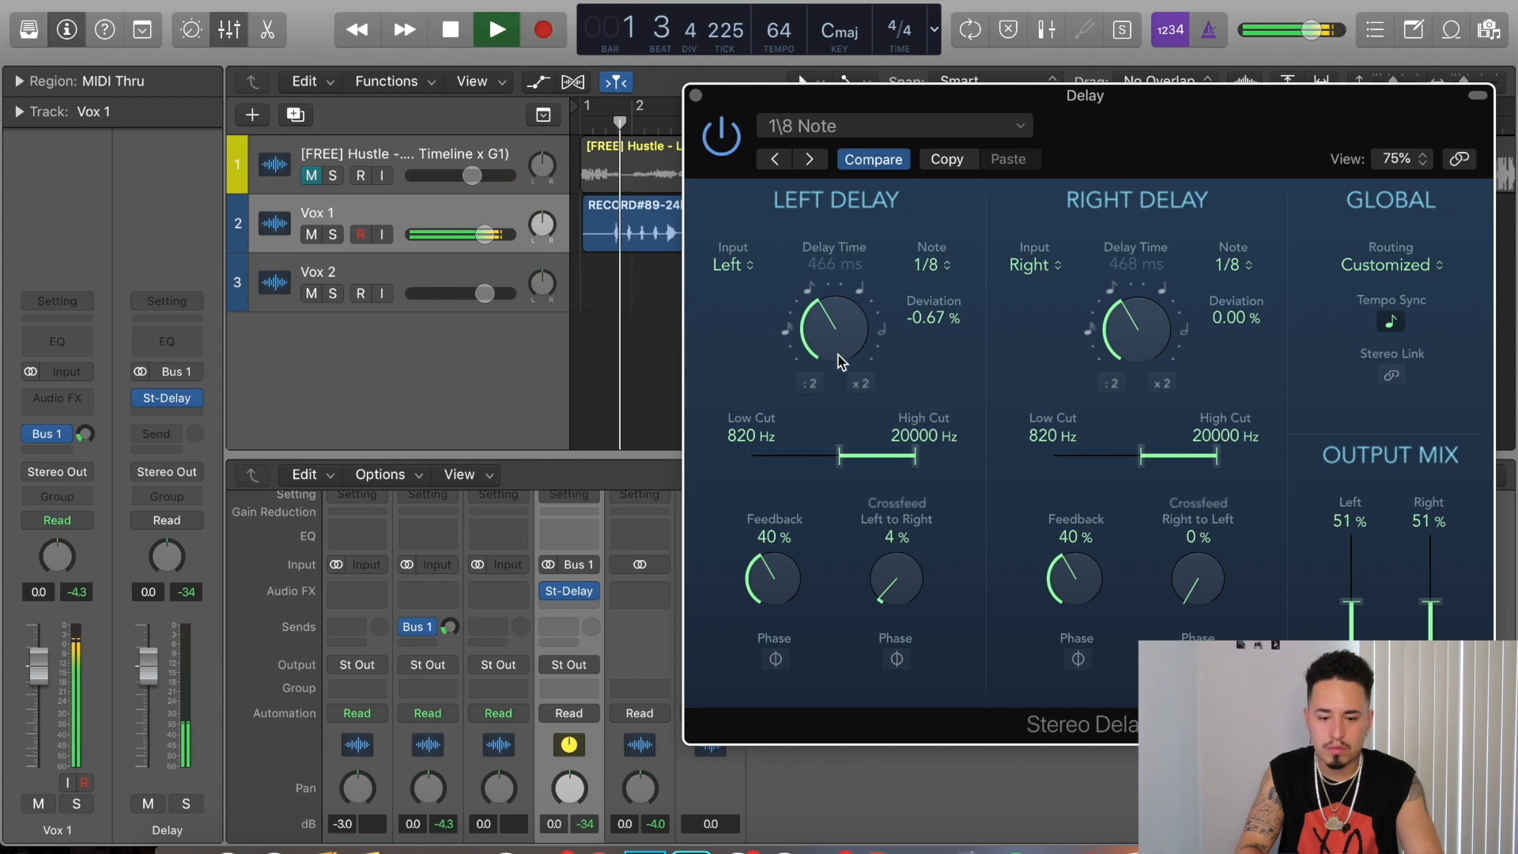
{"action": "left_click", "coordinate": [929, 265]}
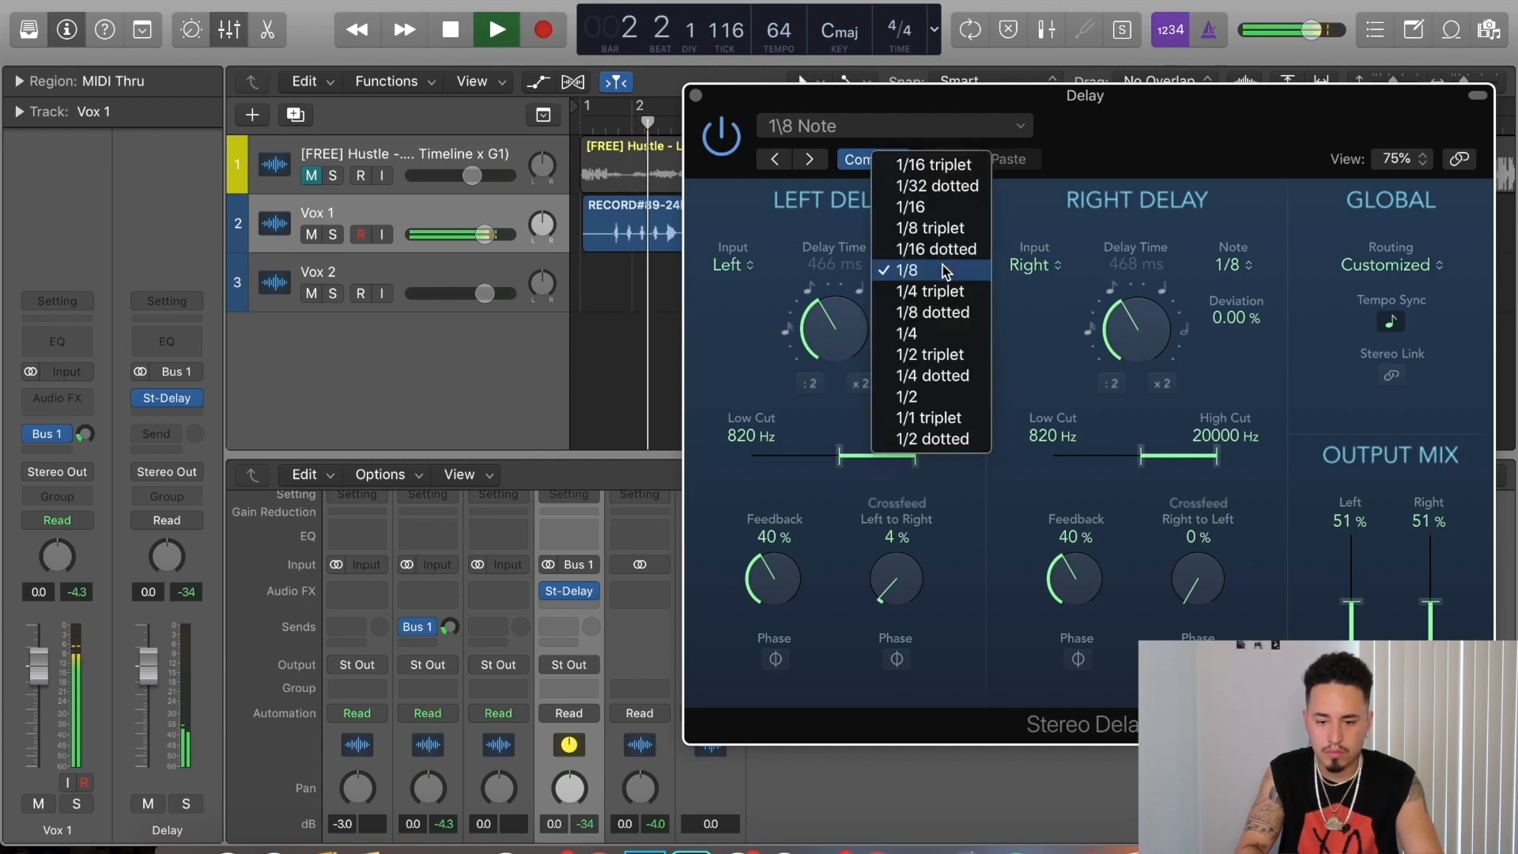
{"action": "left_click", "coordinate": [955, 338]}
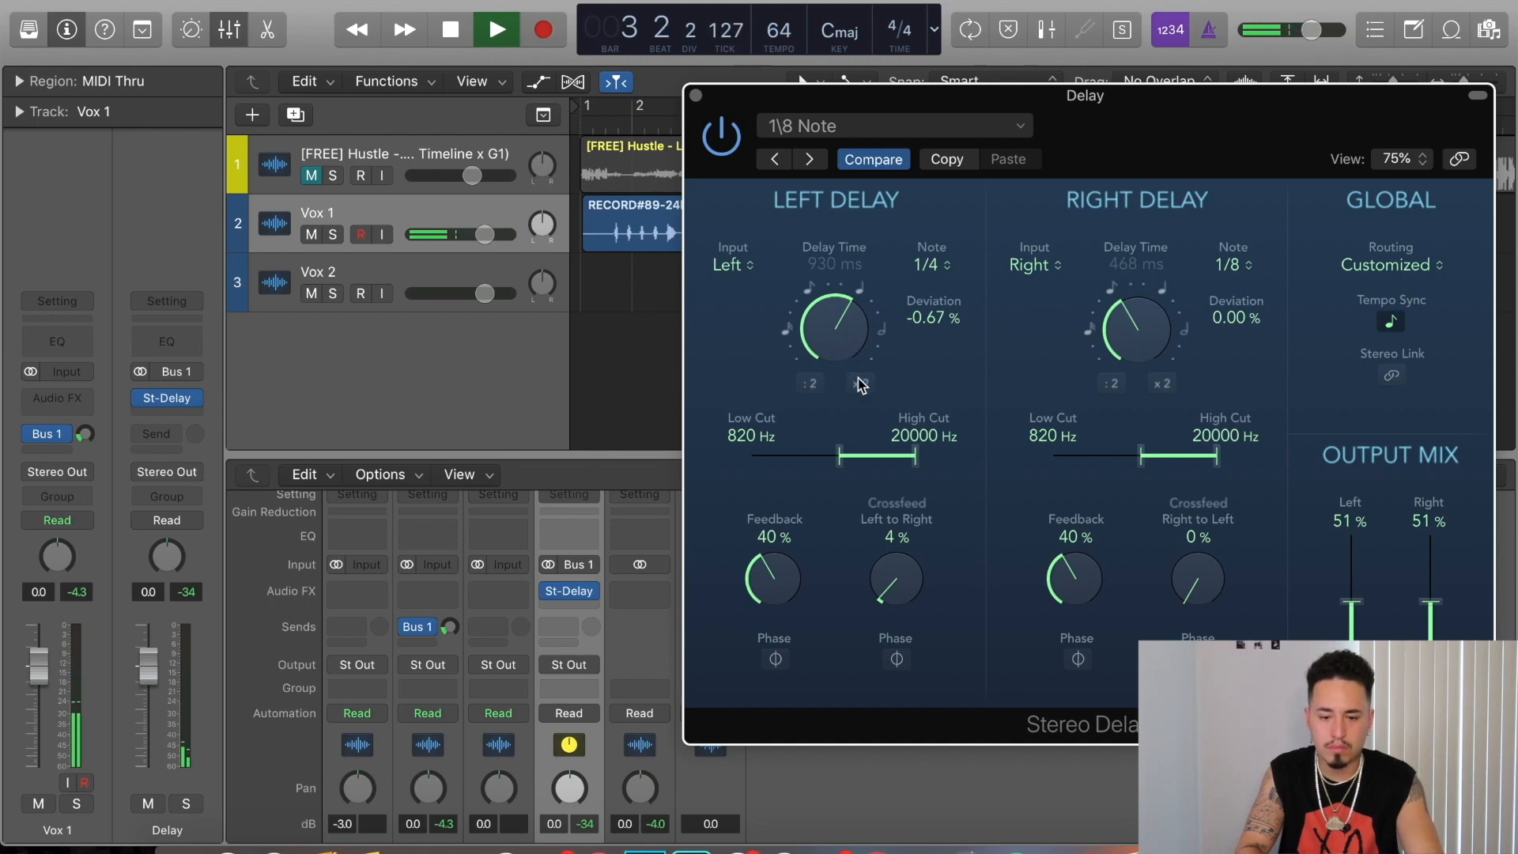
{"action": "left_click_drag", "start_coordinate": [840, 459], "coordinate": [830, 459]}
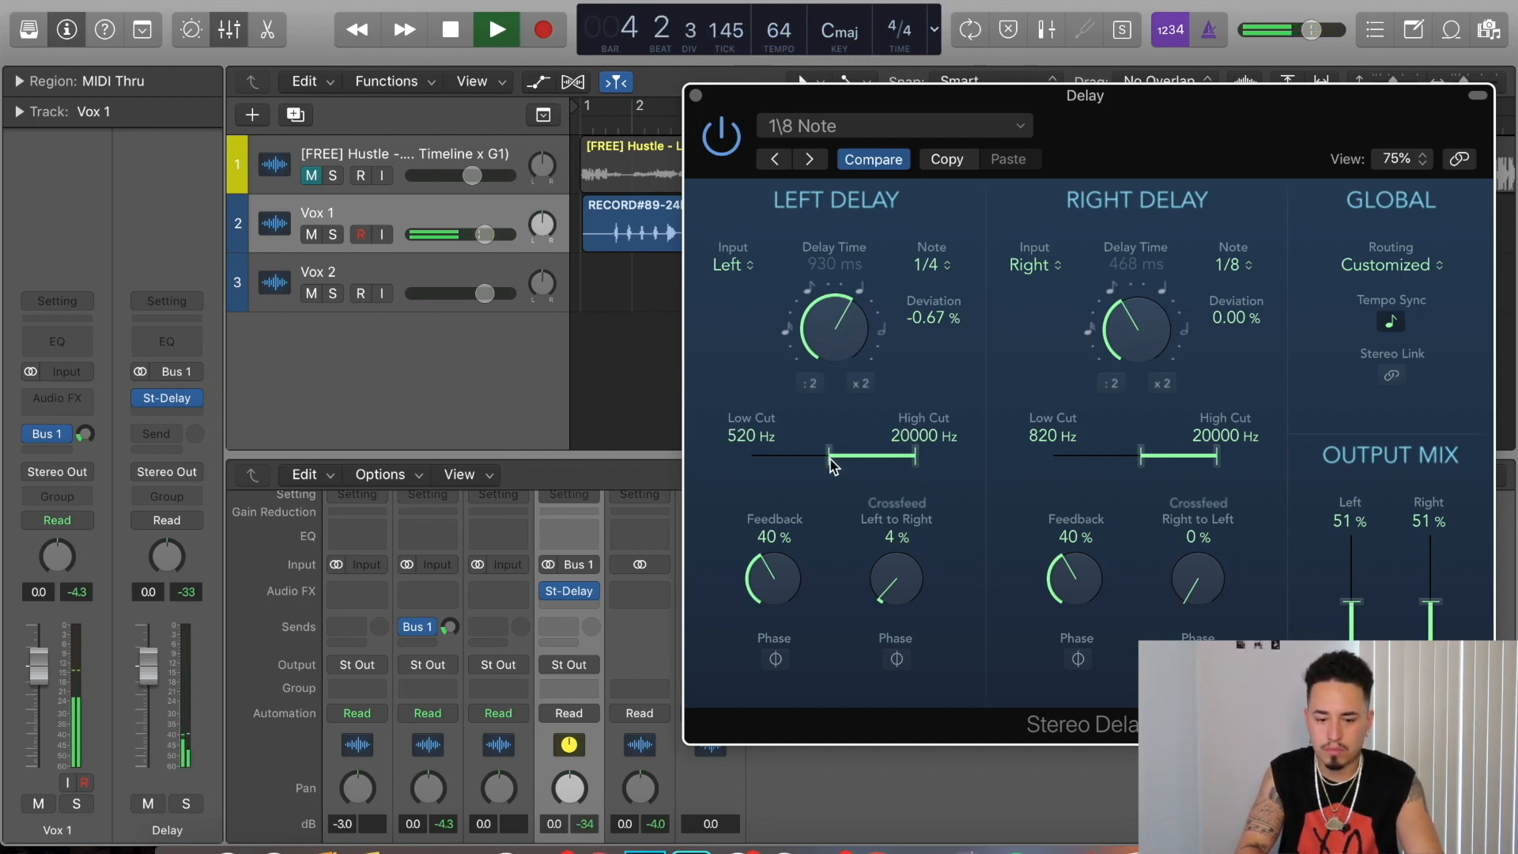
{"action": "left_click_drag", "start_coordinate": [795, 576], "coordinate": [800, 511]}
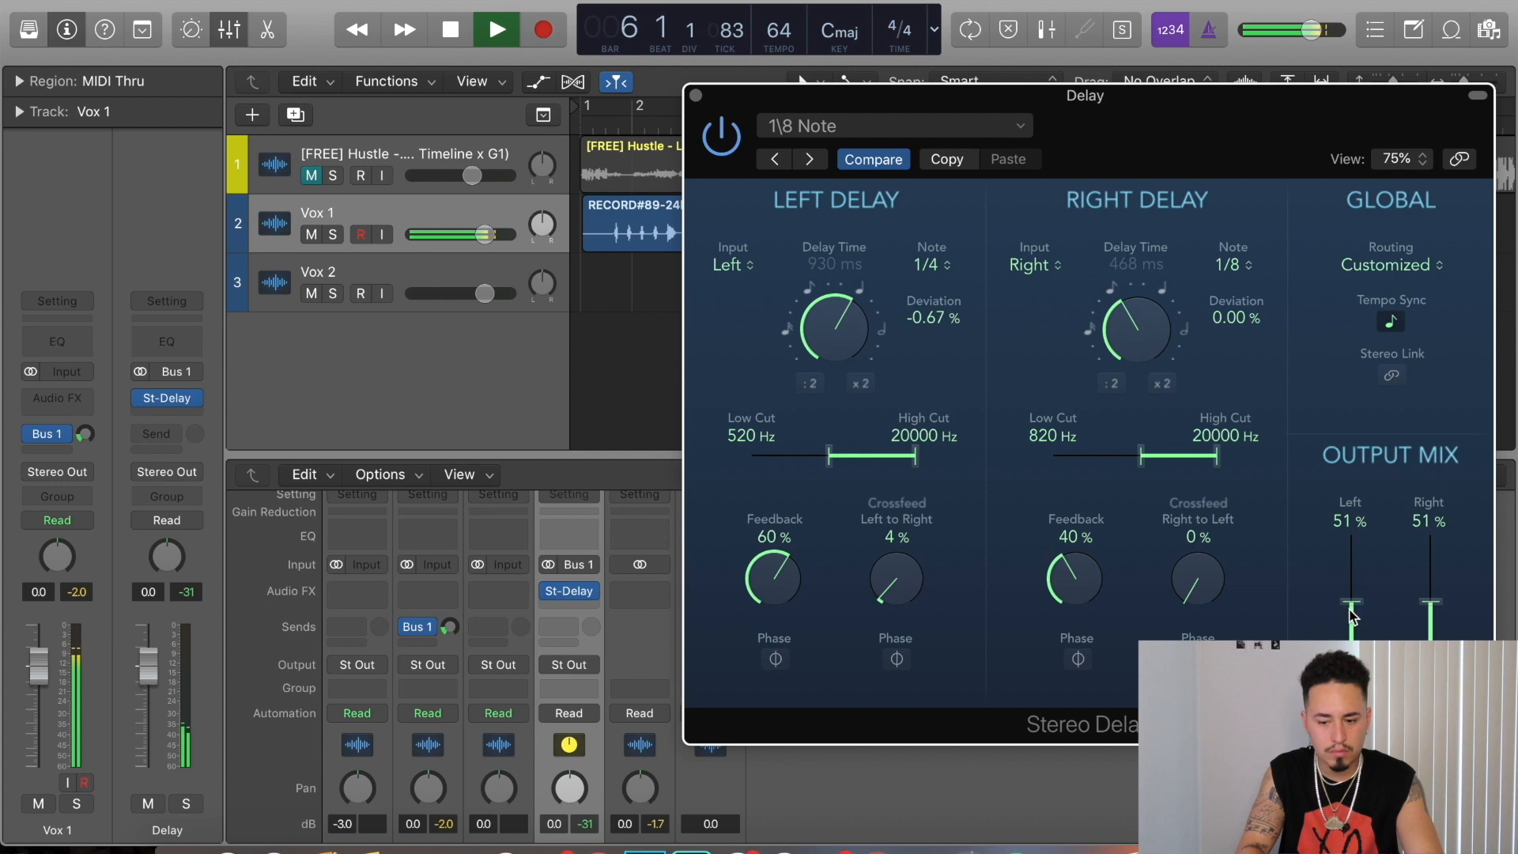
Raise the output mix to 73% left and 72% right, and set the right delay's feedback to 60%
{"action": "left_click_drag", "start_coordinate": [1352, 603], "coordinate": [1437, 581]}
{"action": "left_click_drag", "start_coordinate": [1072, 585], "coordinate": [1074, 520]}
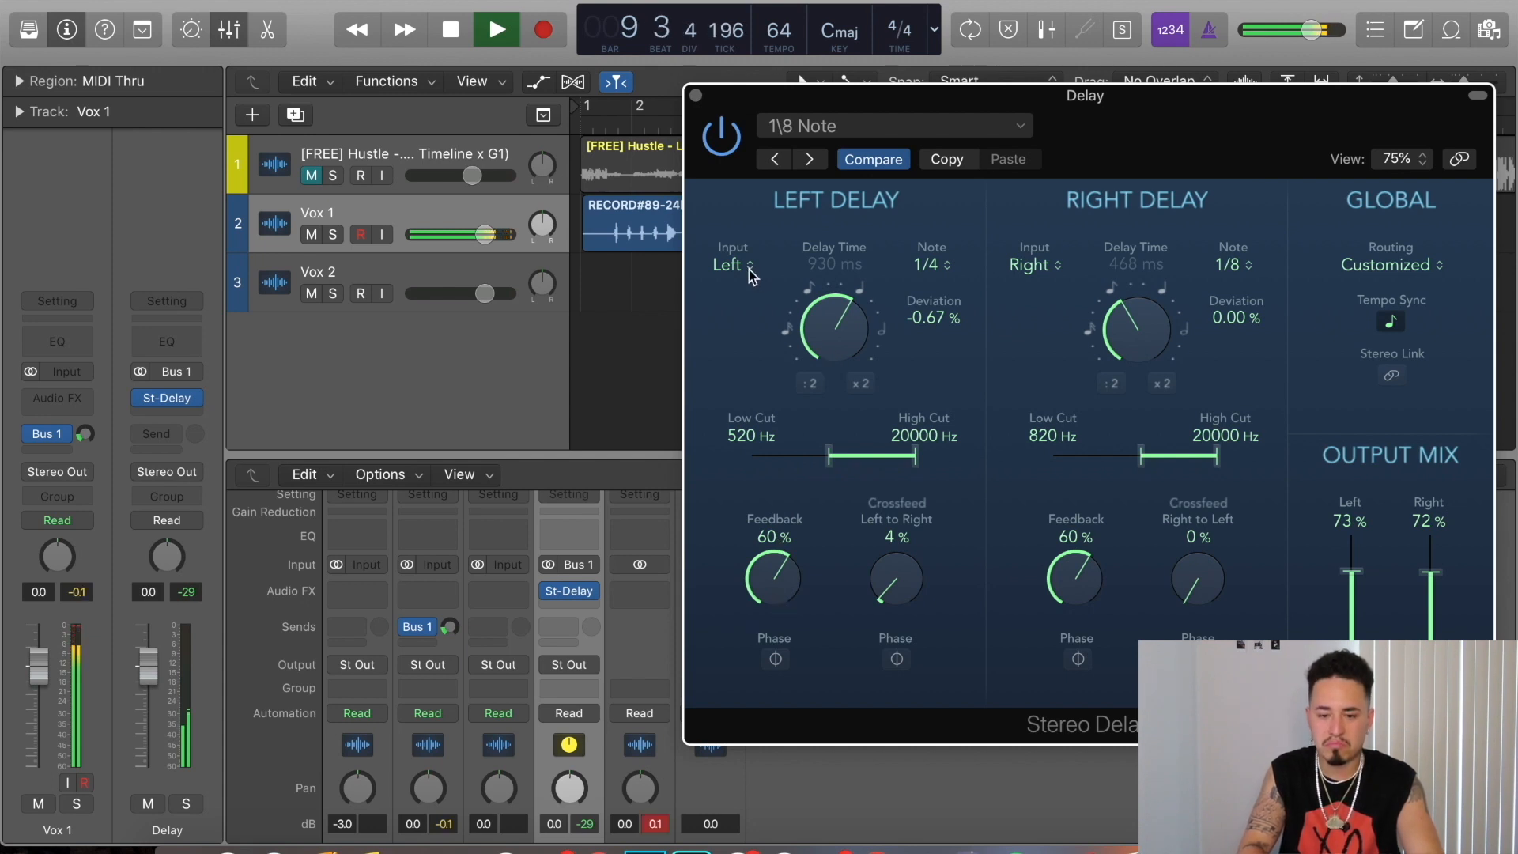
Set the right delay to a 1/4 note with a 520 Hz low cut, and stop playback
{"action": "left_click", "coordinate": [1217, 269]}
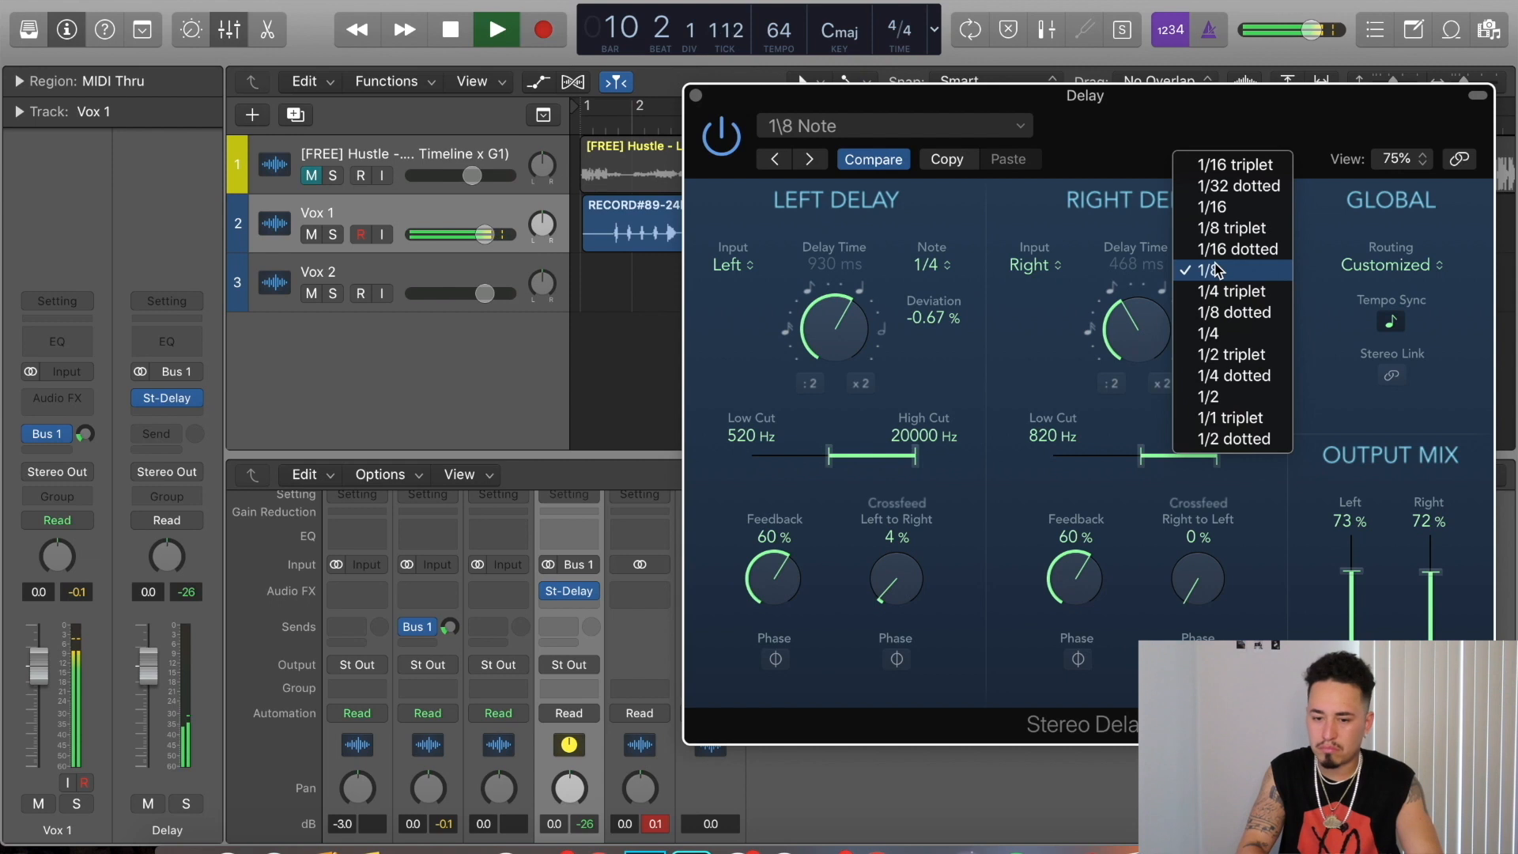
{"action": "left_click", "coordinate": [1245, 331]}
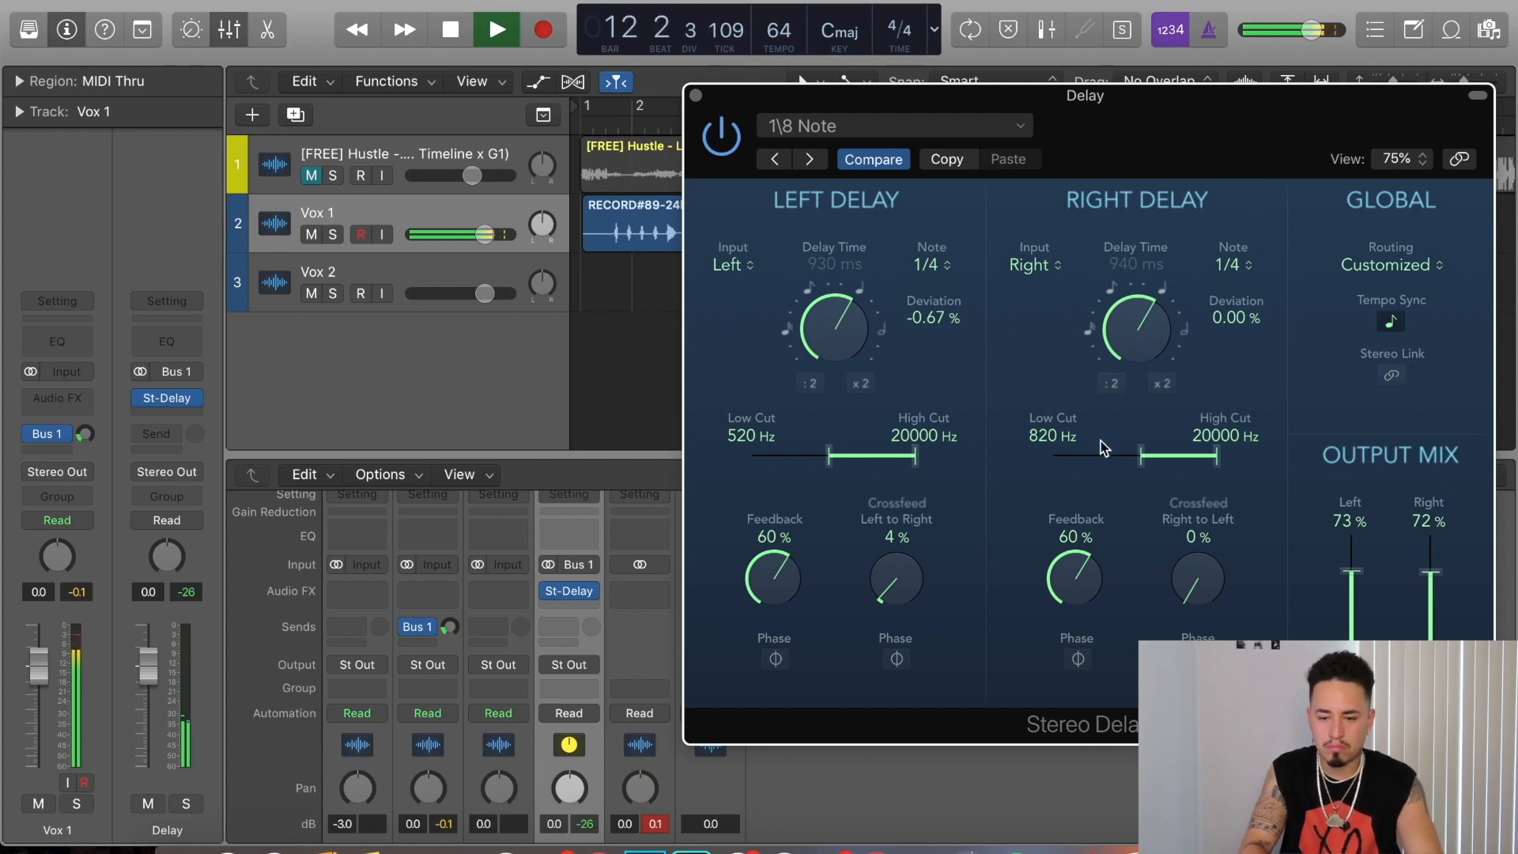
{"action": "left_click_drag", "start_coordinate": [1143, 458], "coordinate": [1133, 457]}
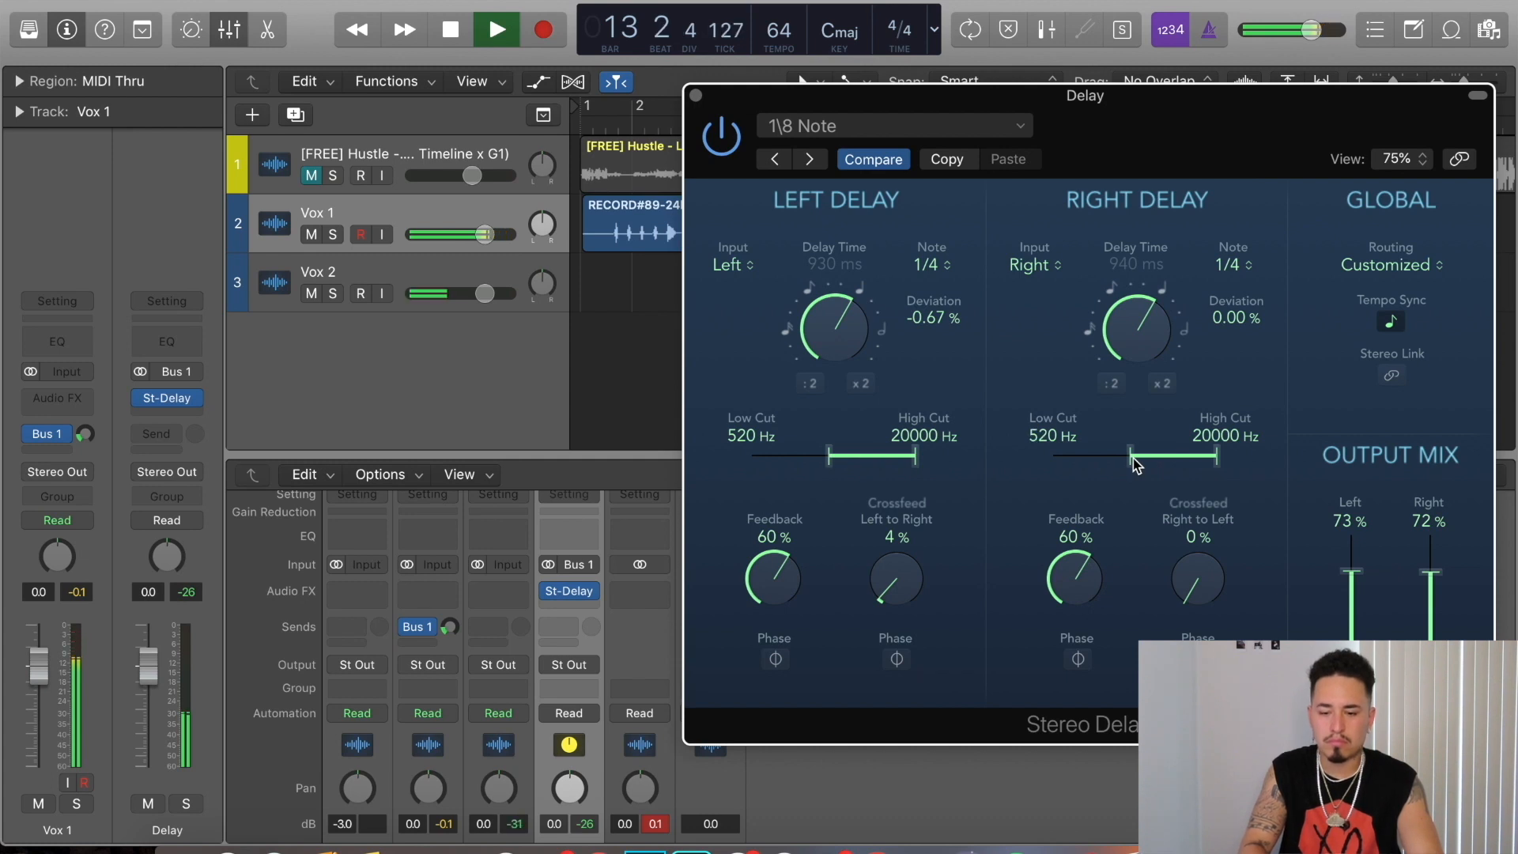
{"action": "key", "text": "space"}
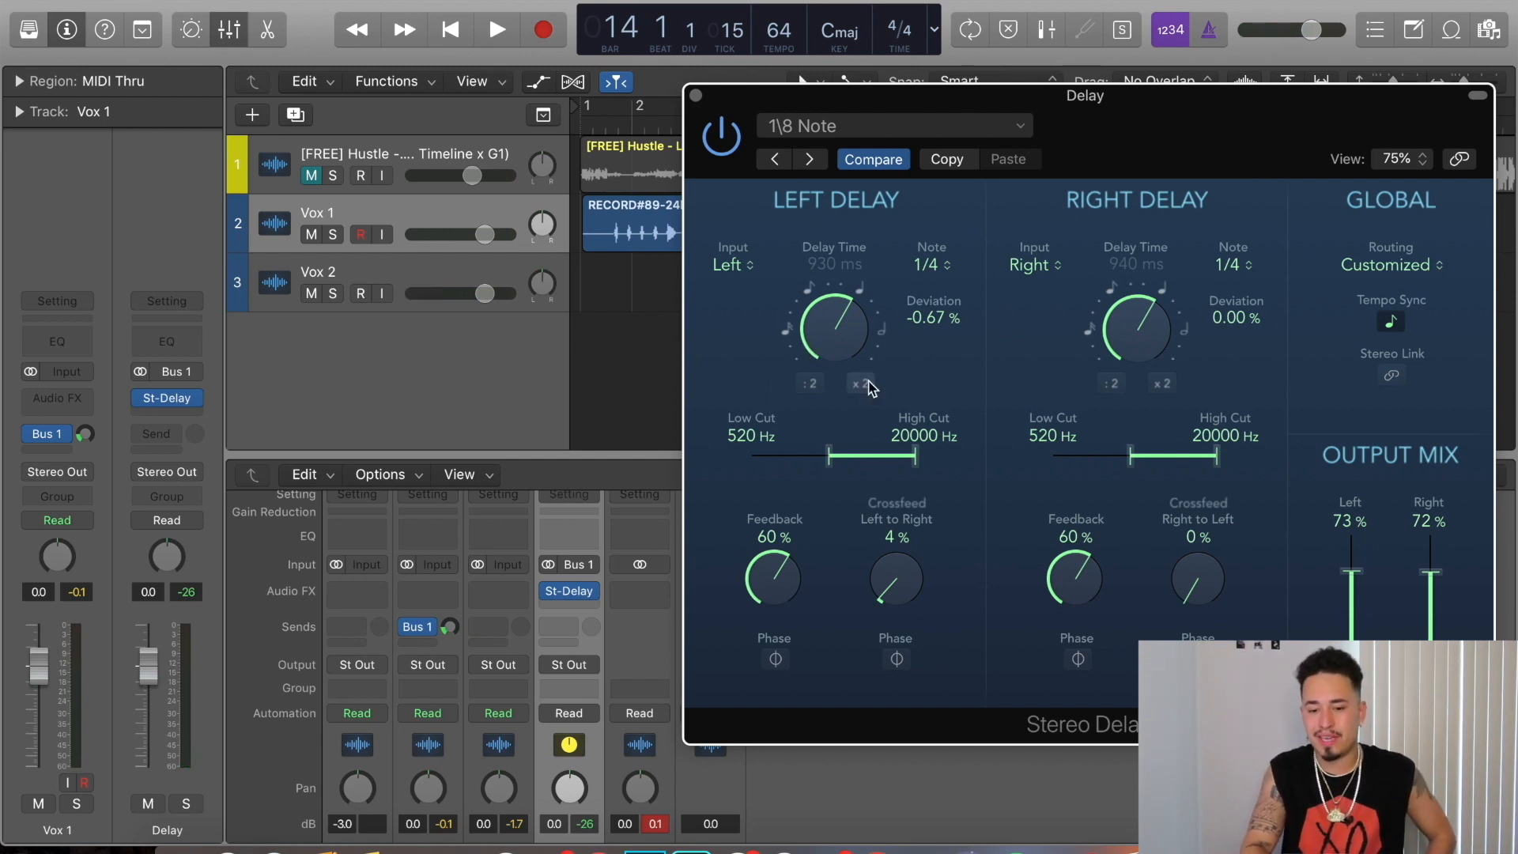
{"action": "left_click", "coordinate": [962, 133]}
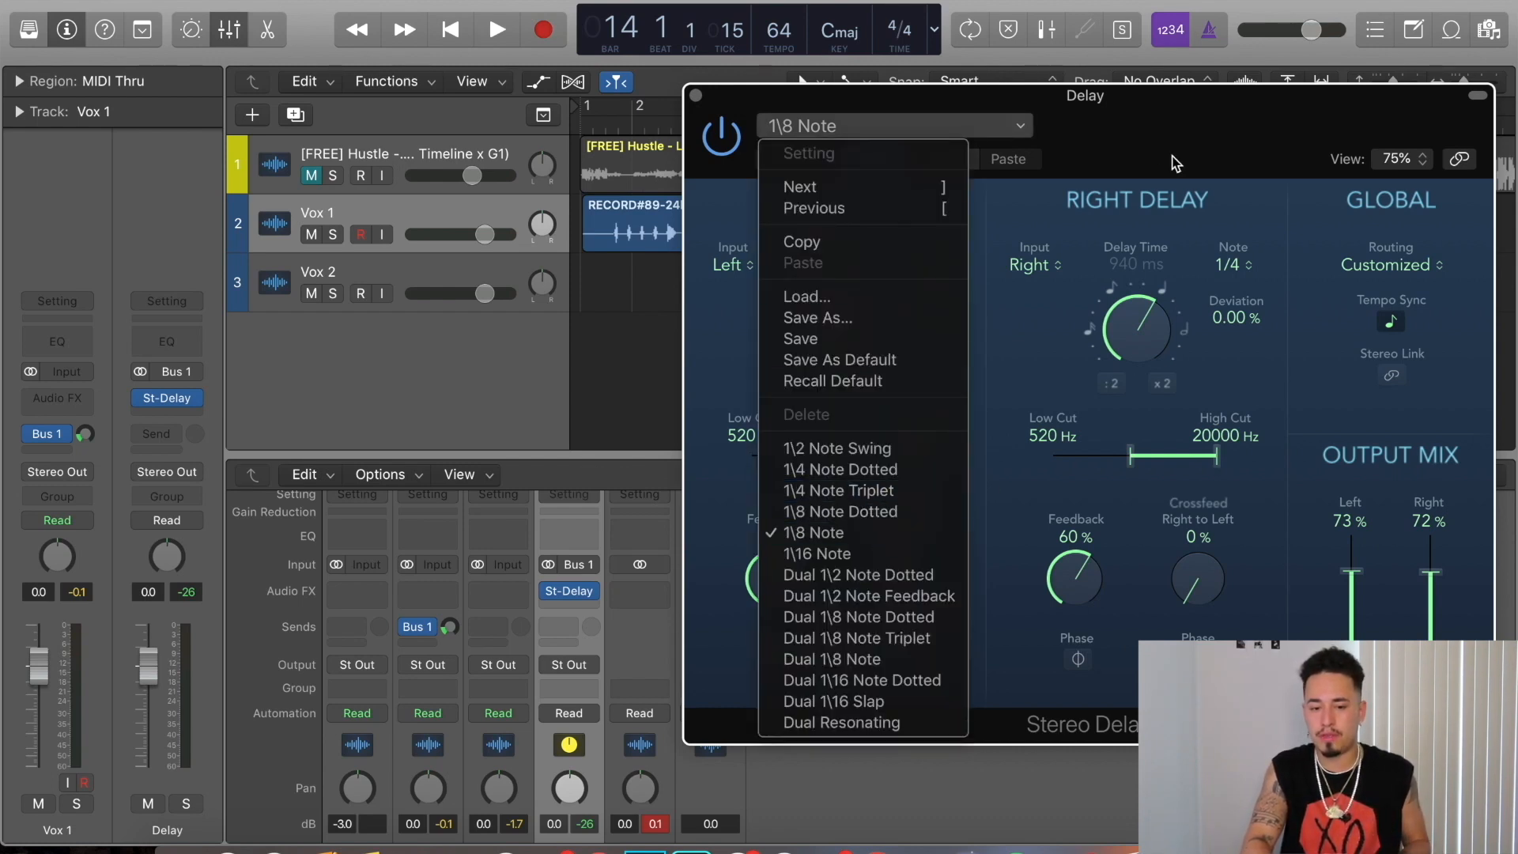
{"action": "left_click", "coordinate": [1114, 163]}
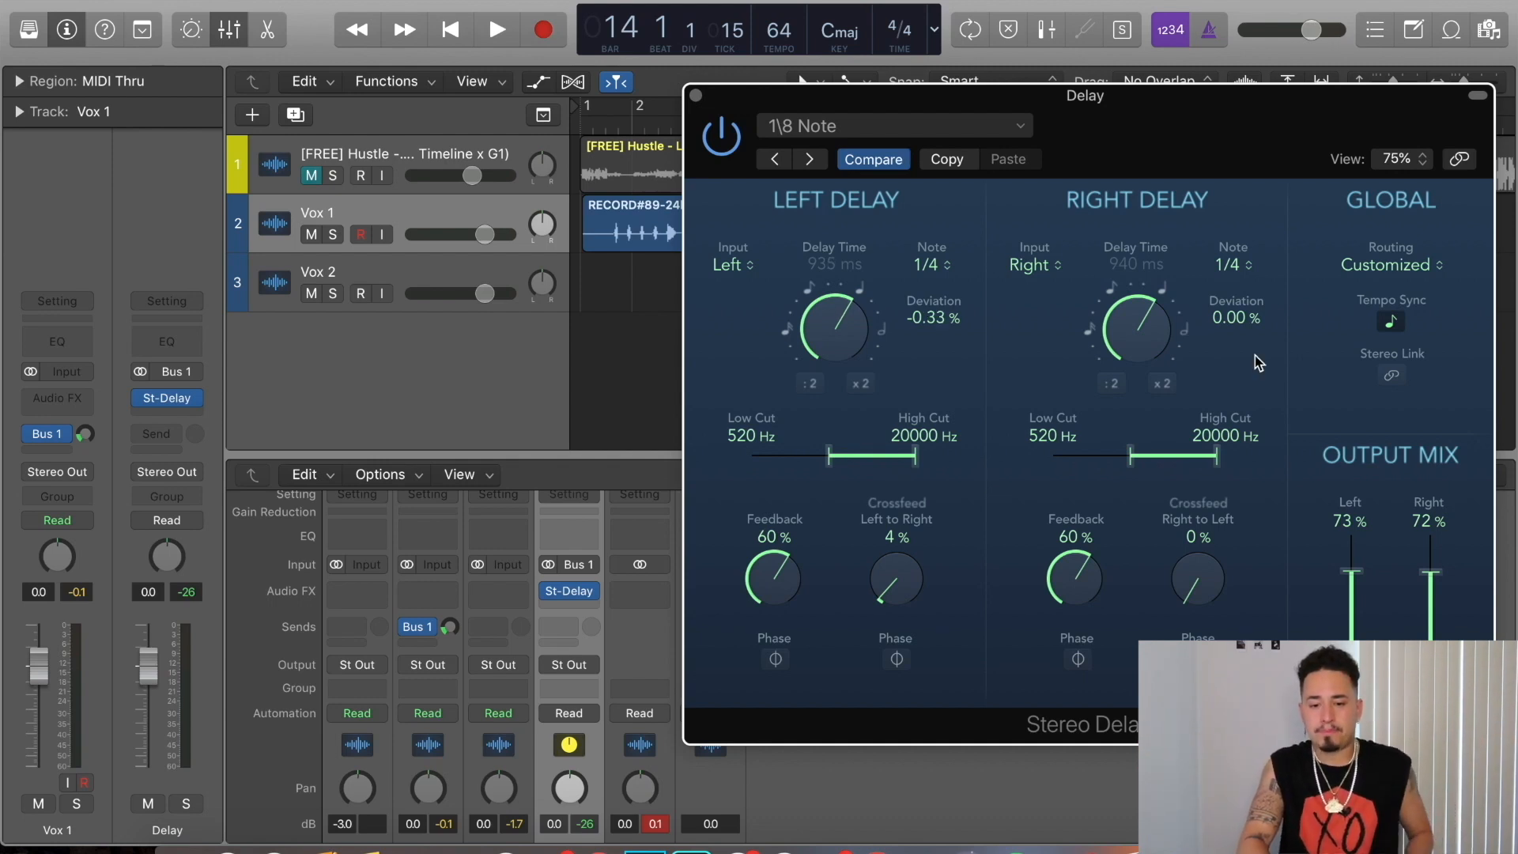
{"action": "left_click", "coordinate": [925, 266]}
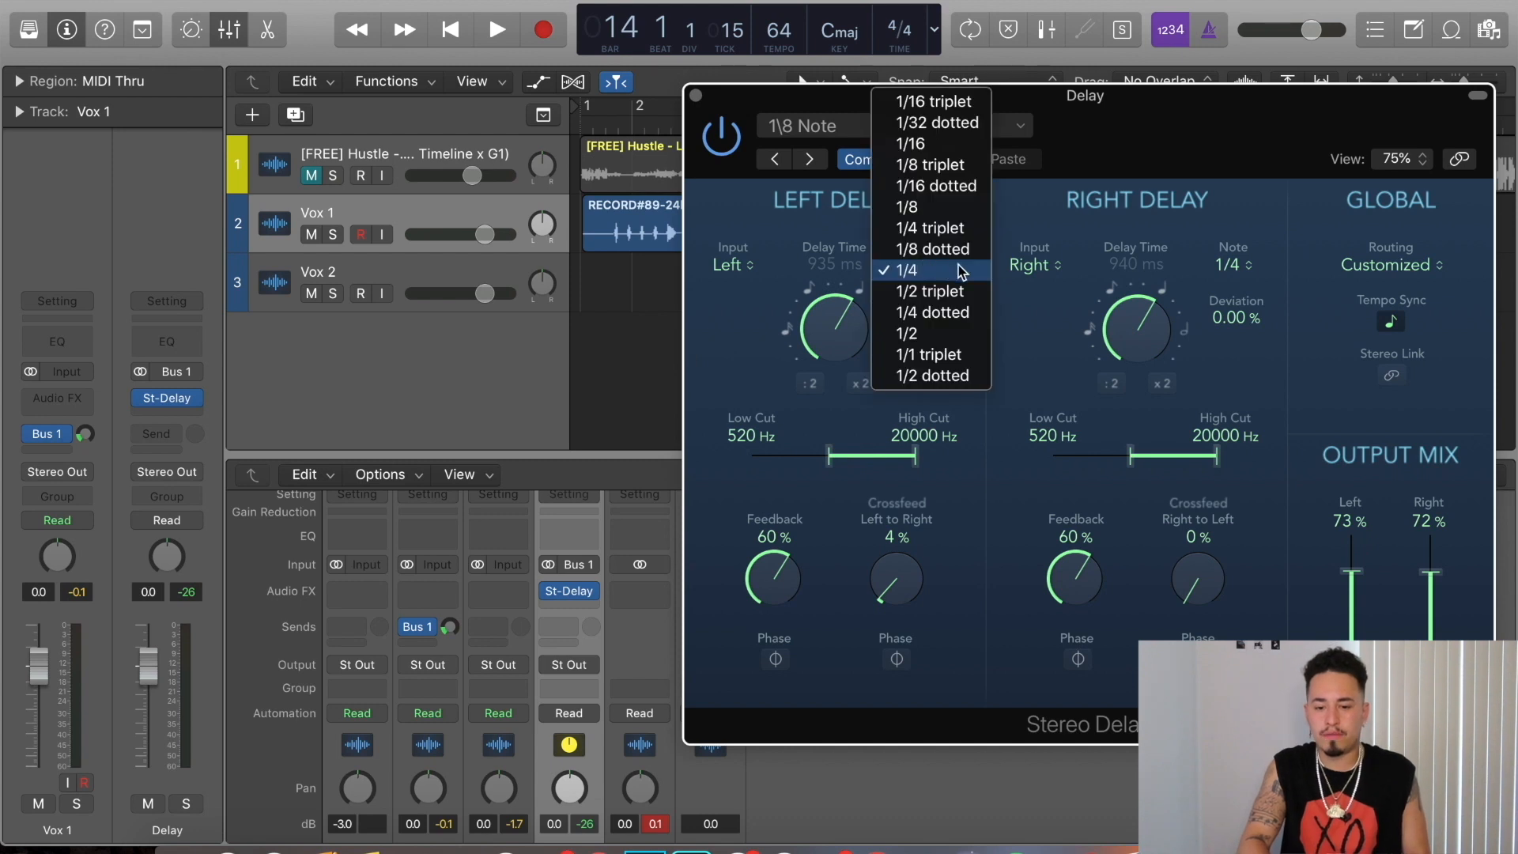
{"action": "left_click", "coordinate": [960, 268]}
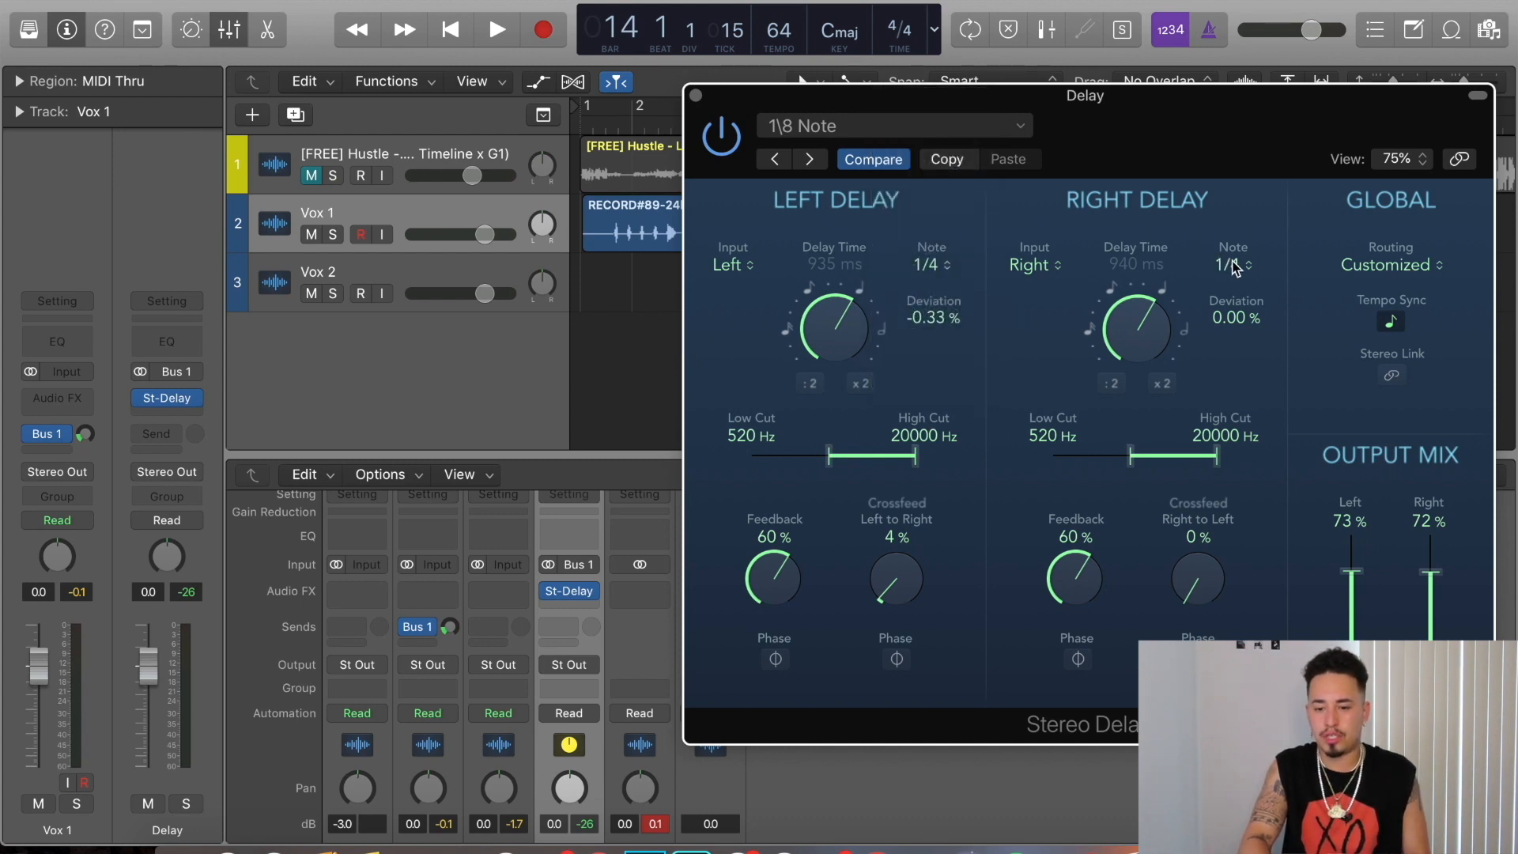
{"action": "left_click", "coordinate": [1235, 267]}
{"action": "left_click", "coordinate": [1240, 269]}
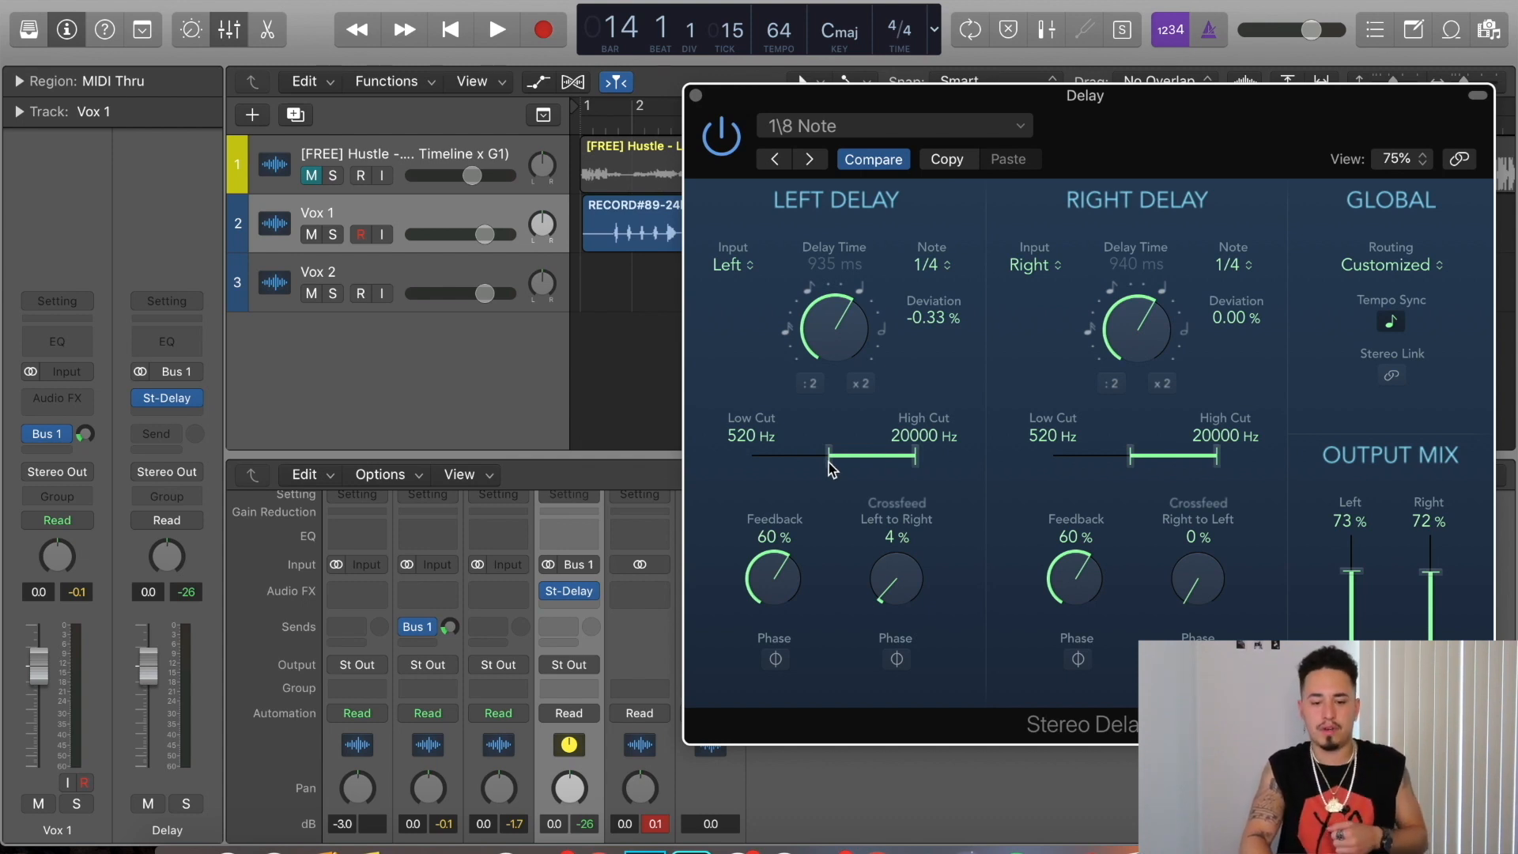
Play the vocal from the start while adjusting the Vox 1 channel's Bus 1 send level to -23.0 dB
{"action": "left_click", "coordinate": [647, 294]}
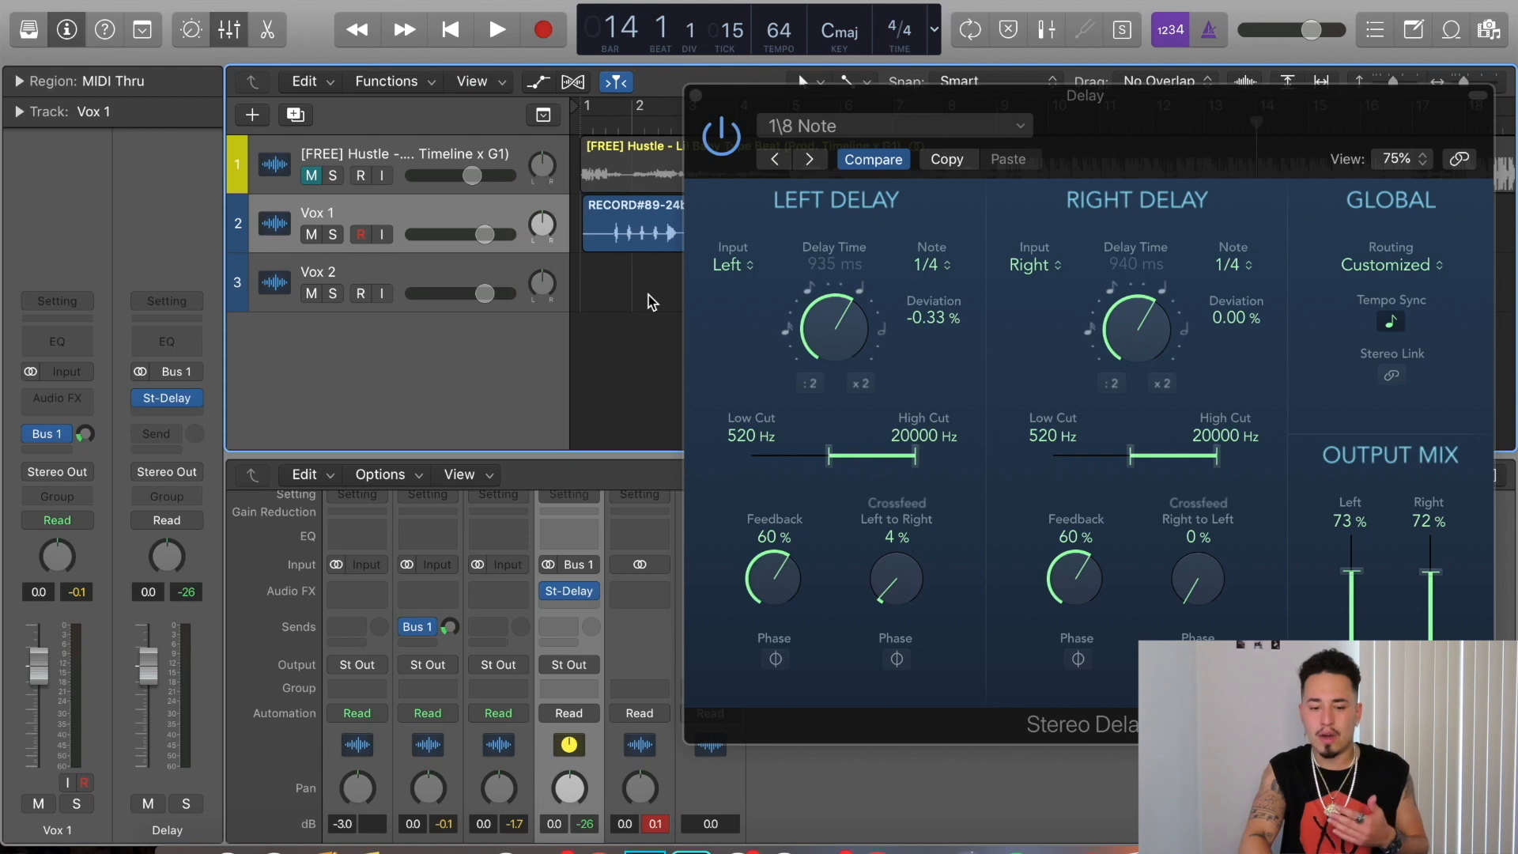
{"action": "key", "text": "Return"}
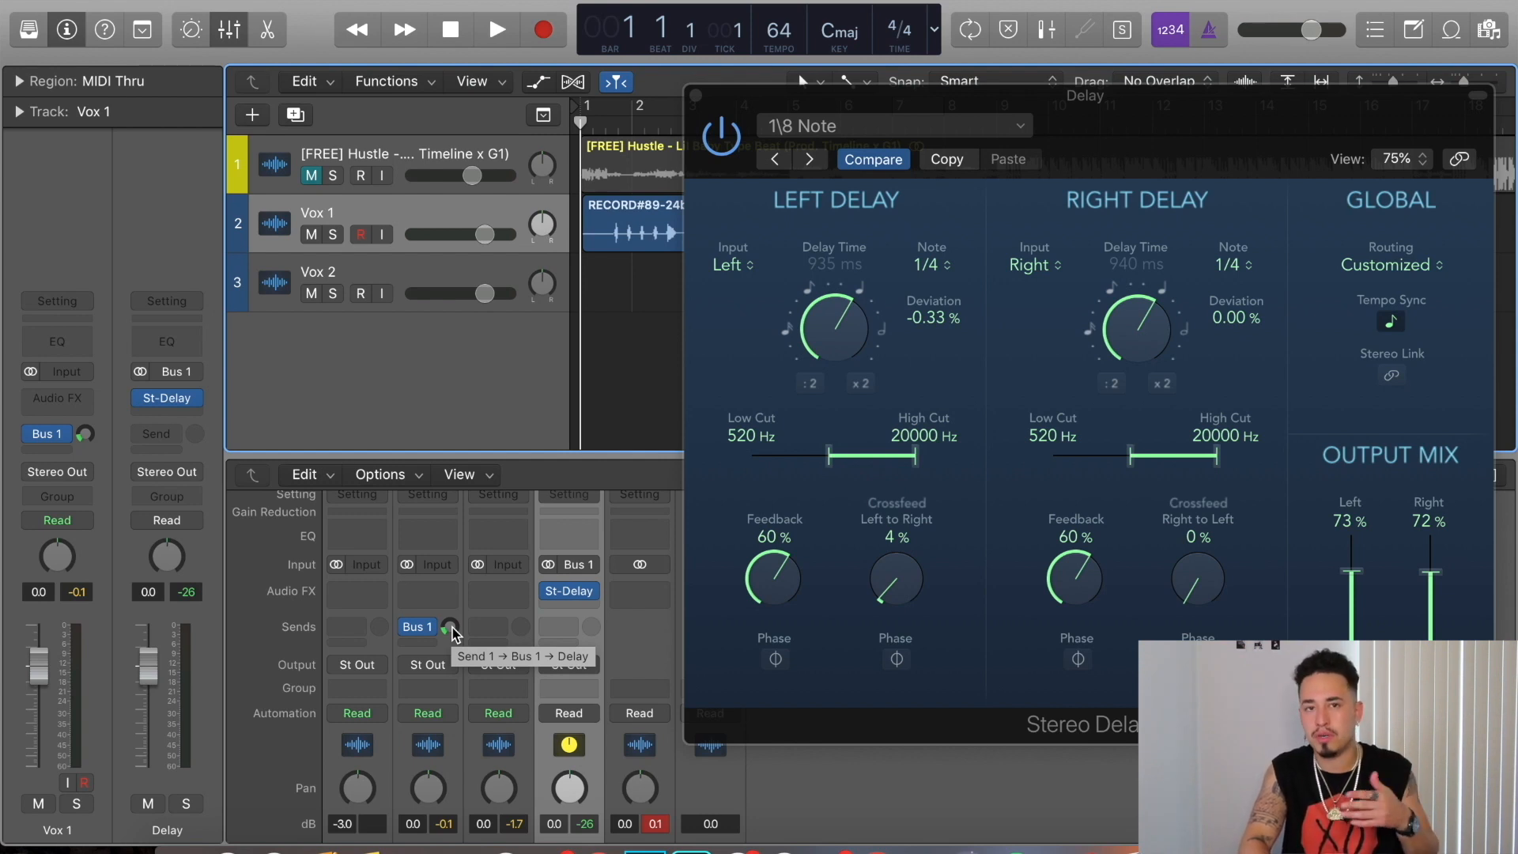
{"action": "key", "text": "space"}
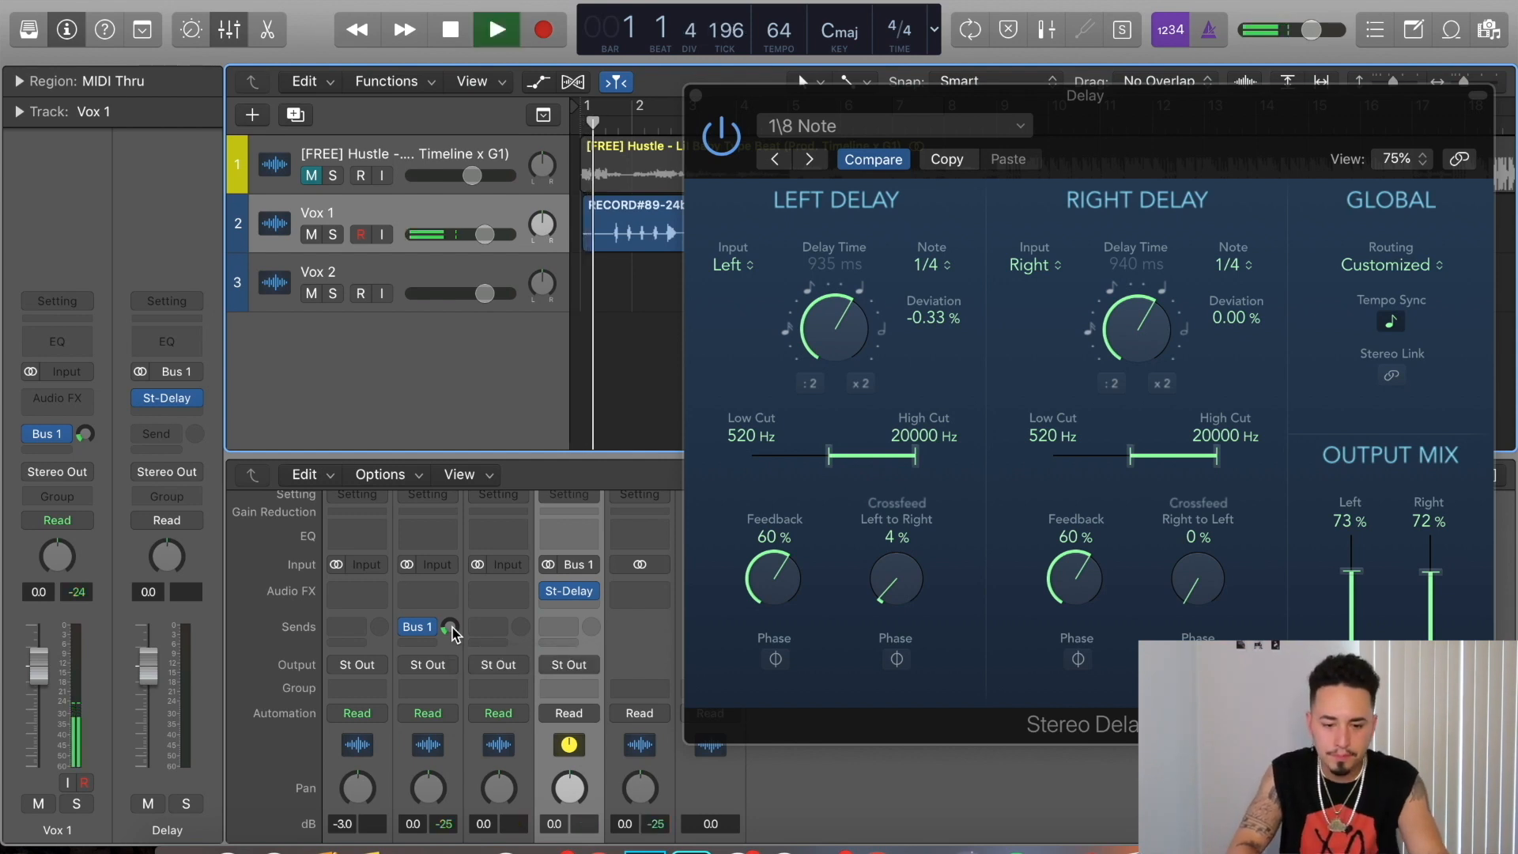
{"action": "left_click_drag", "start_coordinate": [451, 627], "coordinate": [462, 608]}
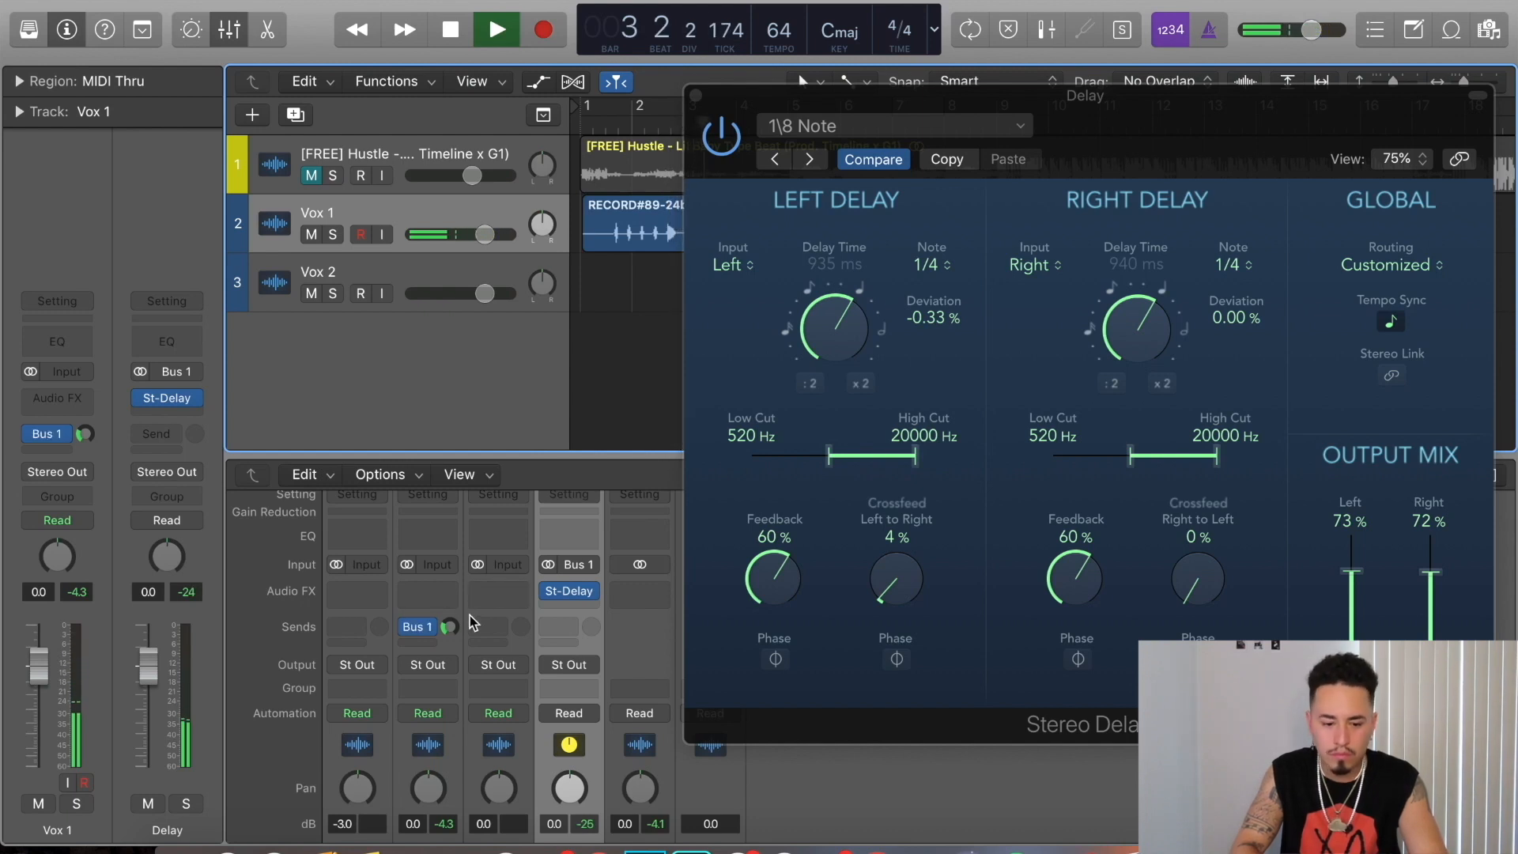
{"action": "left_click_drag", "start_coordinate": [453, 627], "coordinate": [454, 643]}
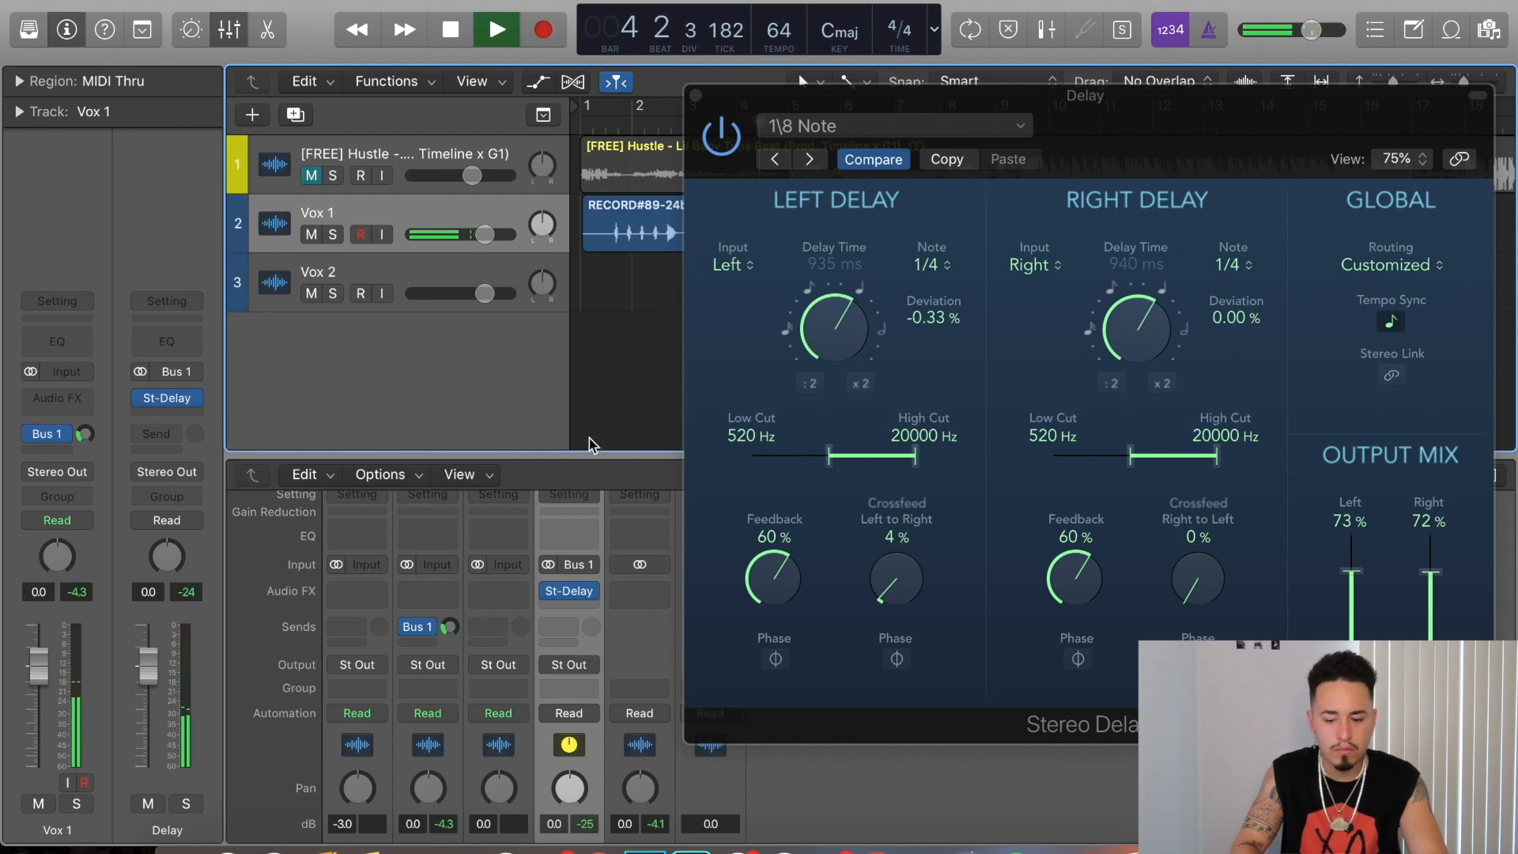
{"action": "key", "text": "space"}
{"action": "key", "text": "Return"}
{"action": "key", "text": "space"}
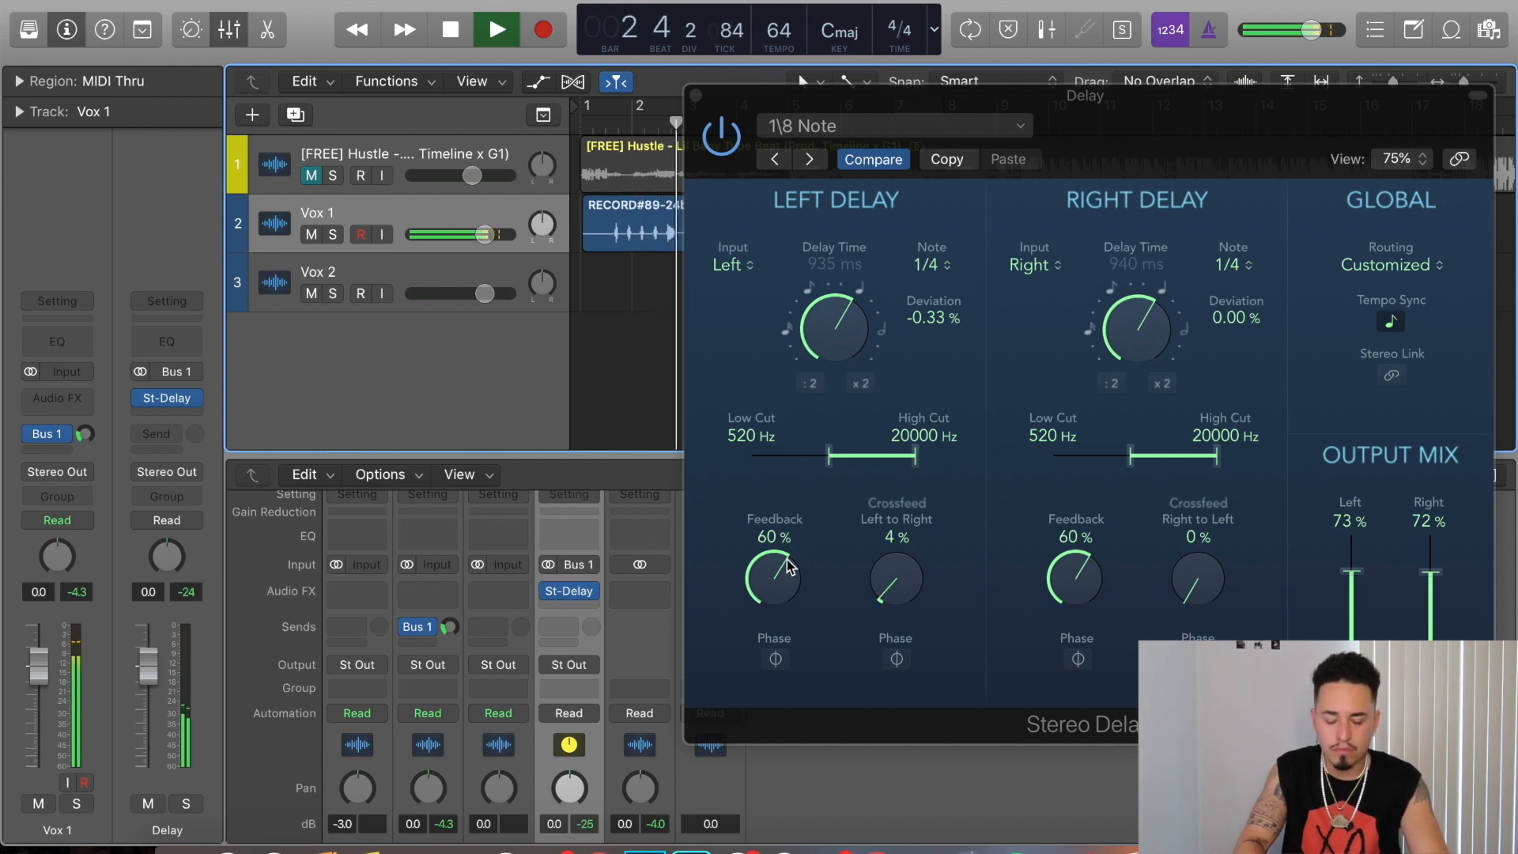
{"action": "left_click_drag", "start_coordinate": [452, 630], "coordinate": [452, 633]}
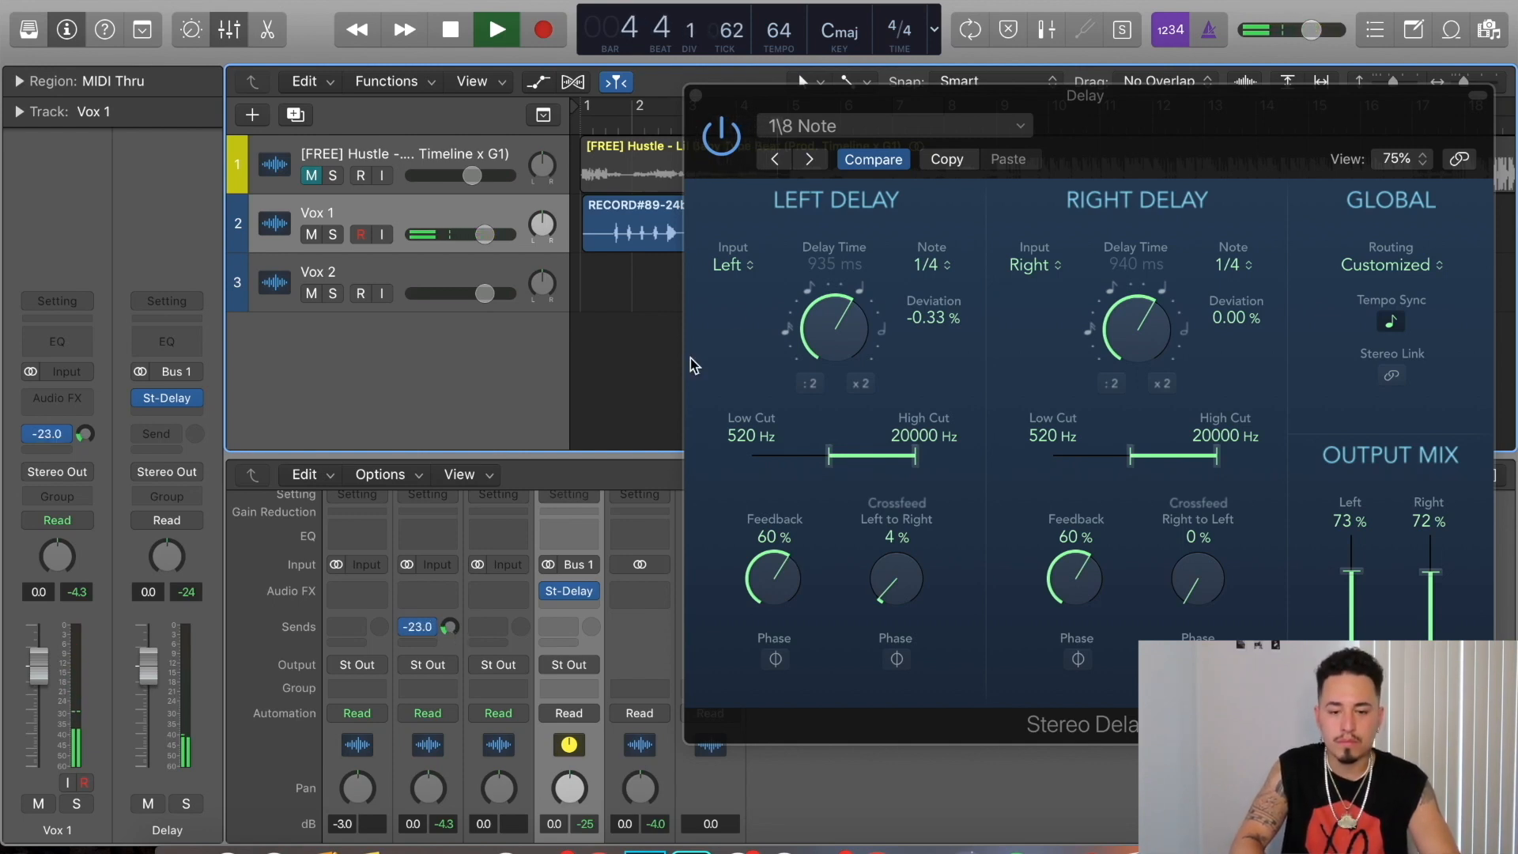
Close the Stereo Delay window, and stop playback with the playhead back at the start of the project
{"action": "left_click", "coordinate": [696, 97]}
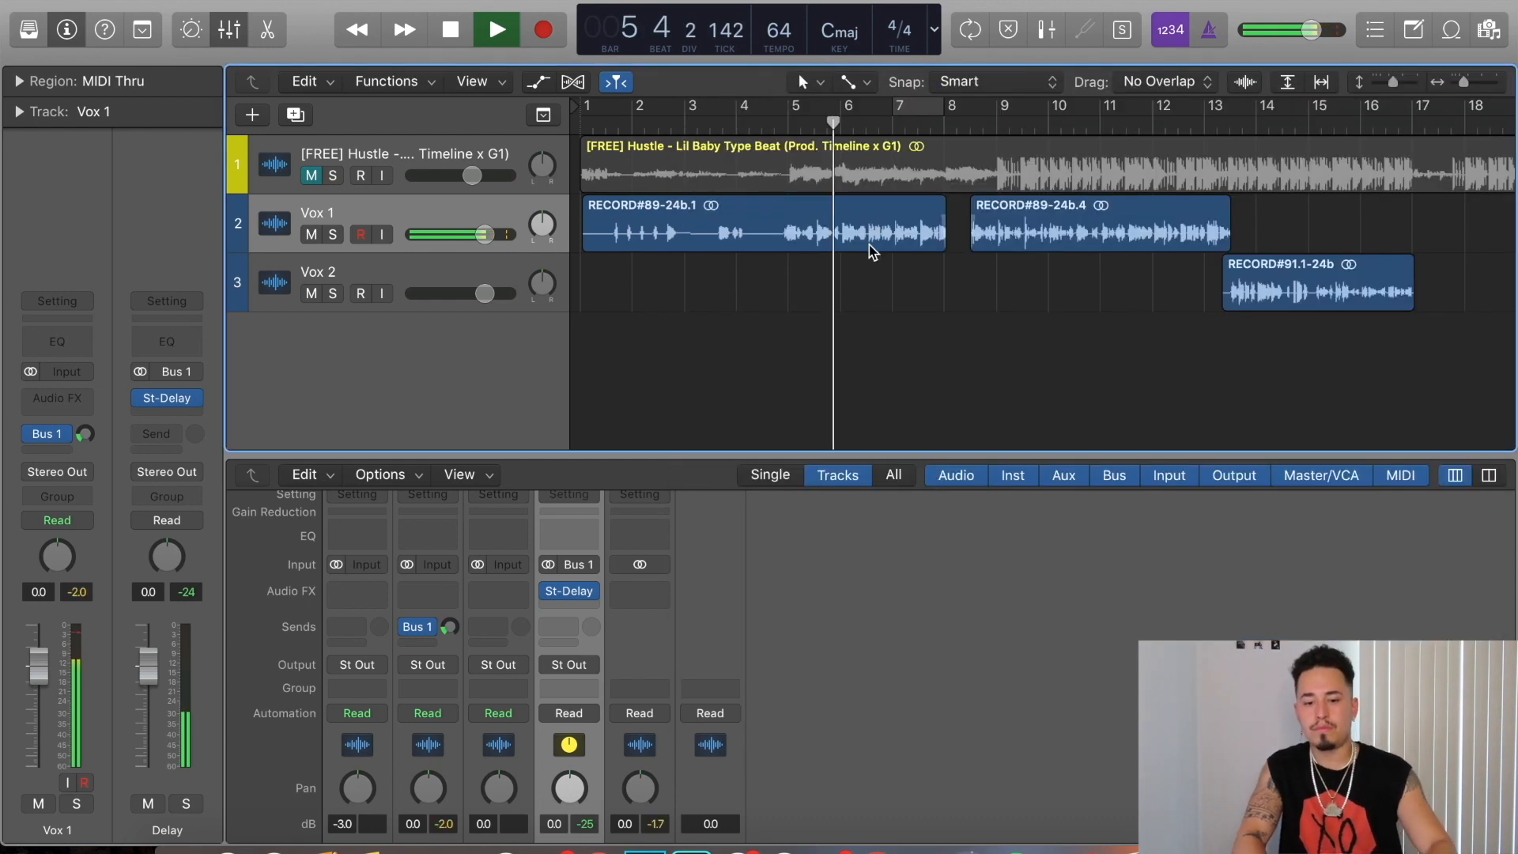
{"action": "key", "text": "space"}
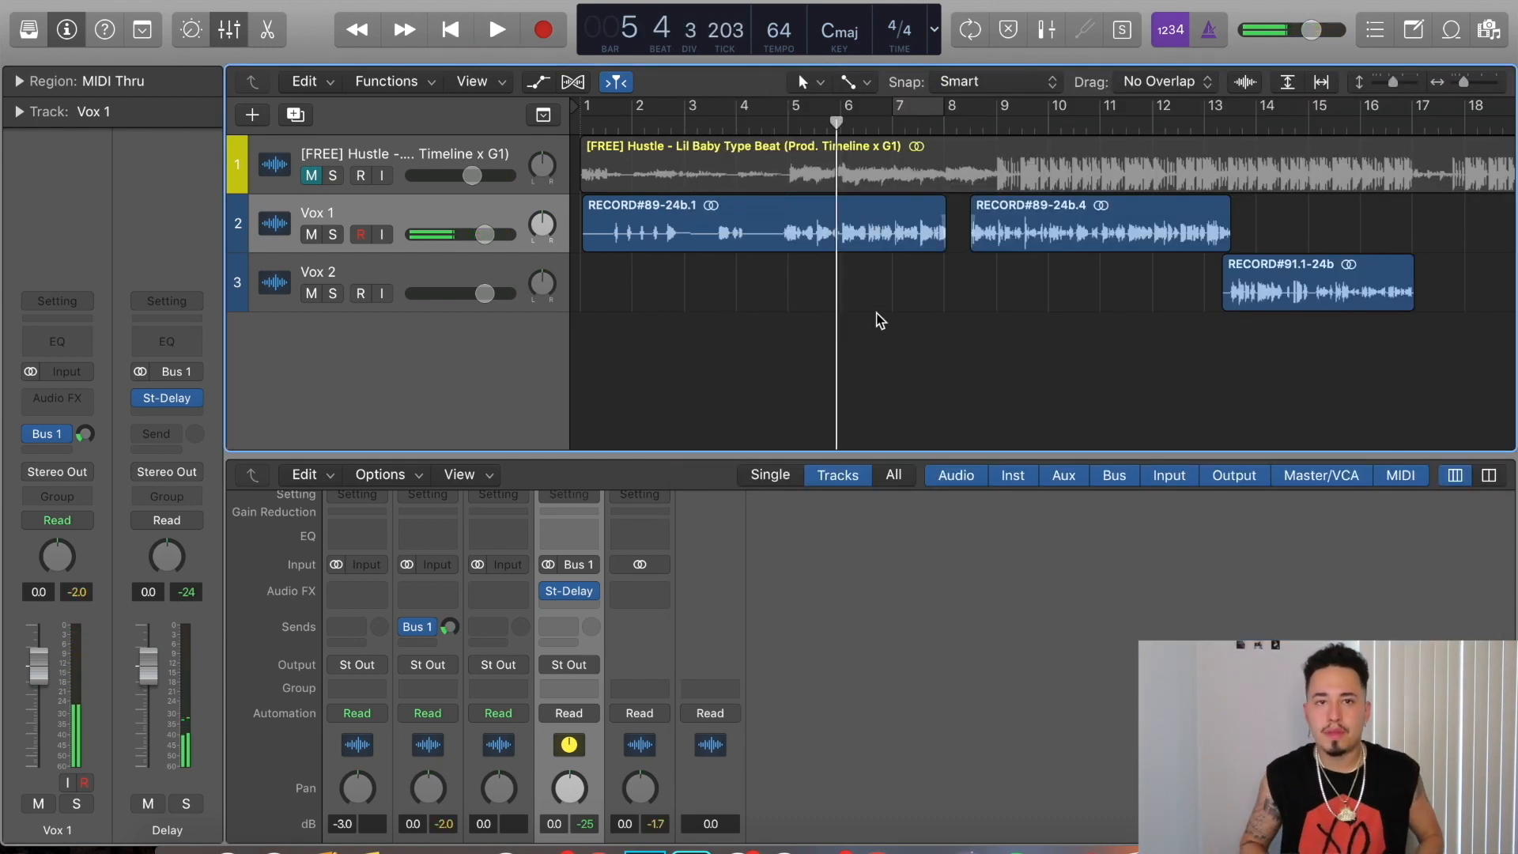
{"action": "left_click", "coordinate": [454, 630]}
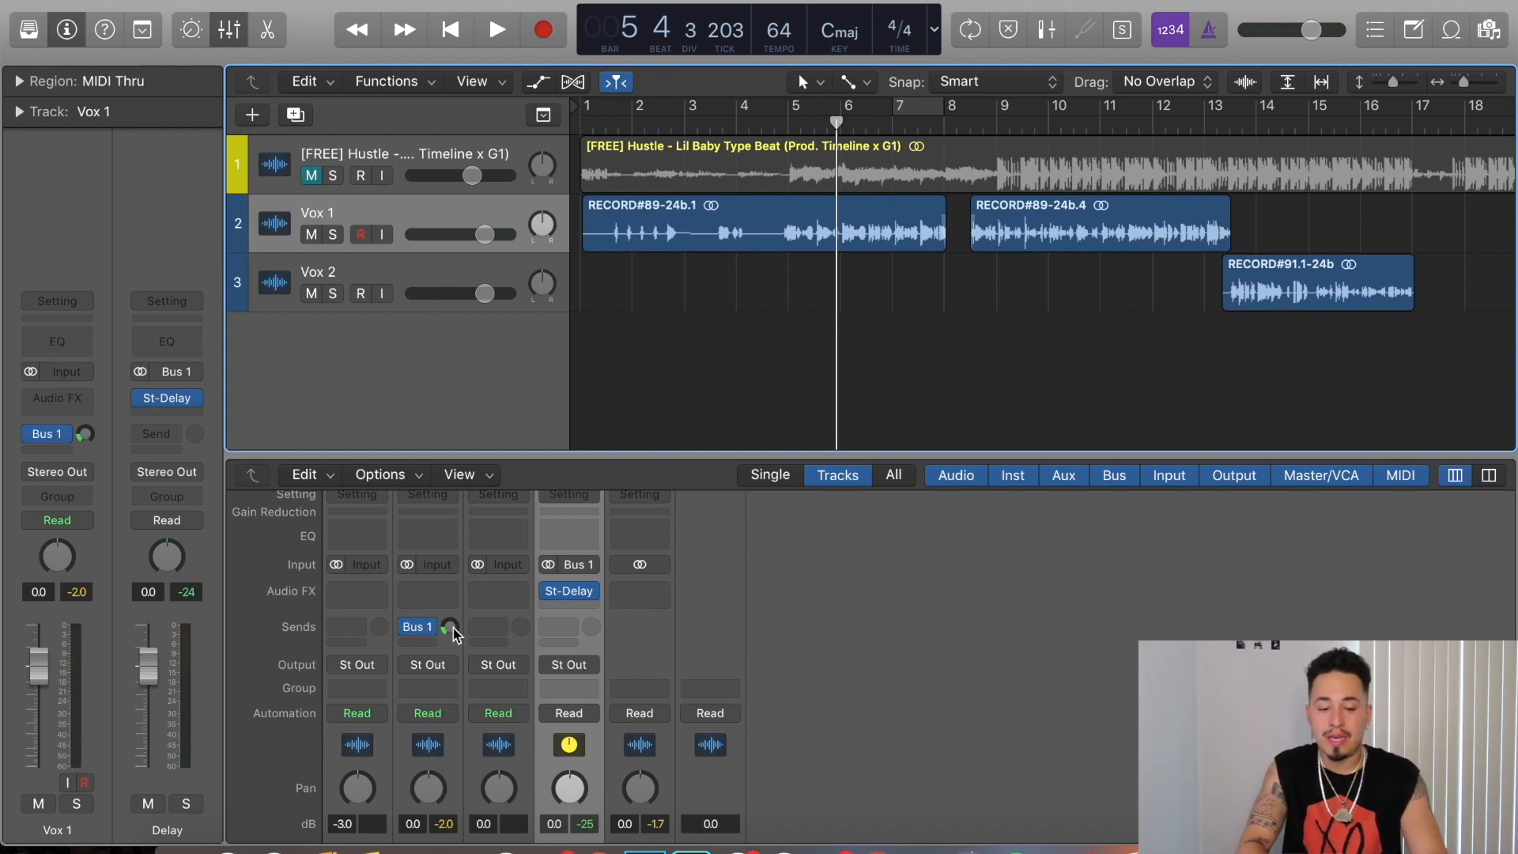
{"action": "key", "text": "Return"}
{"action": "scroll", "coordinate": [735, 597], "scroll_direction": "up", "scroll_amount": 1}
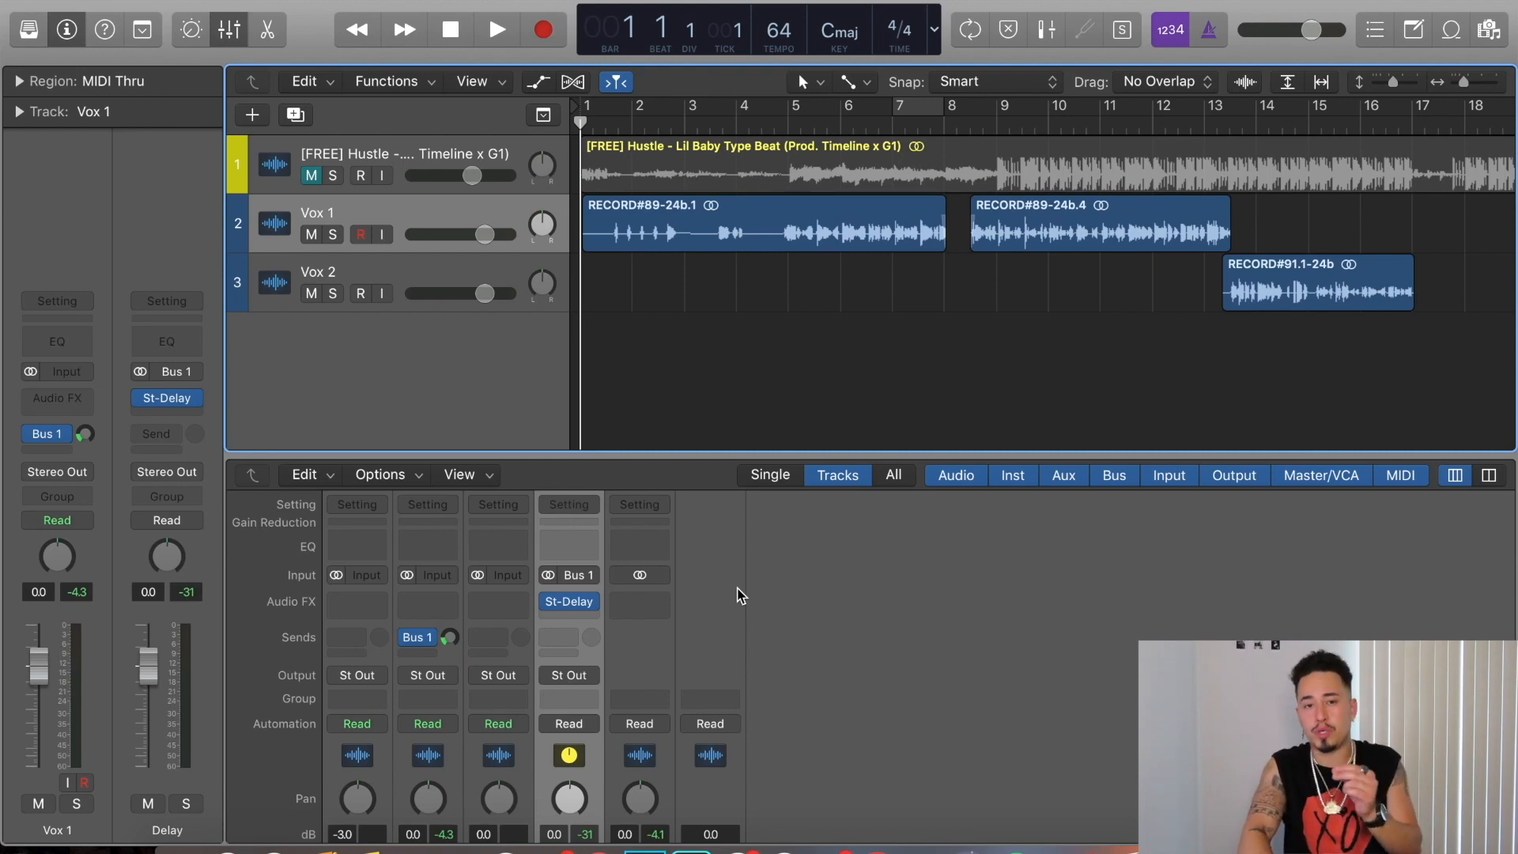
{"action": "scroll", "coordinate": [735, 609], "scroll_direction": "down", "scroll_amount": 5}
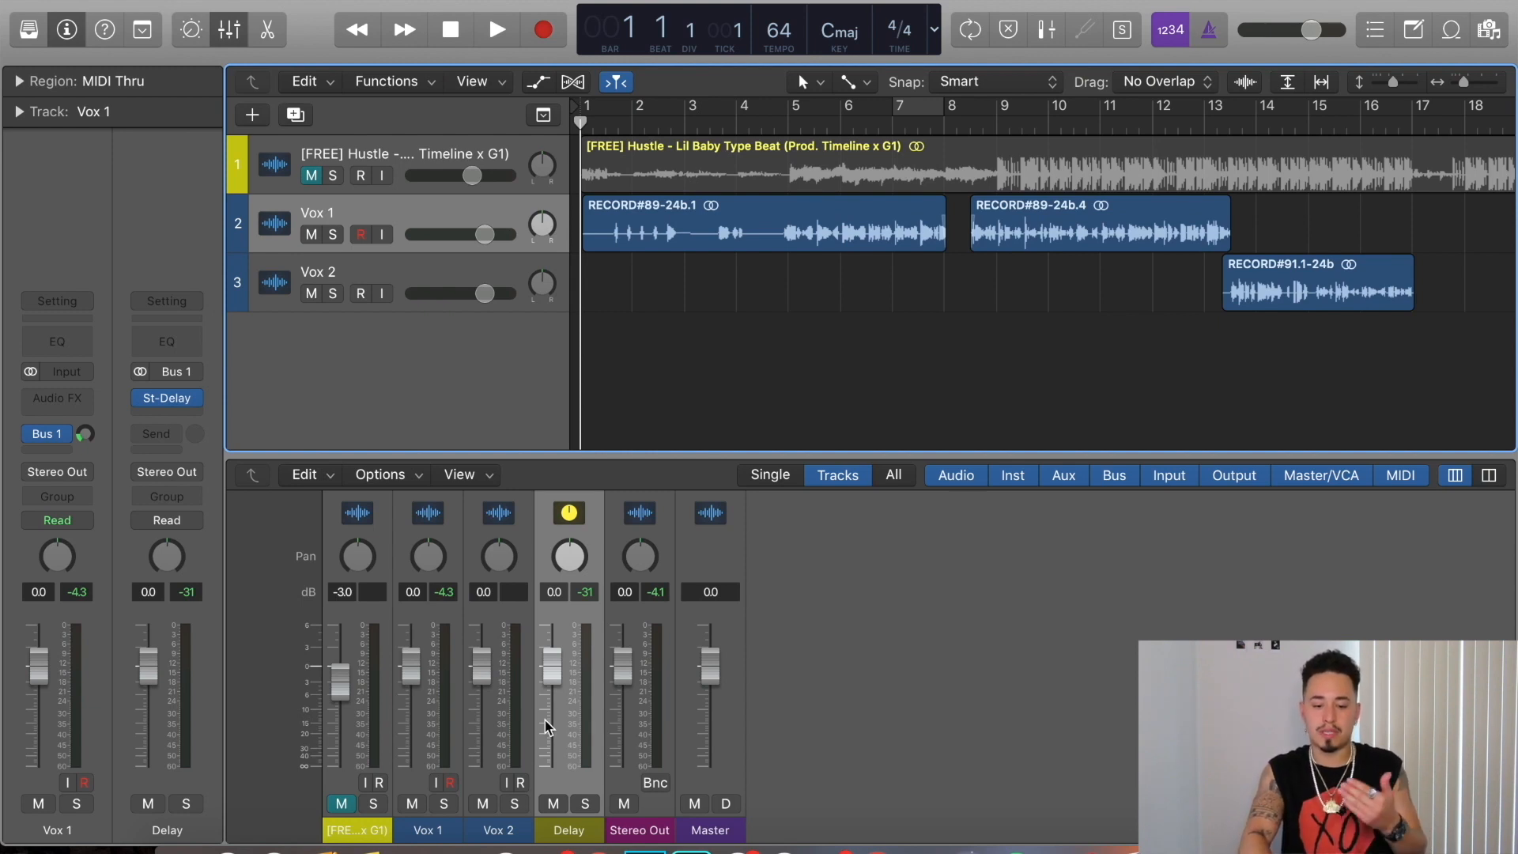
{"action": "scroll", "coordinate": [551, 779], "scroll_direction": "up", "scroll_amount": 3}
{"action": "scroll", "coordinate": [551, 778], "scroll_direction": "up", "scroll_amount": 2}
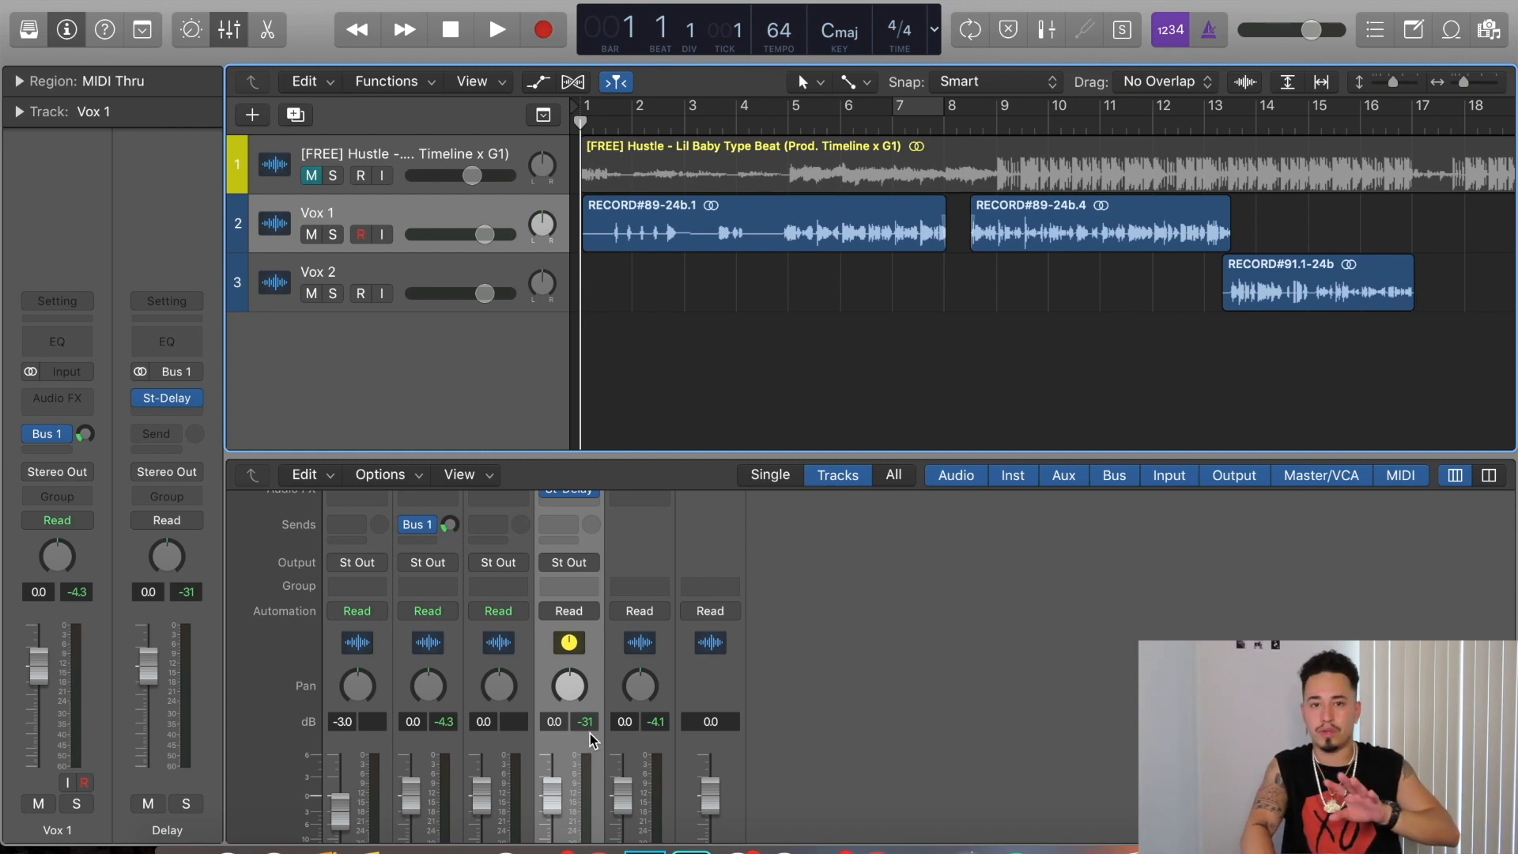
{"action": "scroll", "coordinate": [593, 739], "scroll_direction": "down", "scroll_amount": 3}
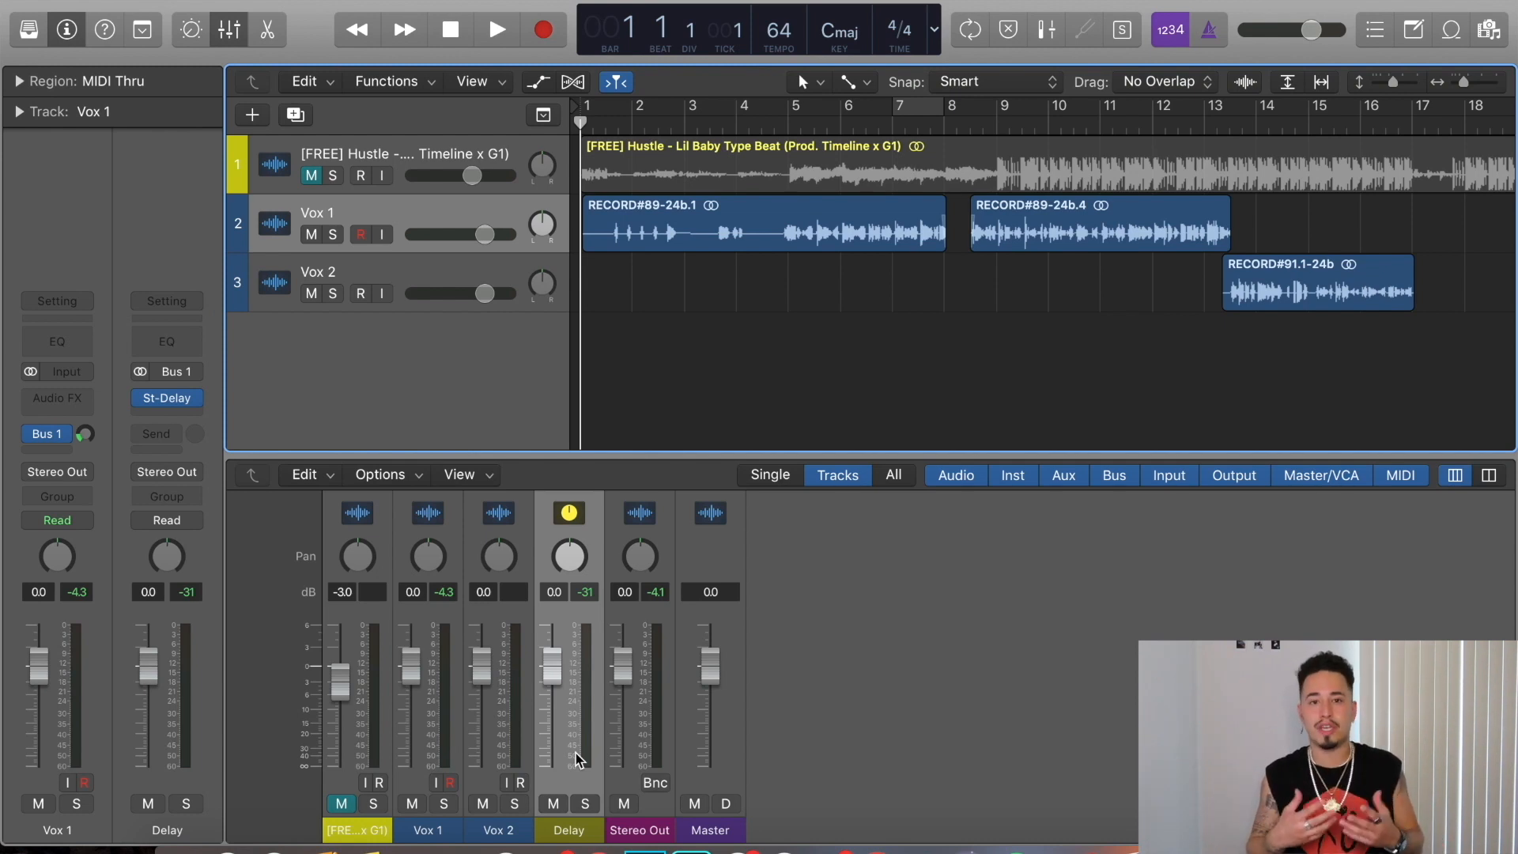
Create a new auxiliary channel strip named 1/8 Delay, and rename the existing Delay channel 1/4 Delay
{"action": "left_click", "coordinate": [381, 474]}
{"action": "left_click", "coordinate": [407, 499]}
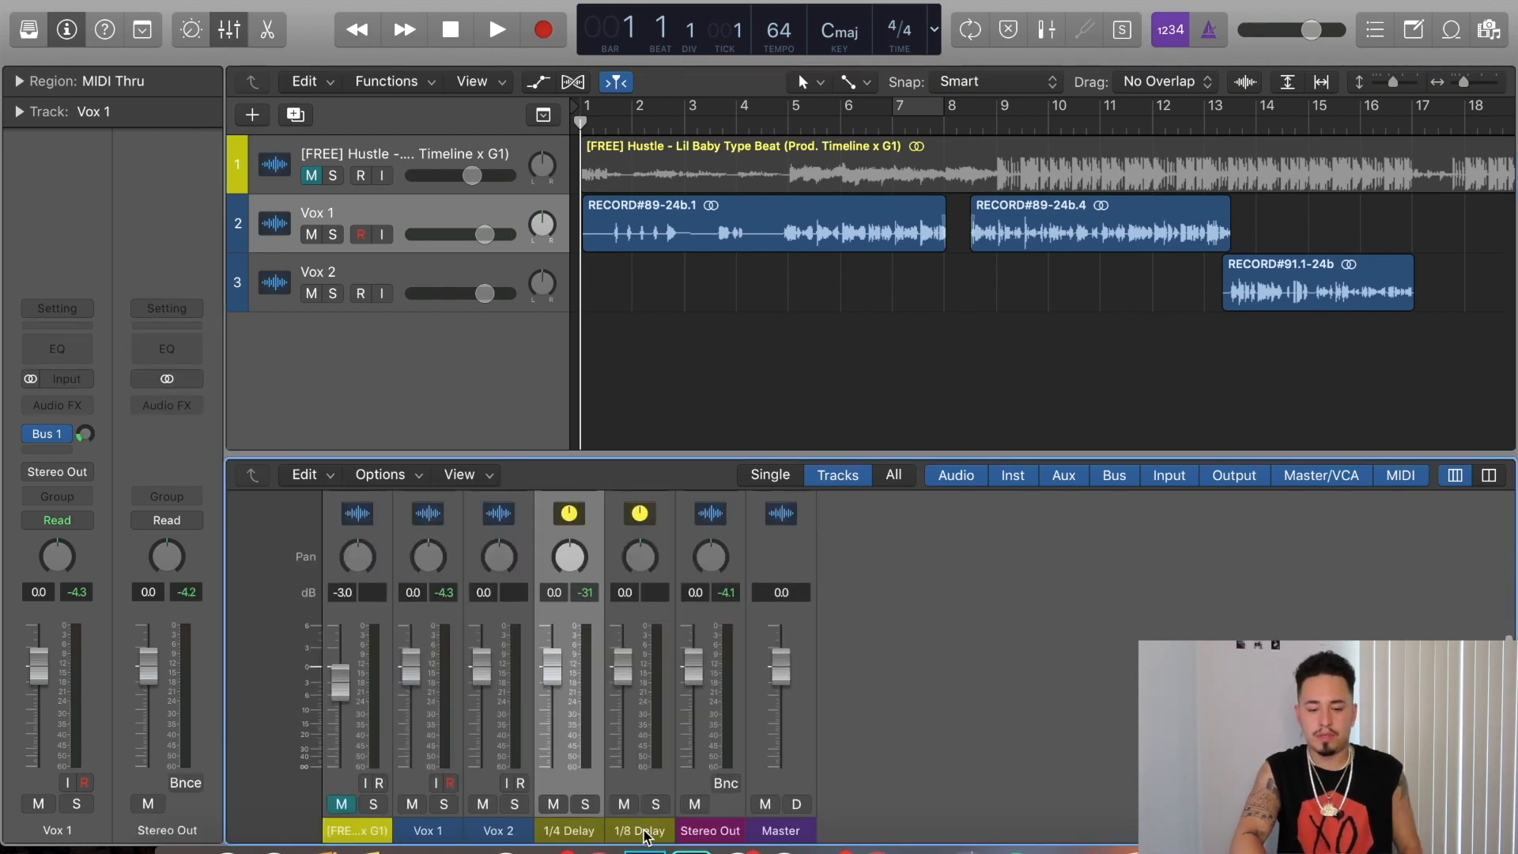
{"action": "scroll", "coordinate": [645, 835], "scroll_direction": "up", "scroll_amount": 1}
{"action": "scroll", "coordinate": [643, 831], "scroll_direction": "down", "scroll_amount": 1}
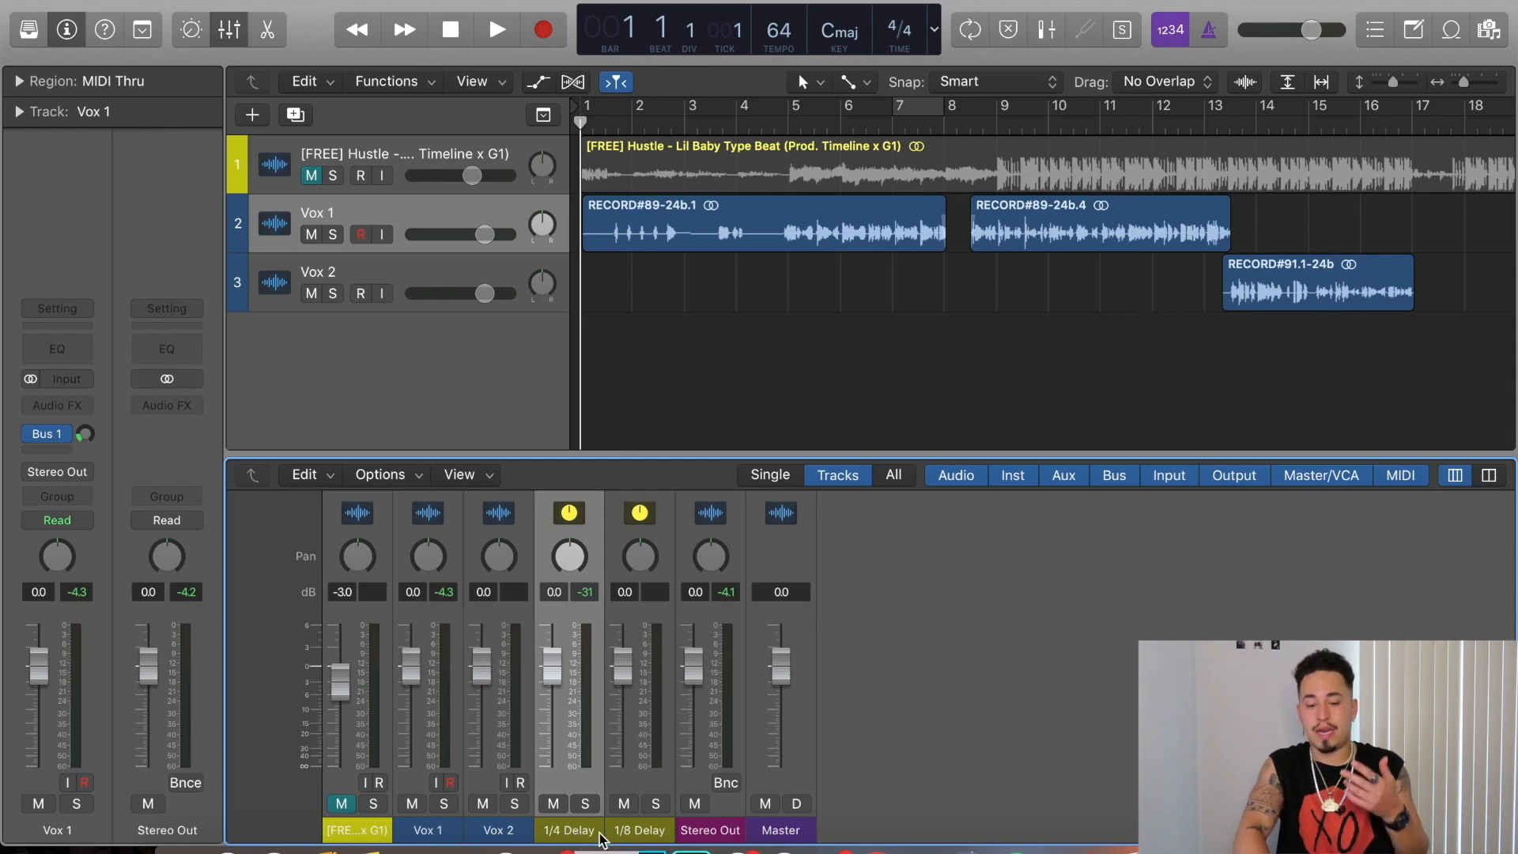
{"action": "left_click", "coordinate": [639, 832]}
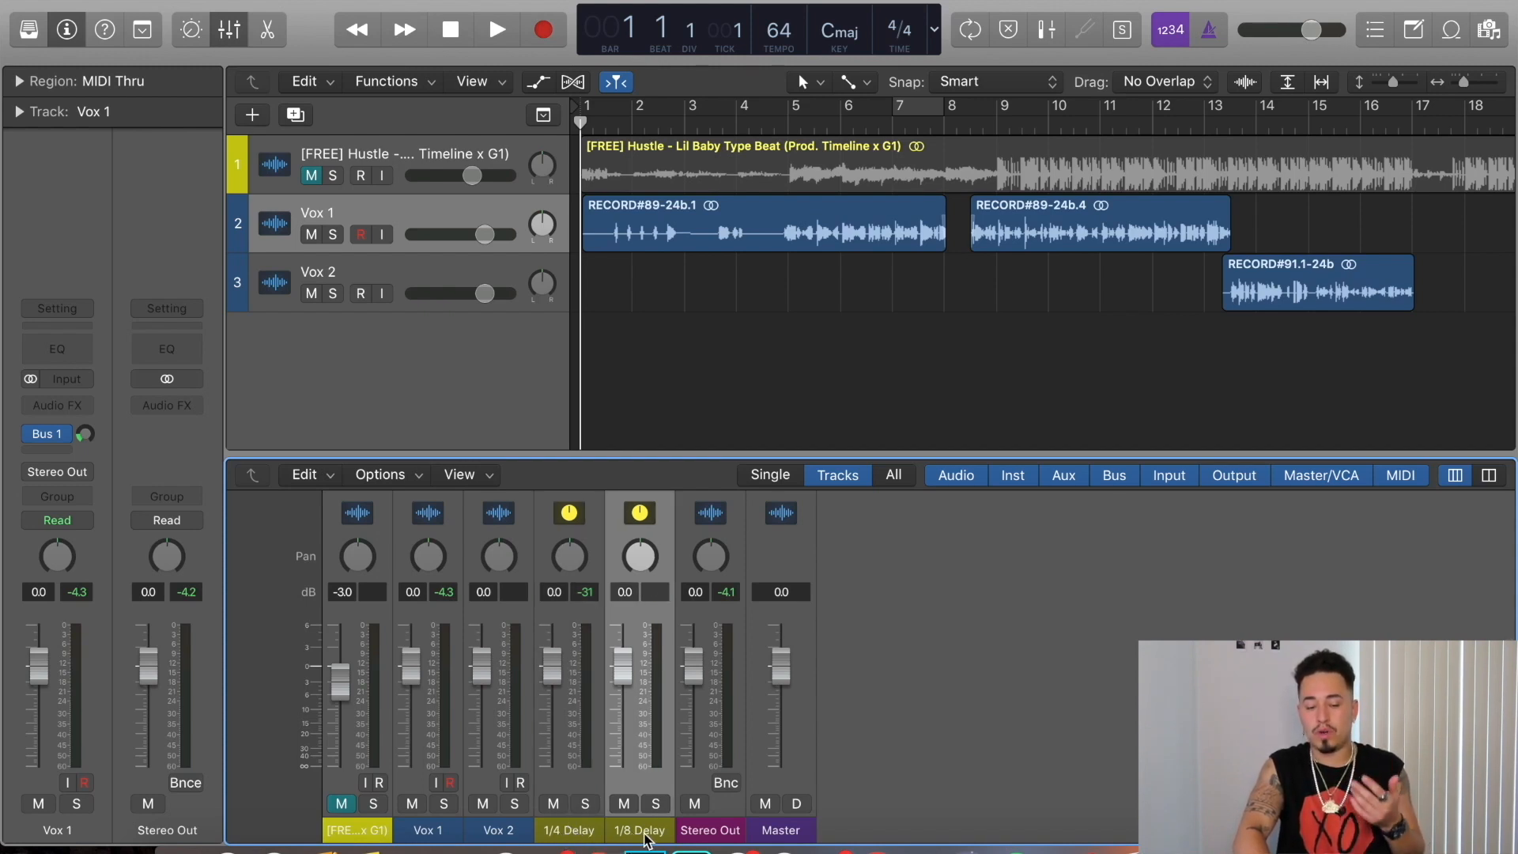
Set the 1/8 Delay channel's input to Bus 2 and insert a Tape Delay plug-in on it
{"action": "scroll", "coordinate": [644, 837], "scroll_direction": "up", "scroll_amount": 5}
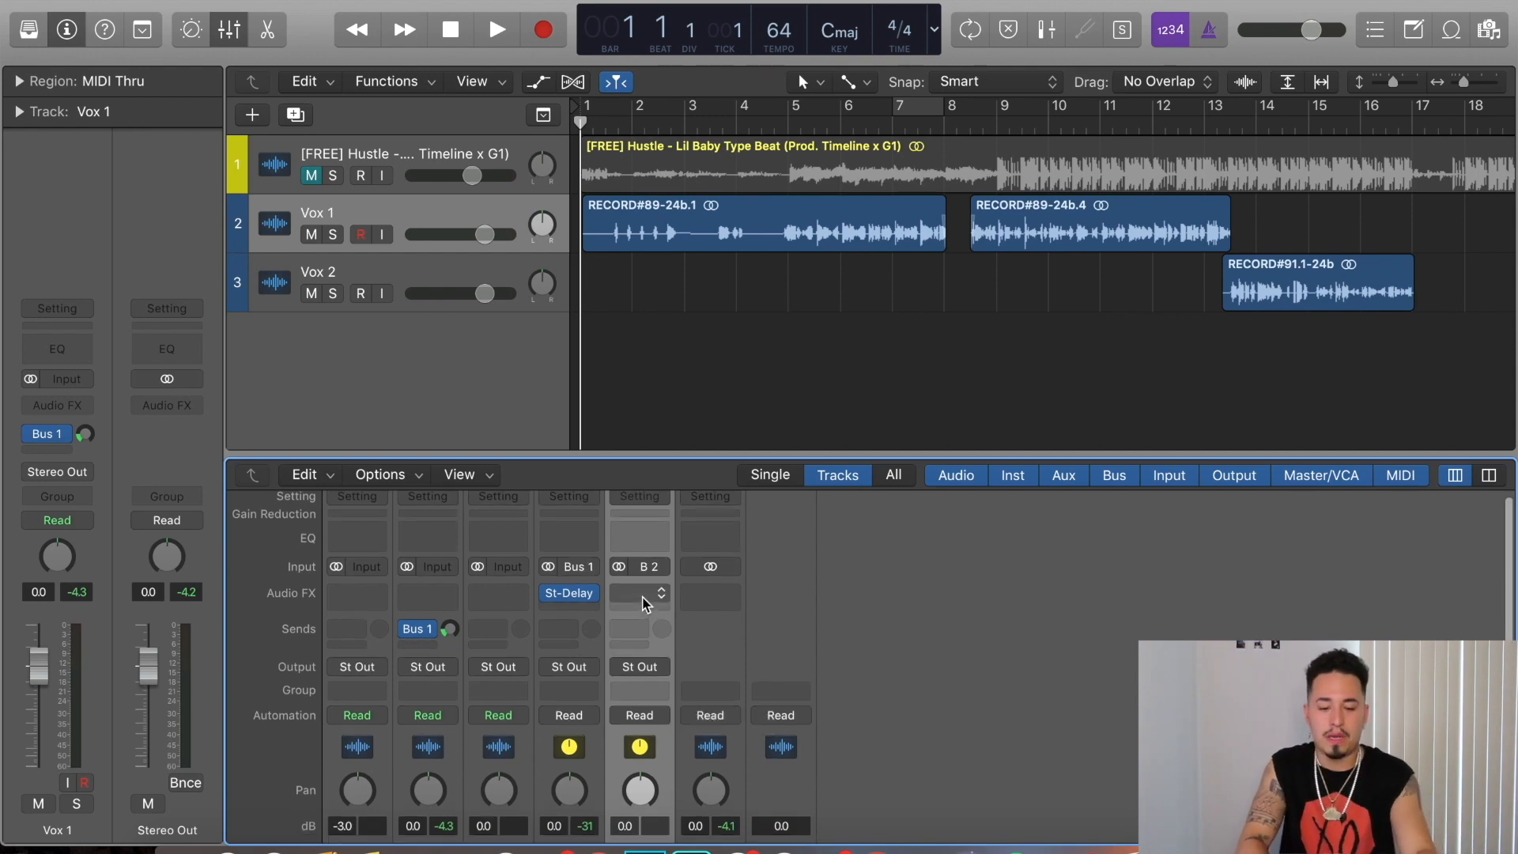
{"action": "left_click", "coordinate": [645, 604]}
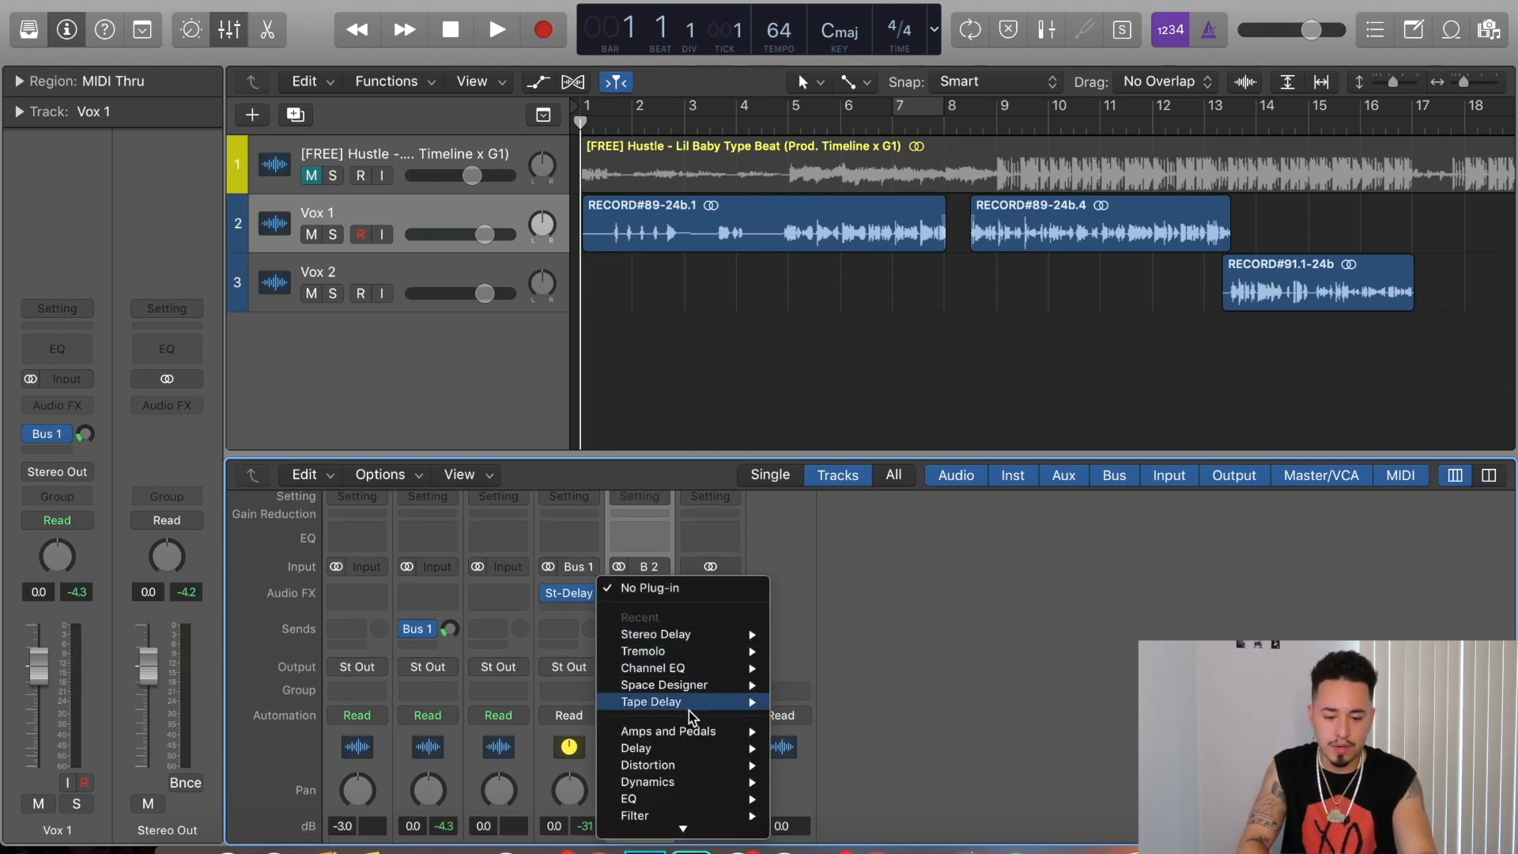
{"action": "mouse_move", "coordinate": [688, 767]}
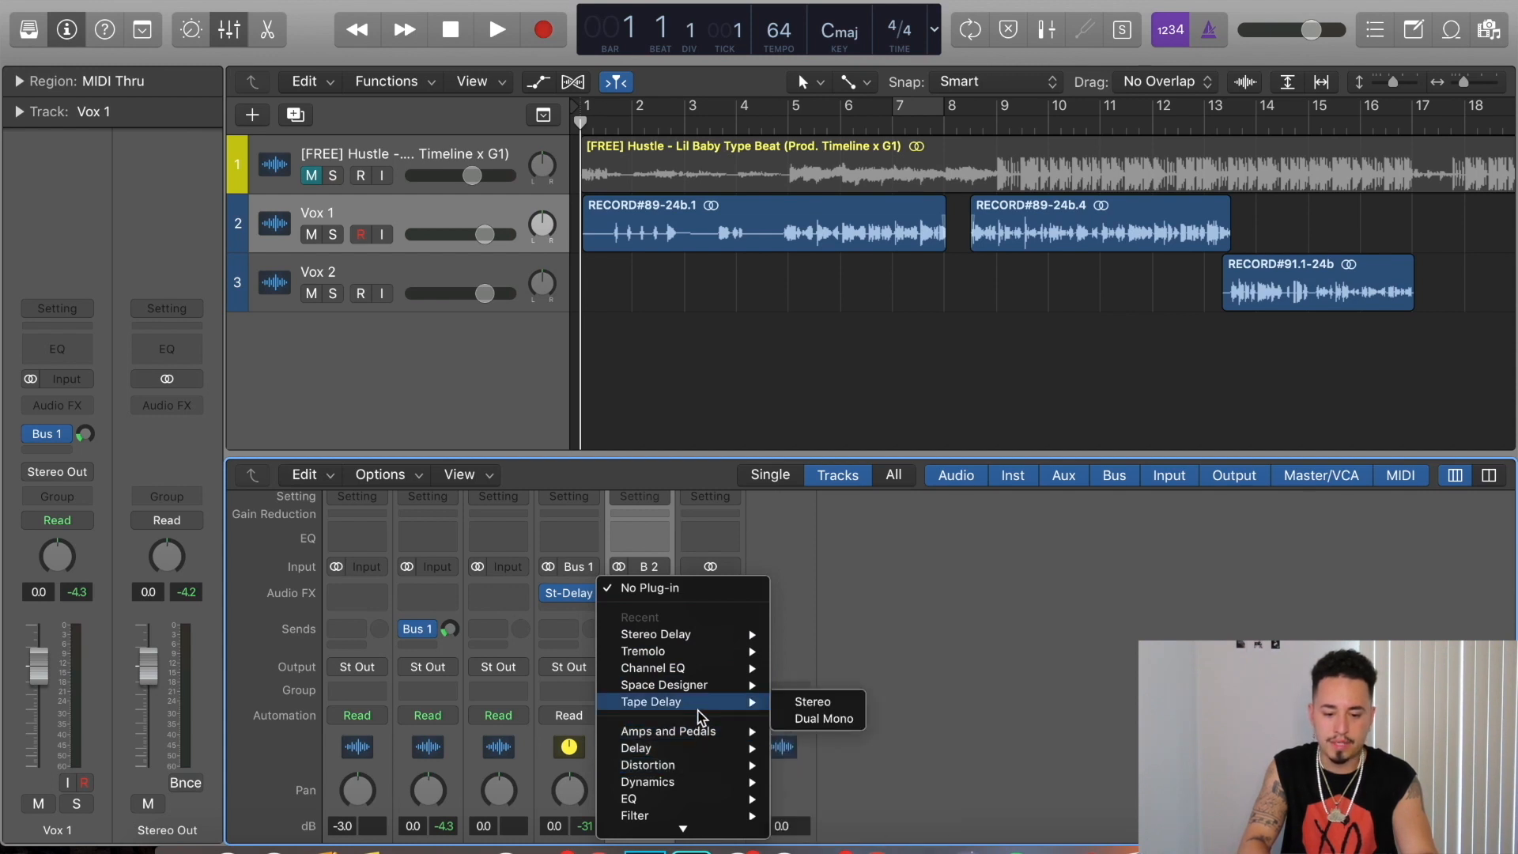
{"action": "mouse_move", "coordinate": [697, 703]}
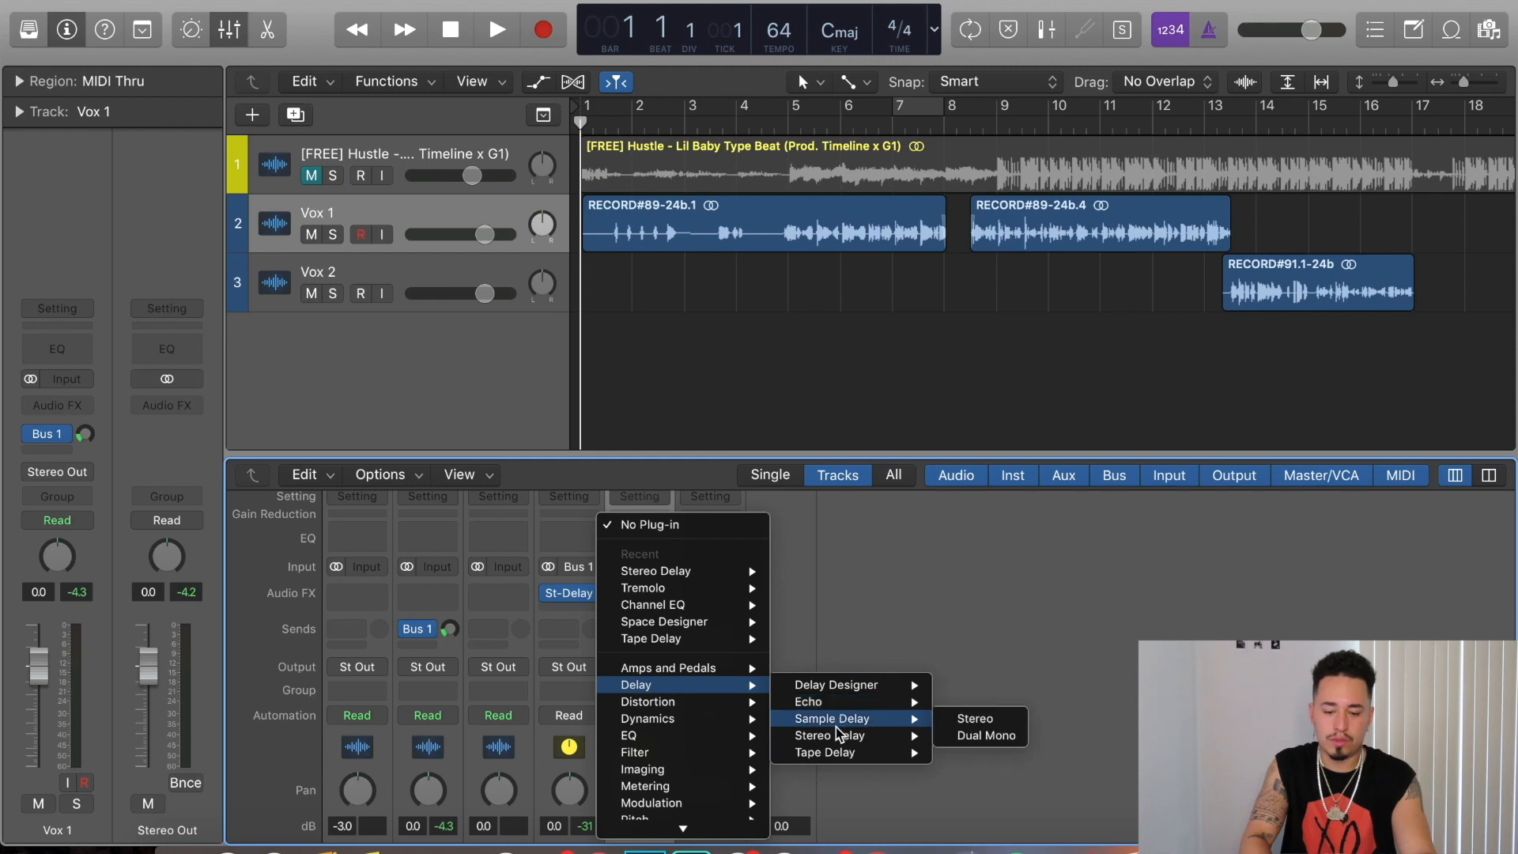
{"action": "left_click", "coordinate": [843, 754]}
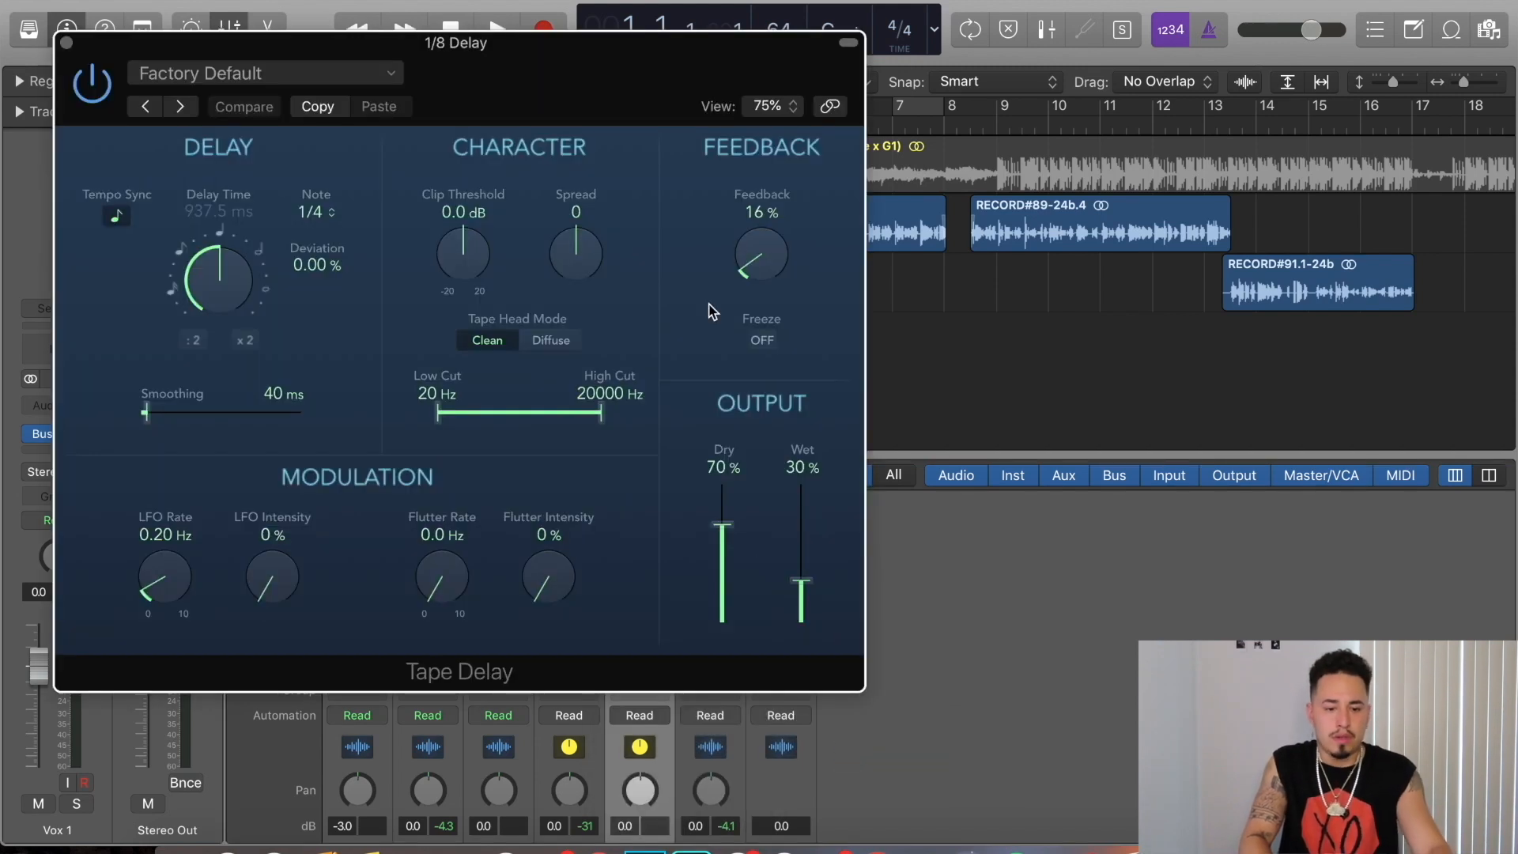
Load the Tape Delay's 1\8 Note Flutter preset, and set smoothing to 320 ms and the wet output to 78%
{"action": "left_click", "coordinate": [348, 70]}
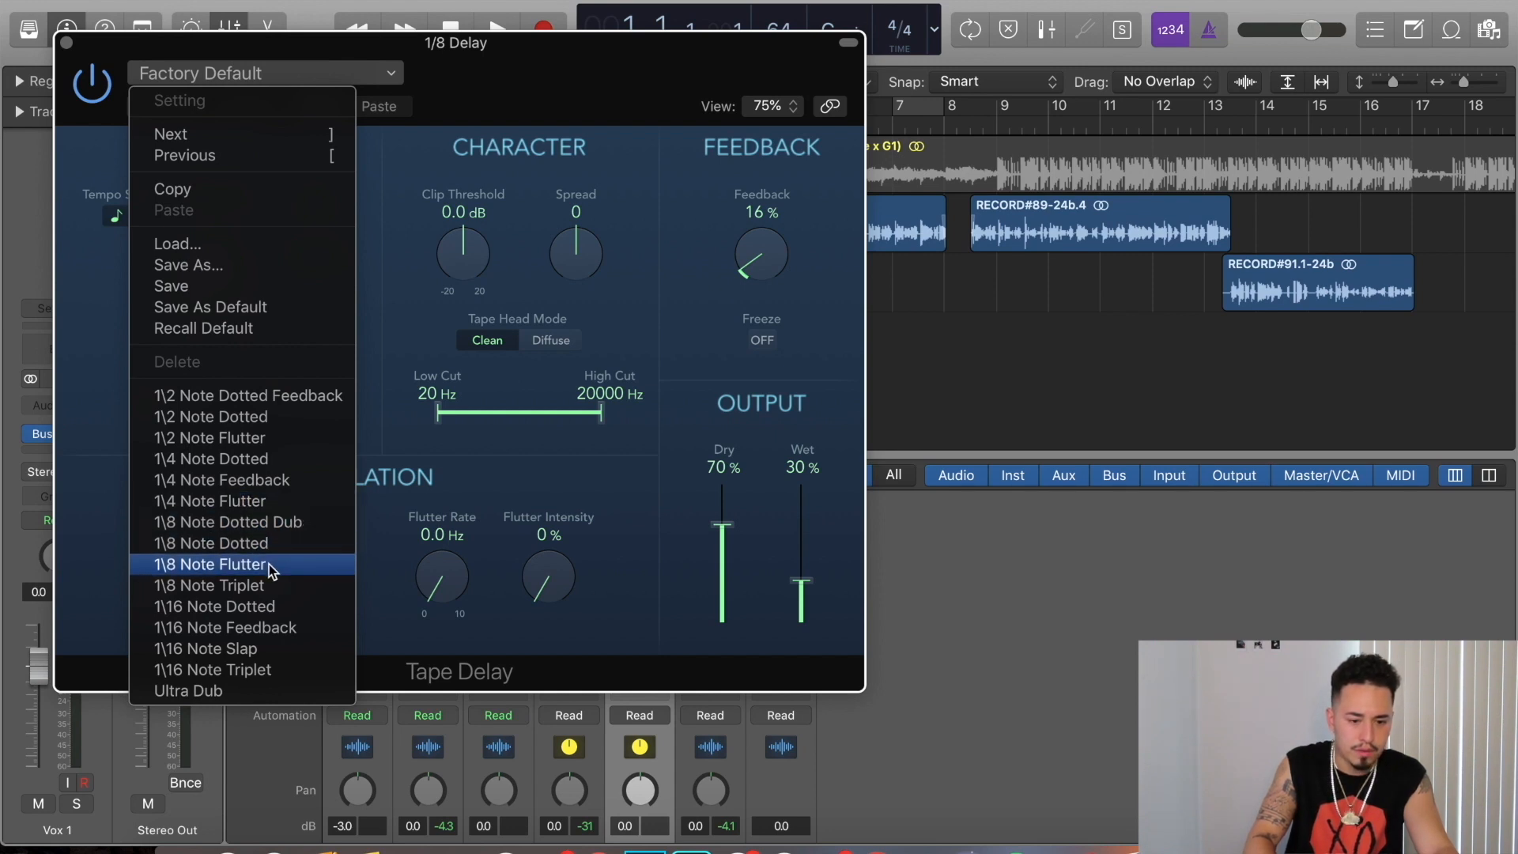
{"action": "left_click", "coordinate": [237, 564]}
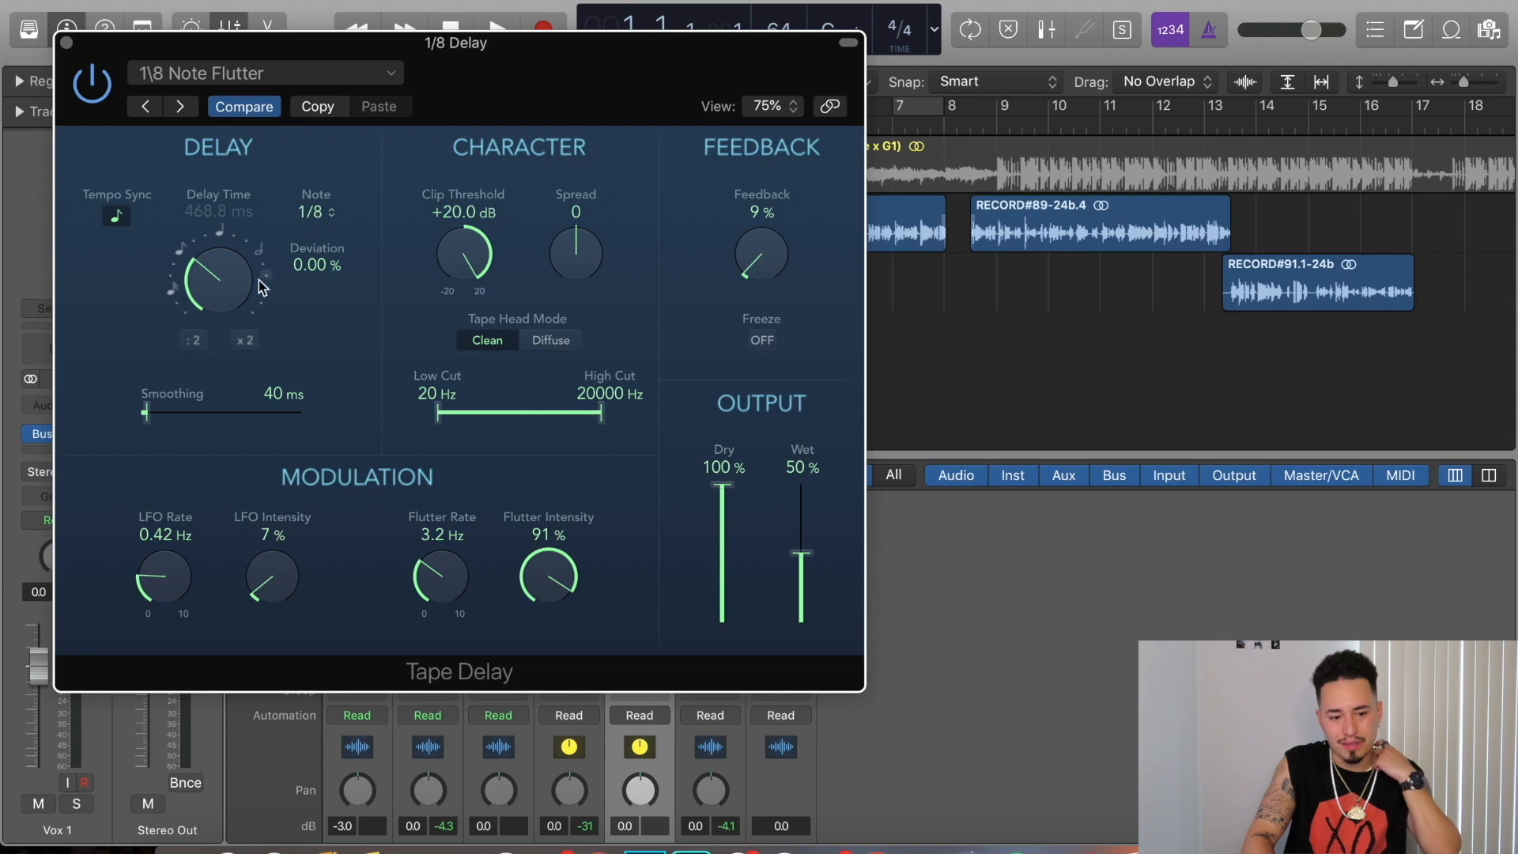
{"action": "left_click_drag", "start_coordinate": [145, 411], "coordinate": [195, 415]}
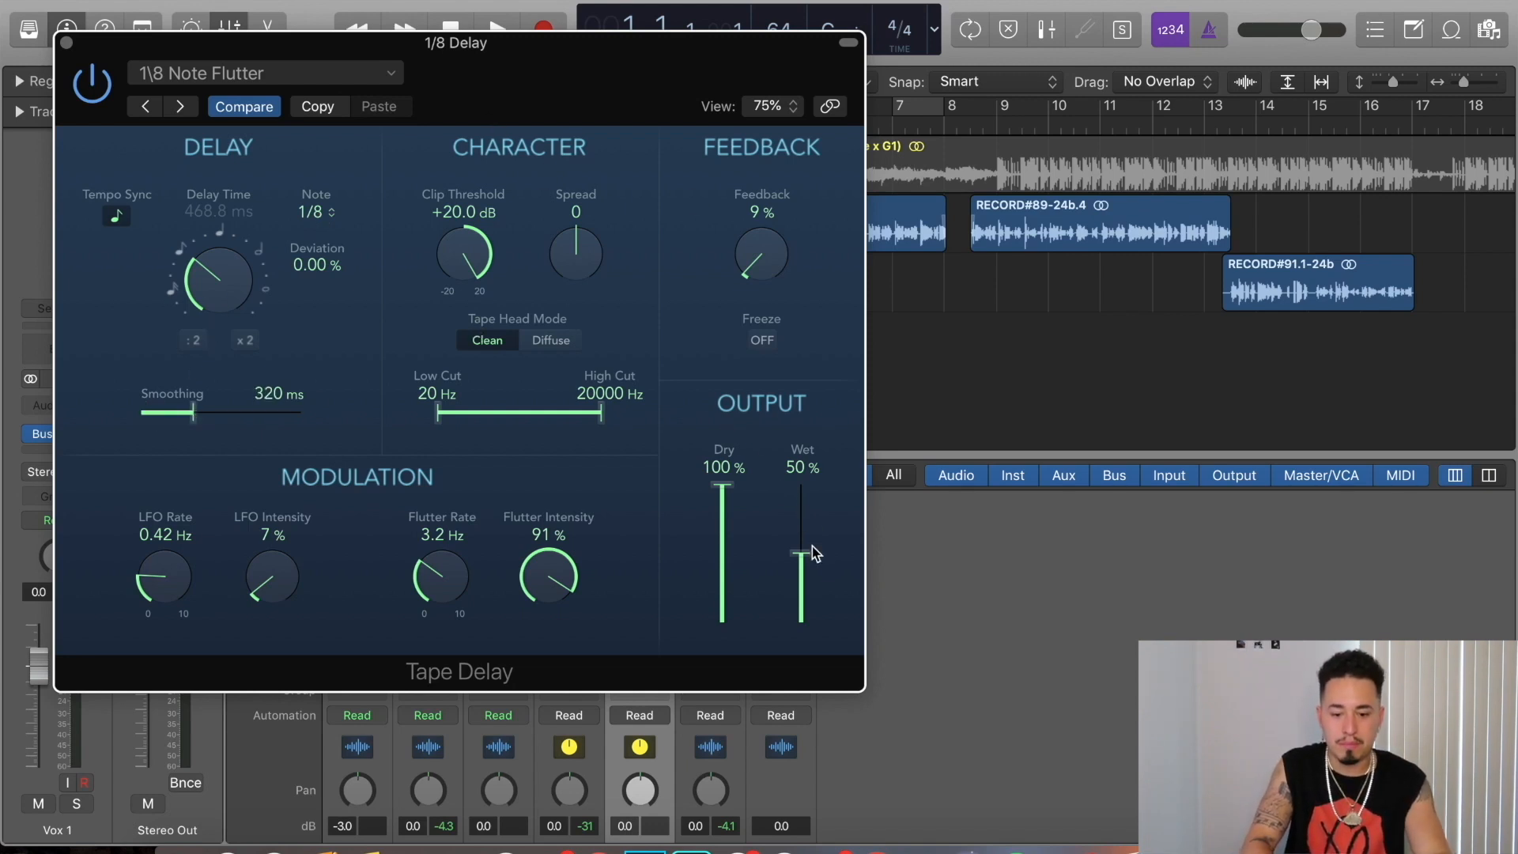
{"action": "left_click_drag", "start_coordinate": [814, 552], "coordinate": [814, 515]}
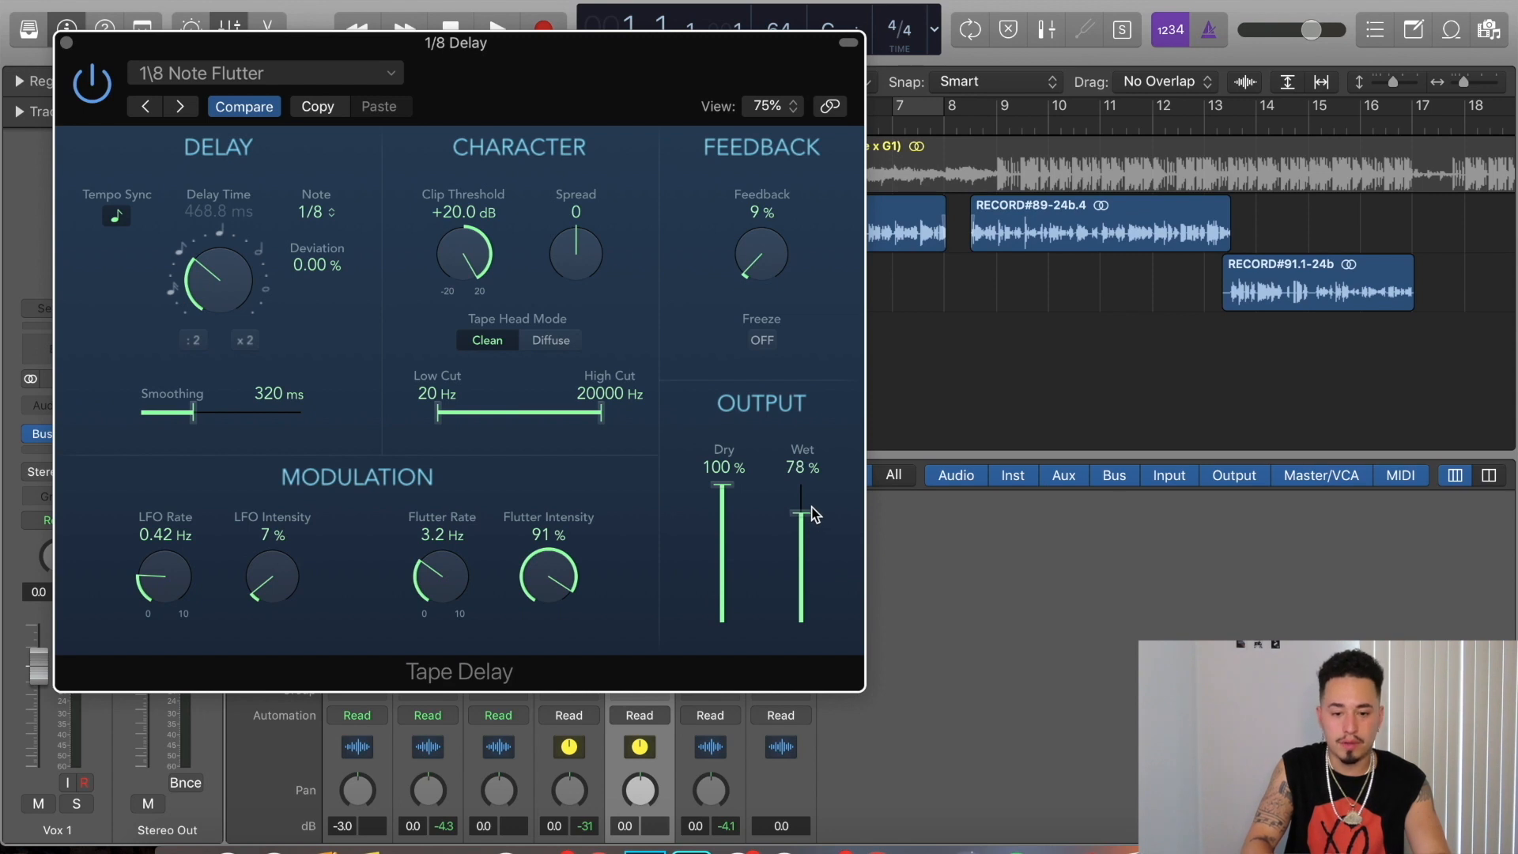
Set the Tape Delay's feedback to 39%, and move the plug-in window clear of the Vox 1 channel strip
{"action": "left_click_drag", "start_coordinate": [773, 259], "coordinate": [779, 181]}
{"action": "left_click_drag", "start_coordinate": [584, 81], "coordinate": [746, 88]}
{"action": "left_click_drag", "start_coordinate": [924, 261], "coordinate": [923, 294]}
{"action": "left_click_drag", "start_coordinate": [615, 58], "coordinate": [1071, 80]}
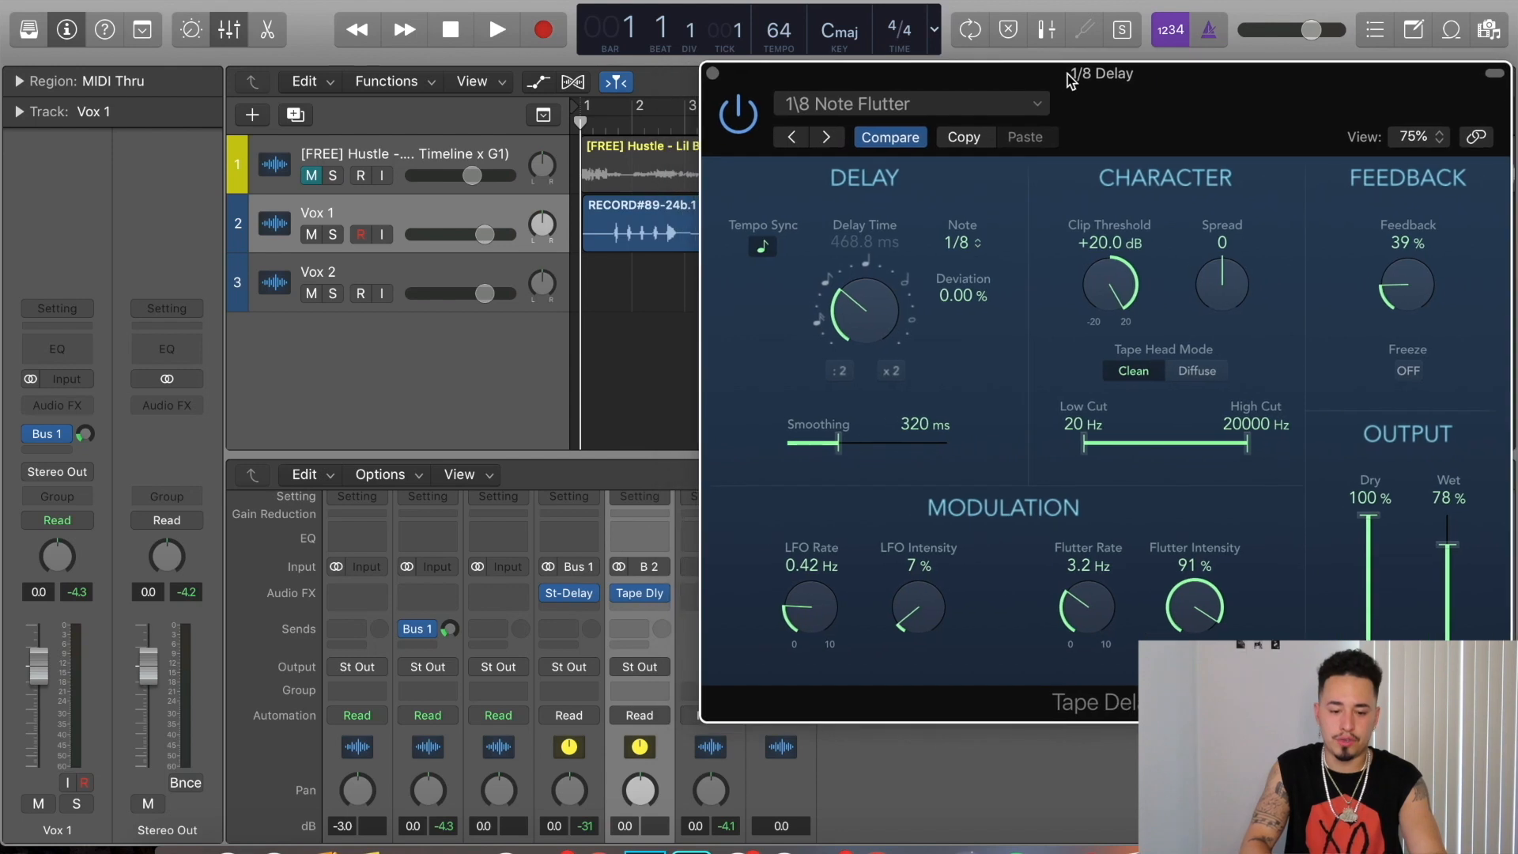
Add a Bus 2 send to the Vox 1 channel feeding the 1/8 Delay, and set its level to about -22.5 dB
{"action": "scroll", "coordinate": [463, 629], "scroll_direction": "down", "scroll_amount": 2}
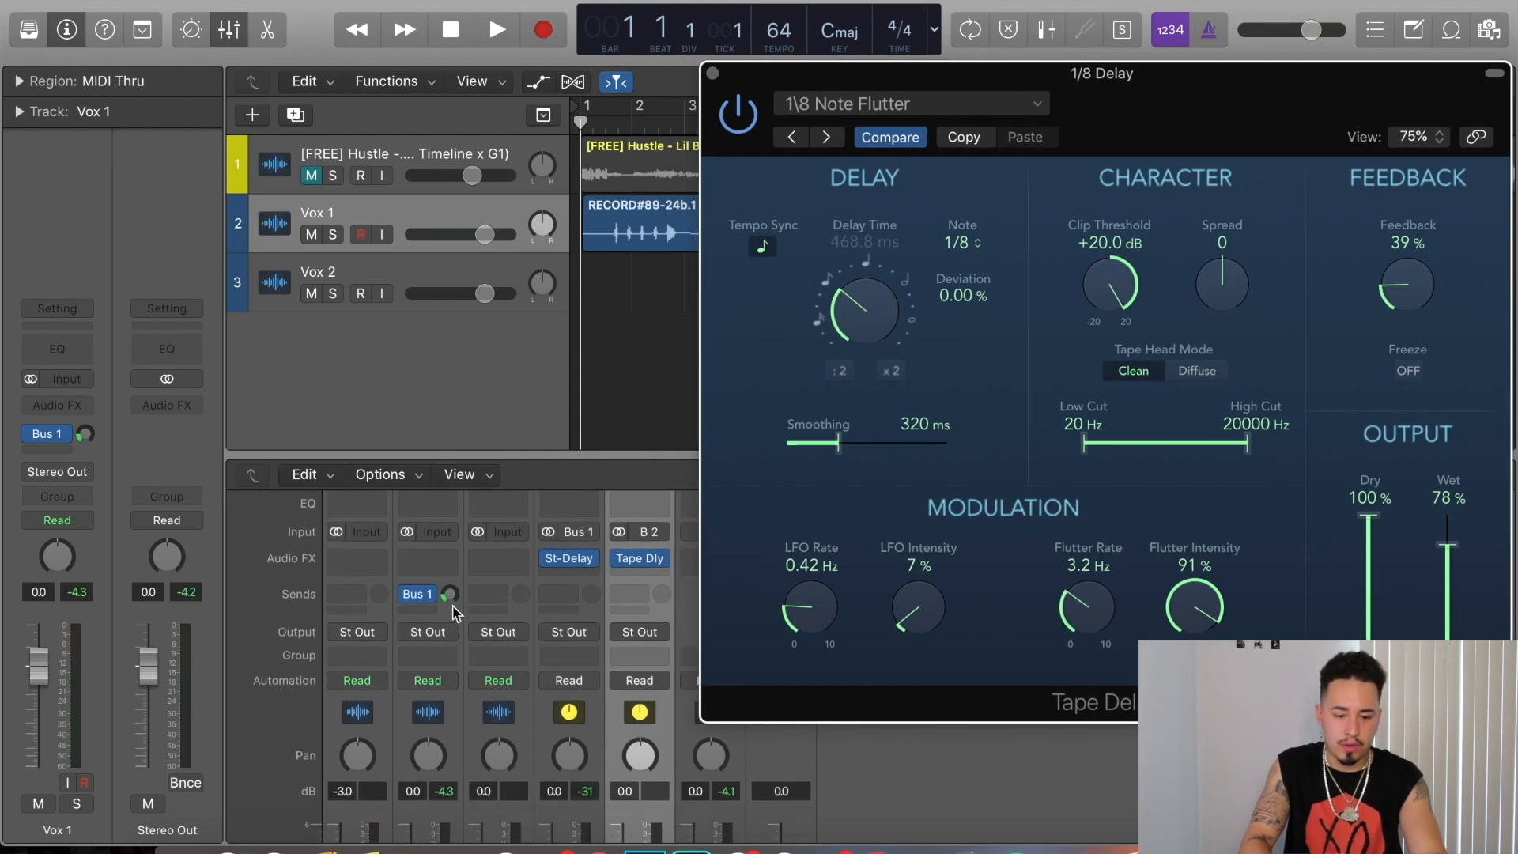
{"action": "scroll", "coordinate": [455, 613], "scroll_direction": "down", "scroll_amount": 2}
{"action": "left_click", "coordinate": [417, 553]}
{"action": "mouse_move", "coordinate": [439, 664]}
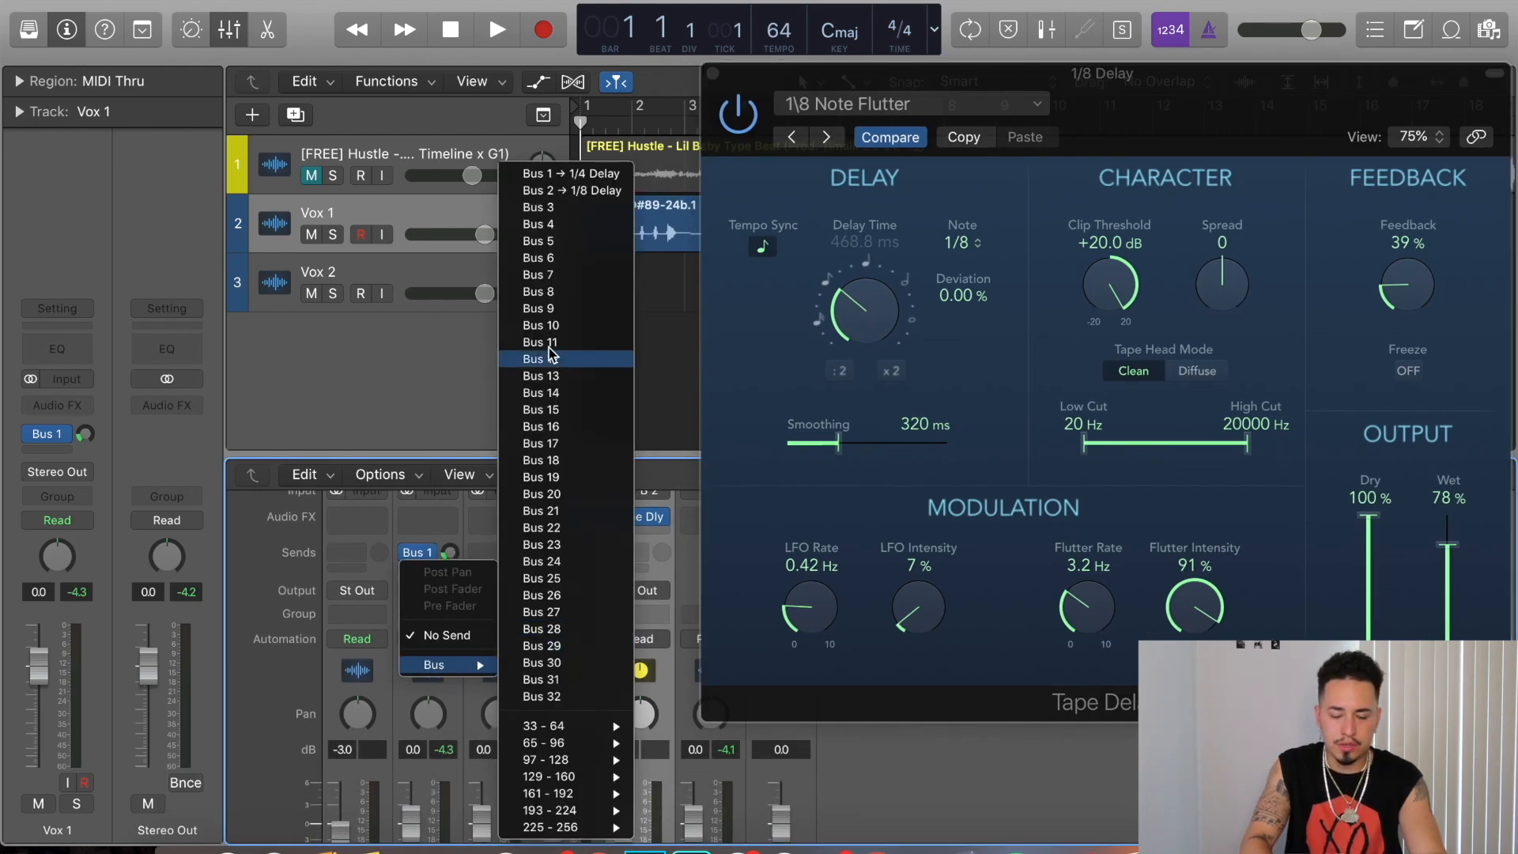
{"action": "left_click", "coordinate": [572, 190]}
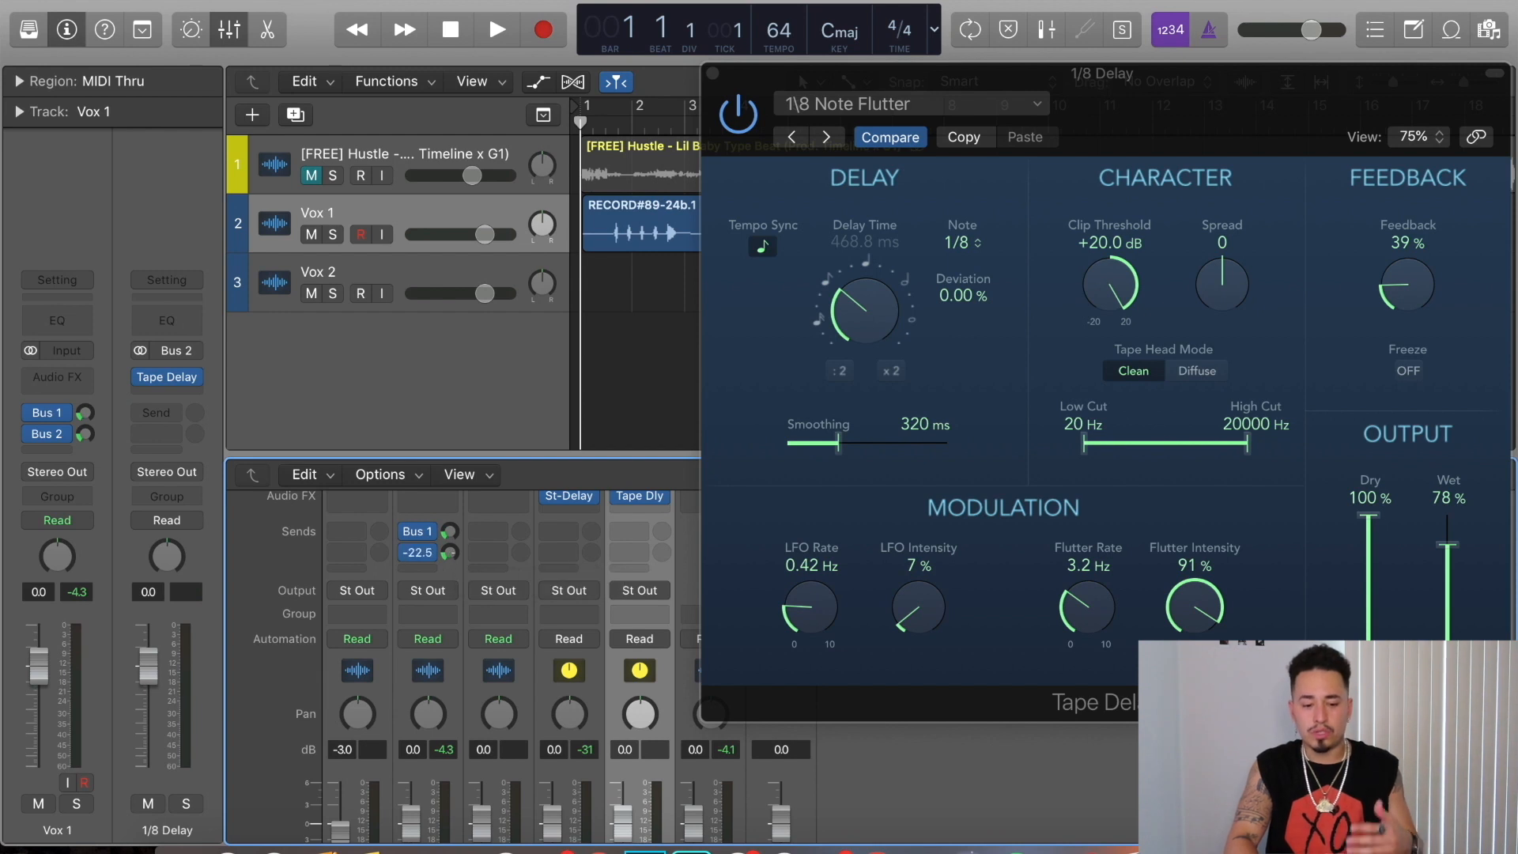
{"action": "left_click_drag", "start_coordinate": [455, 558], "coordinate": [457, 553]}
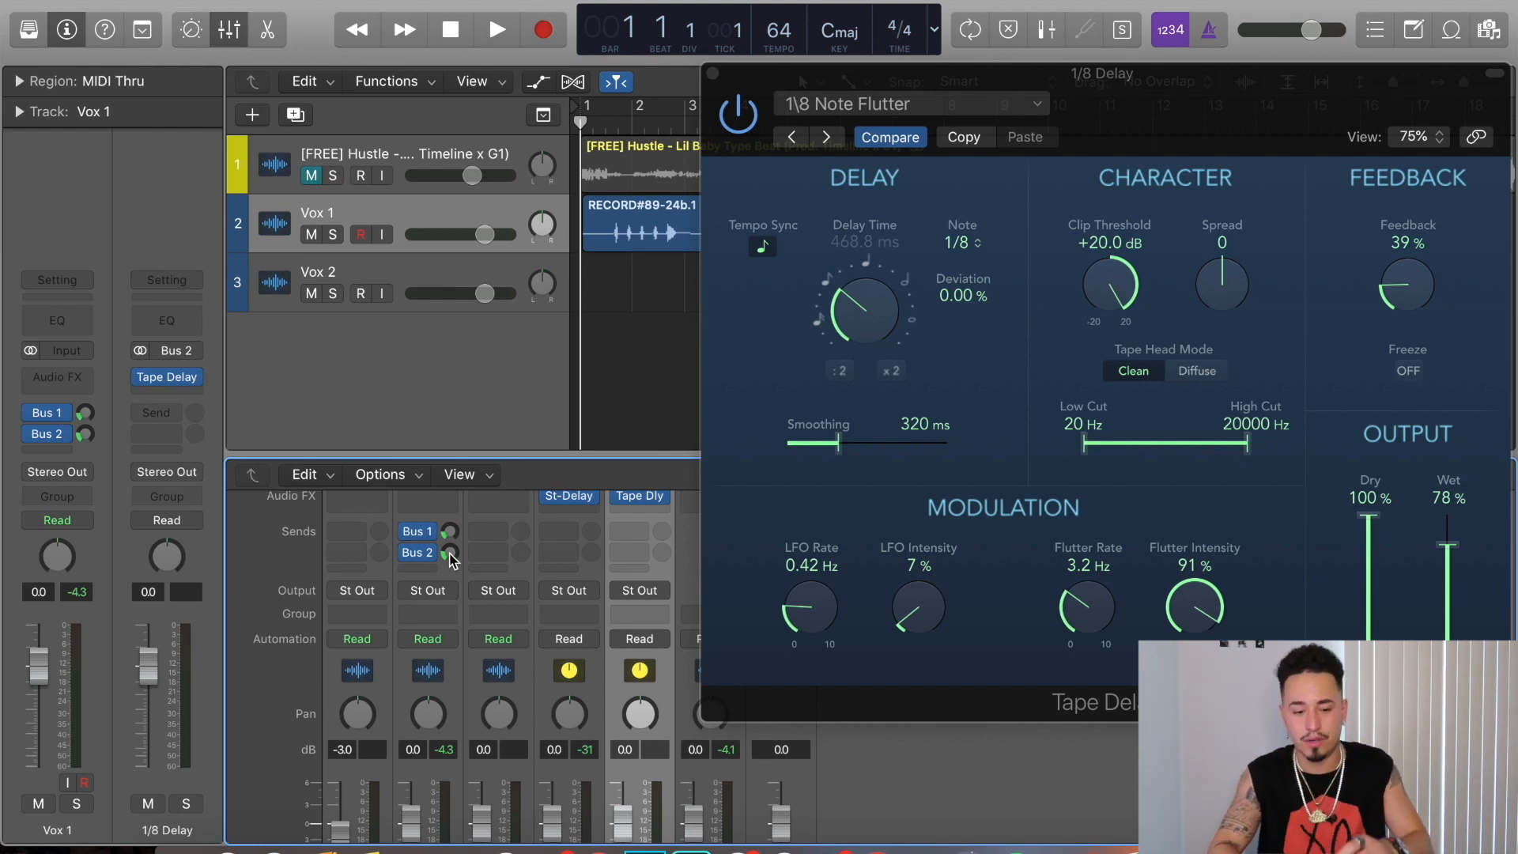
Play the project and set the Tape Delay's wet output to 98% and feedback to 53%
{"action": "key", "text": "space"}
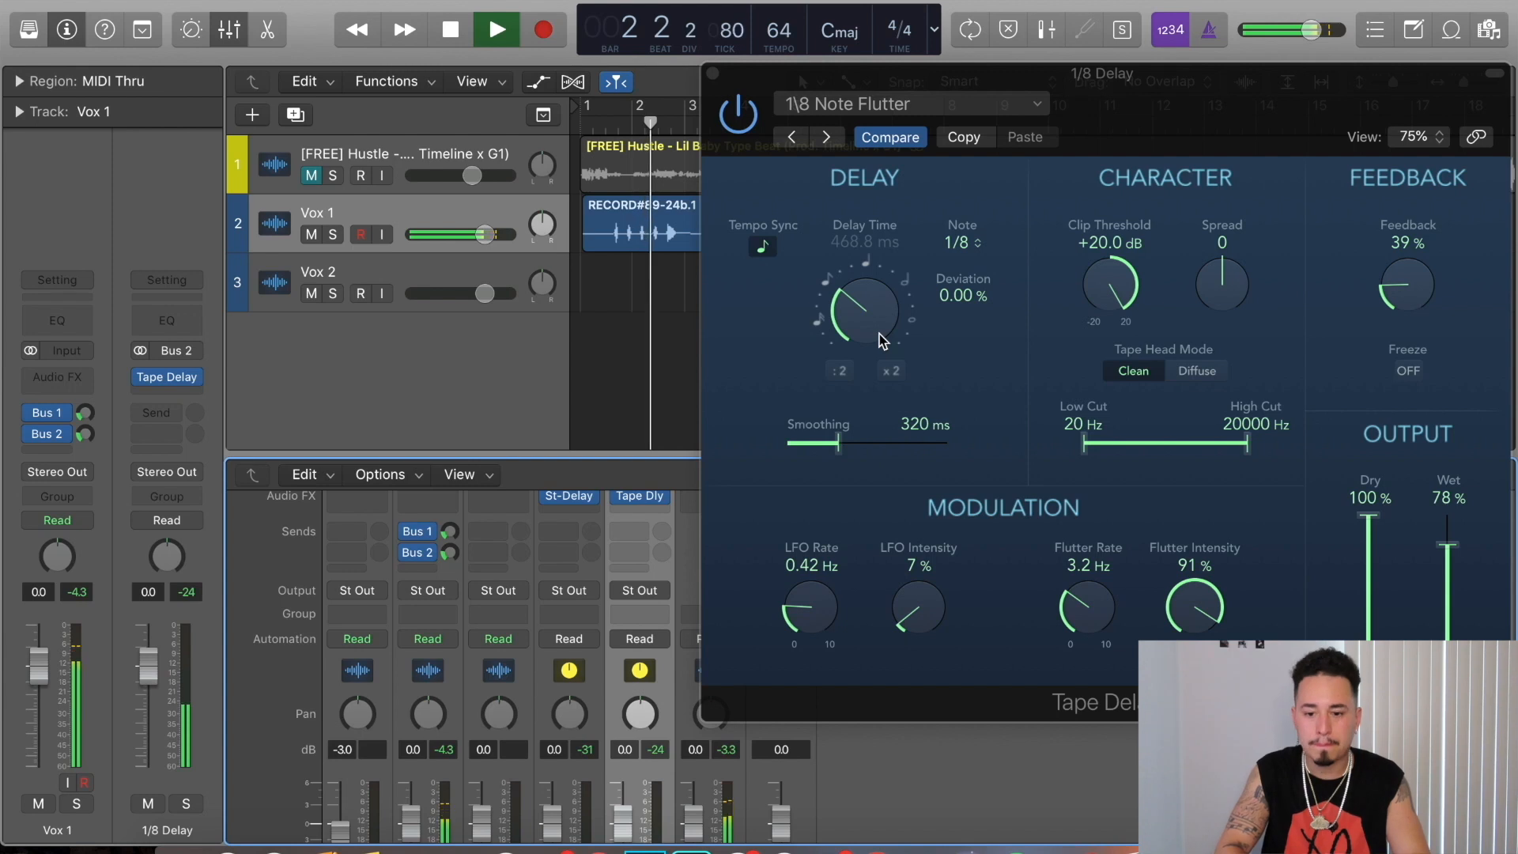
{"action": "left_click_drag", "start_coordinate": [1448, 544], "coordinate": [1453, 512]}
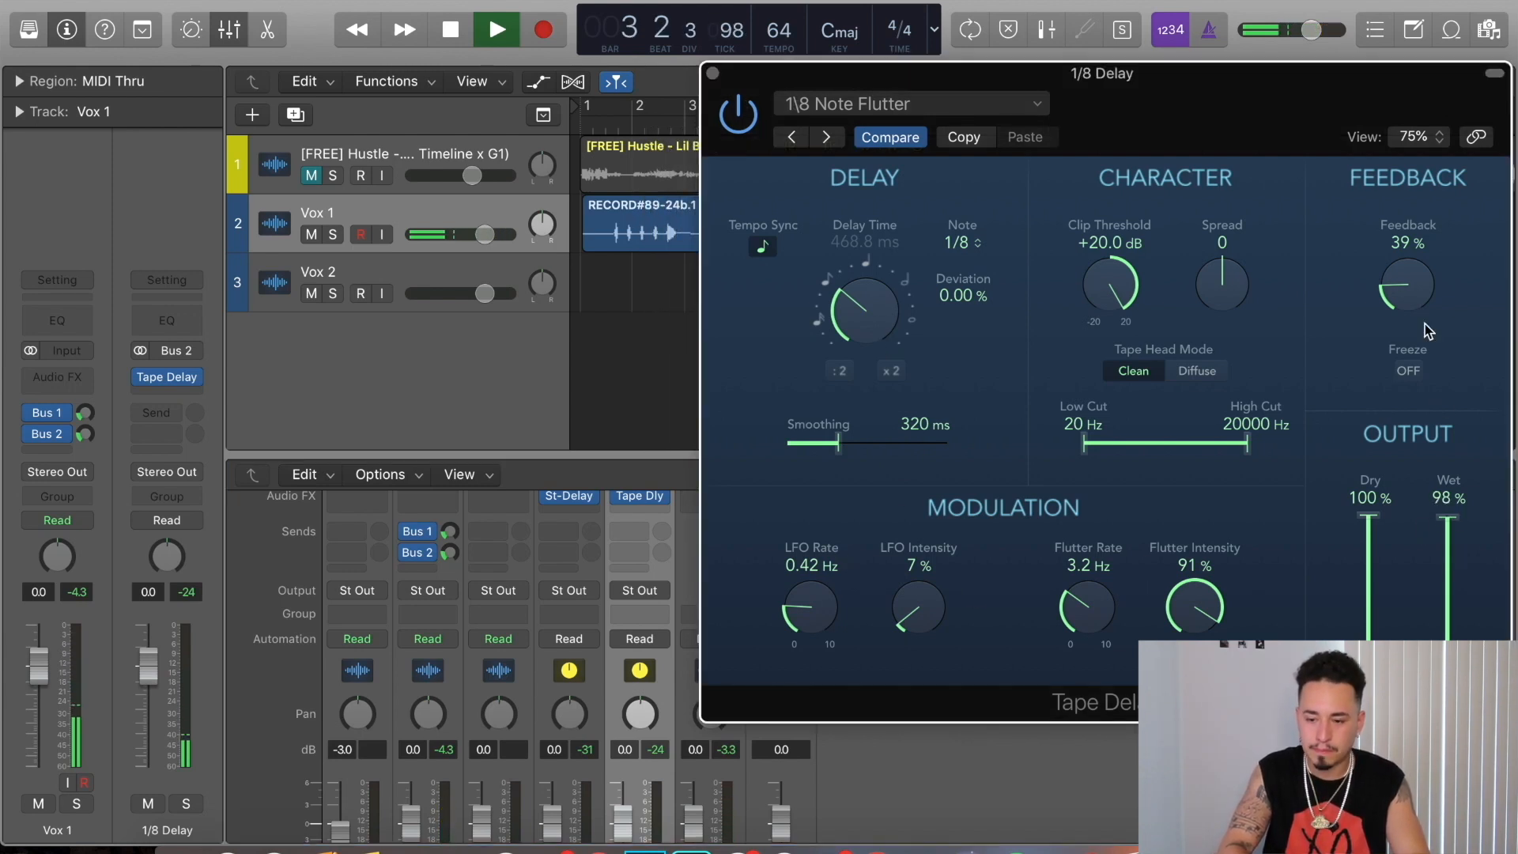
{"action": "mouse_move", "coordinate": [1418, 296]}
{"action": "left_mouse_down"}
{"action": "mouse_move", "coordinate": [1429, 230]}
{"action": "mouse_move", "coordinate": [1423, 272]}
{"action": "left_mouse_up"}
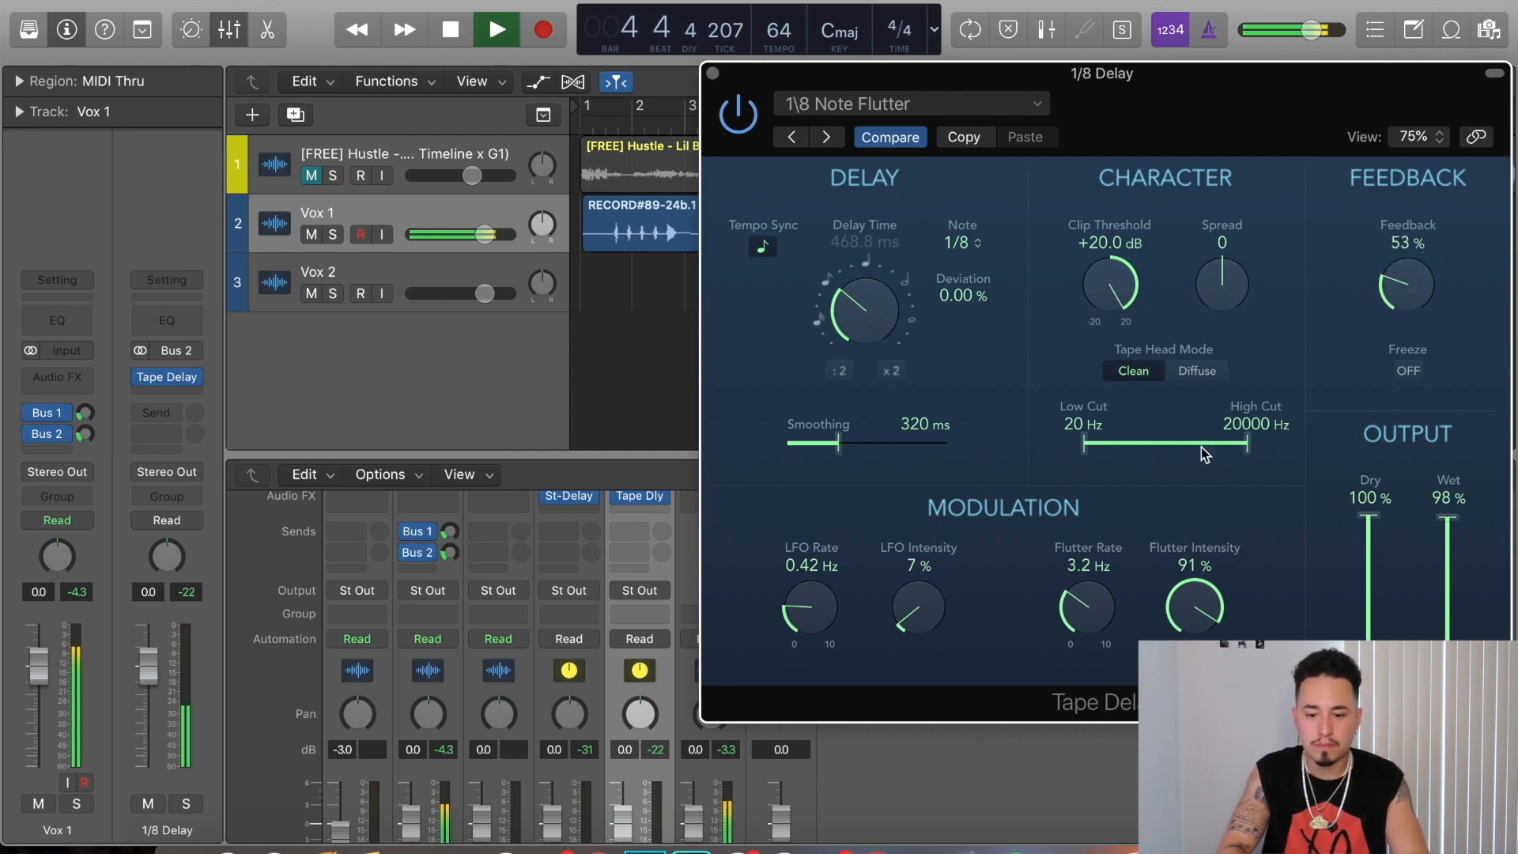
Set the Tape Delay's low cut to 650 Hz and smoothing to 120 ms, finishing with playback stopped
{"action": "left_click_drag", "start_coordinate": [1095, 455], "coordinate": [1171, 458]}
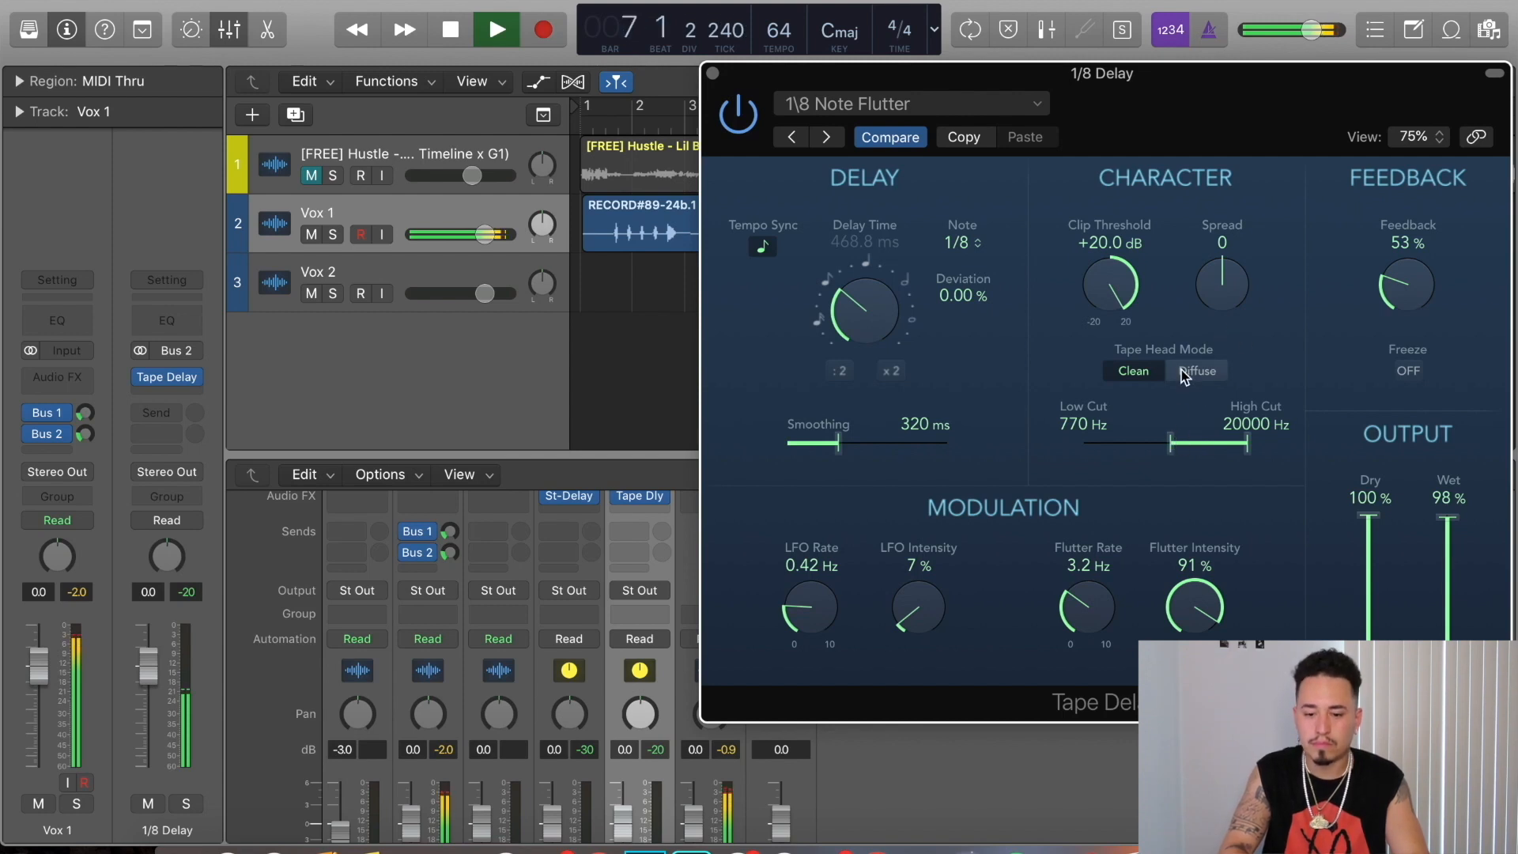
{"action": "left_click_drag", "start_coordinate": [1175, 440], "coordinate": [1165, 445]}
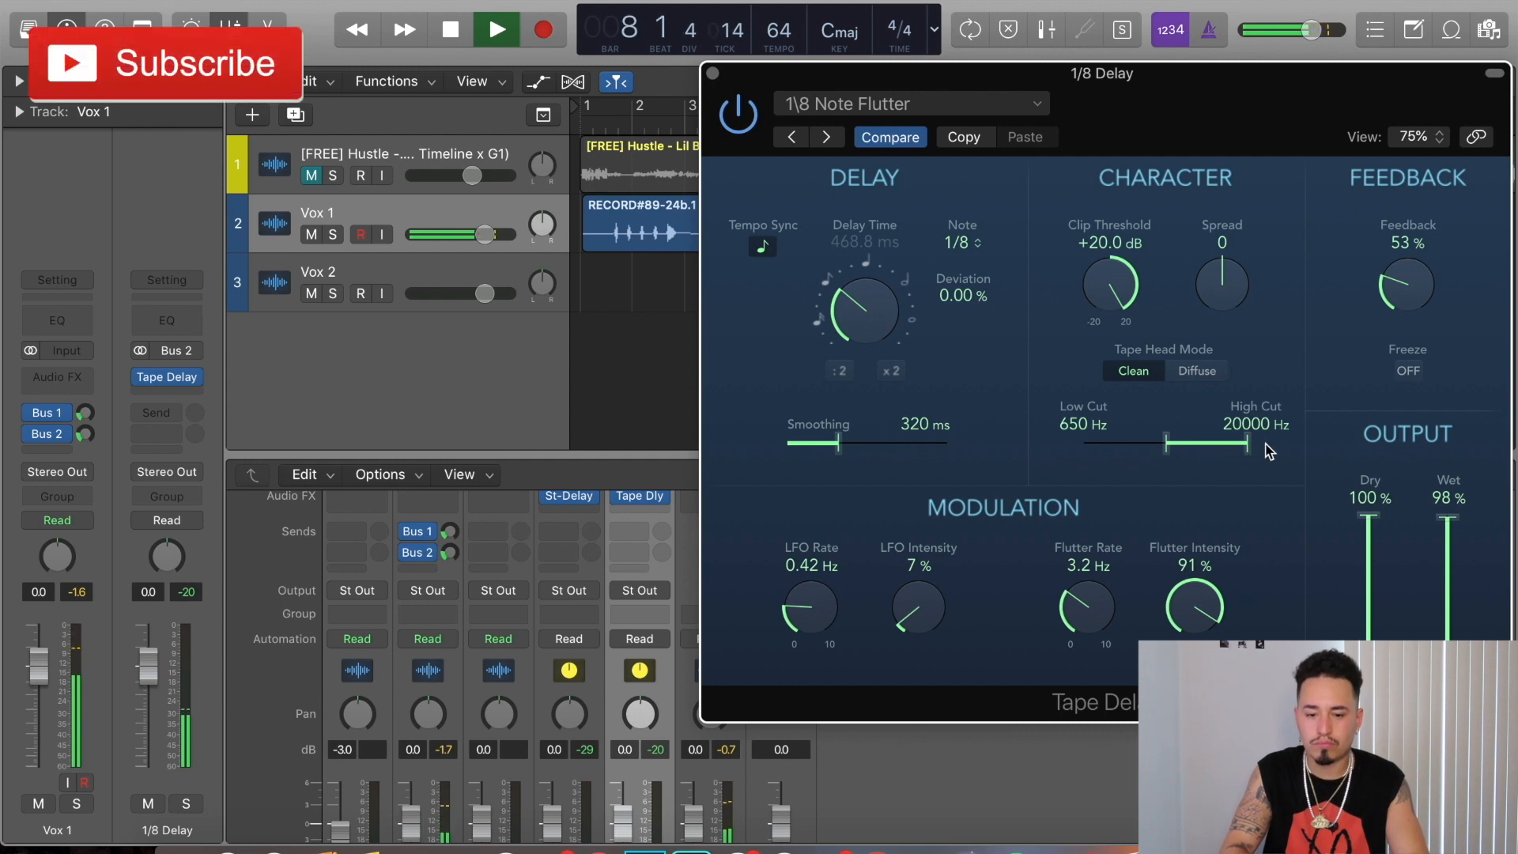
{"action": "left_click_drag", "start_coordinate": [838, 445], "coordinate": [805, 451]}
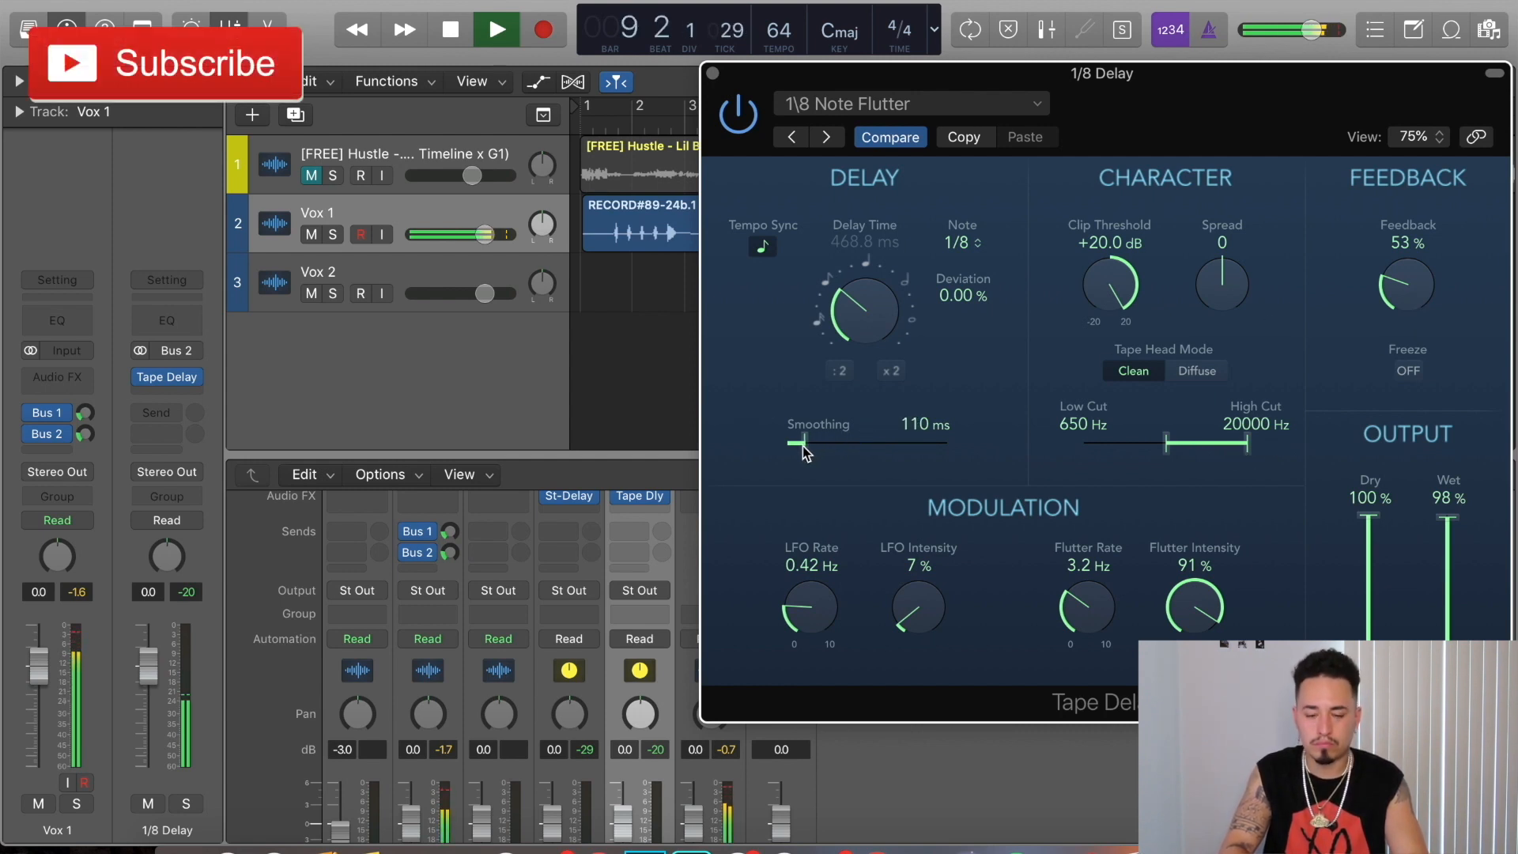
{"action": "left_click_drag", "start_coordinate": [803, 446], "coordinate": [807, 450]}
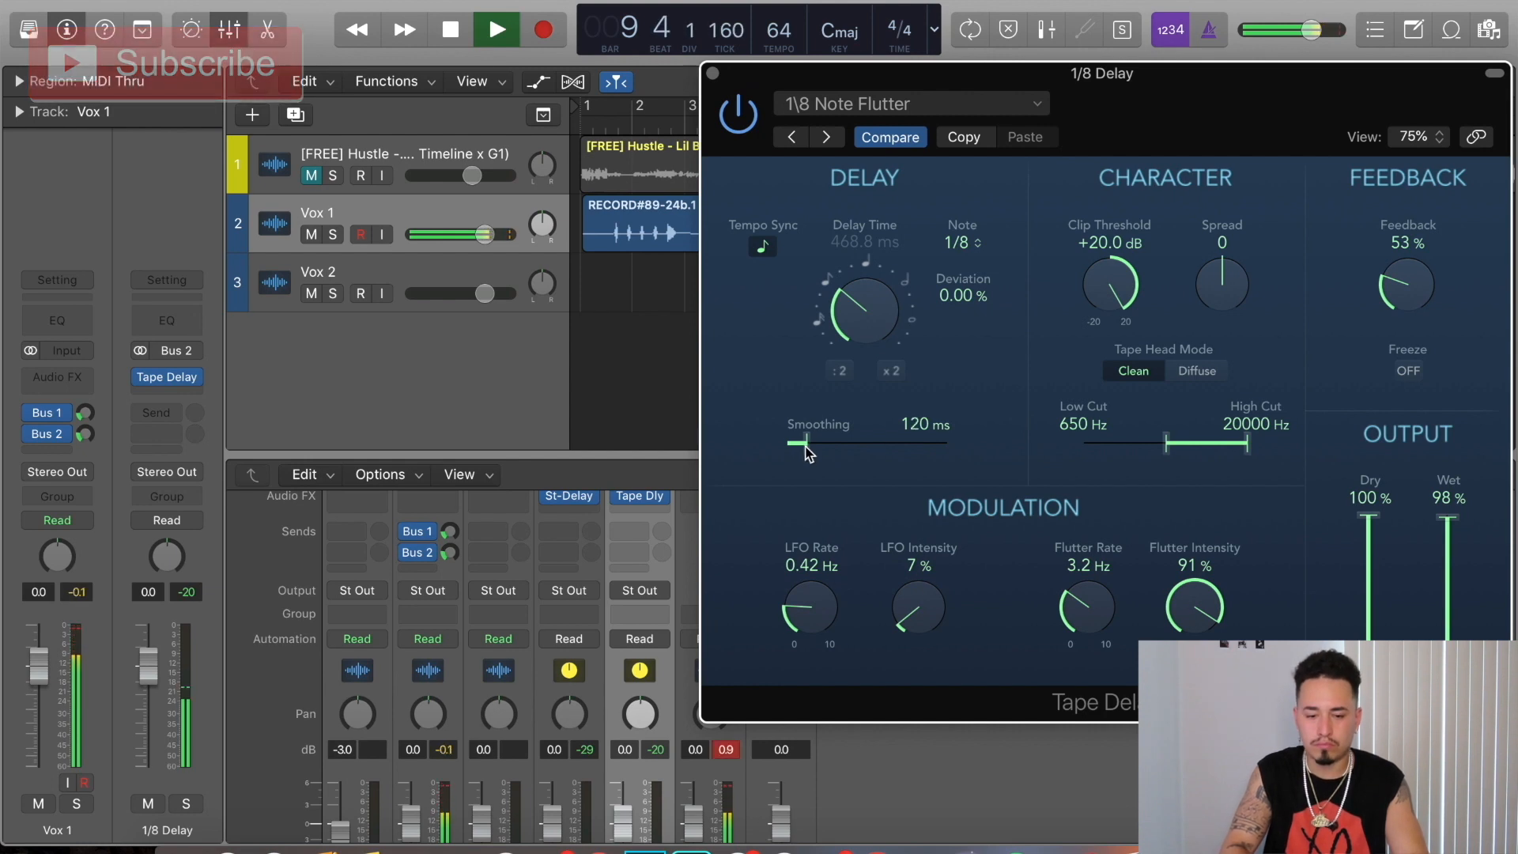
{"action": "key", "text": "space"}
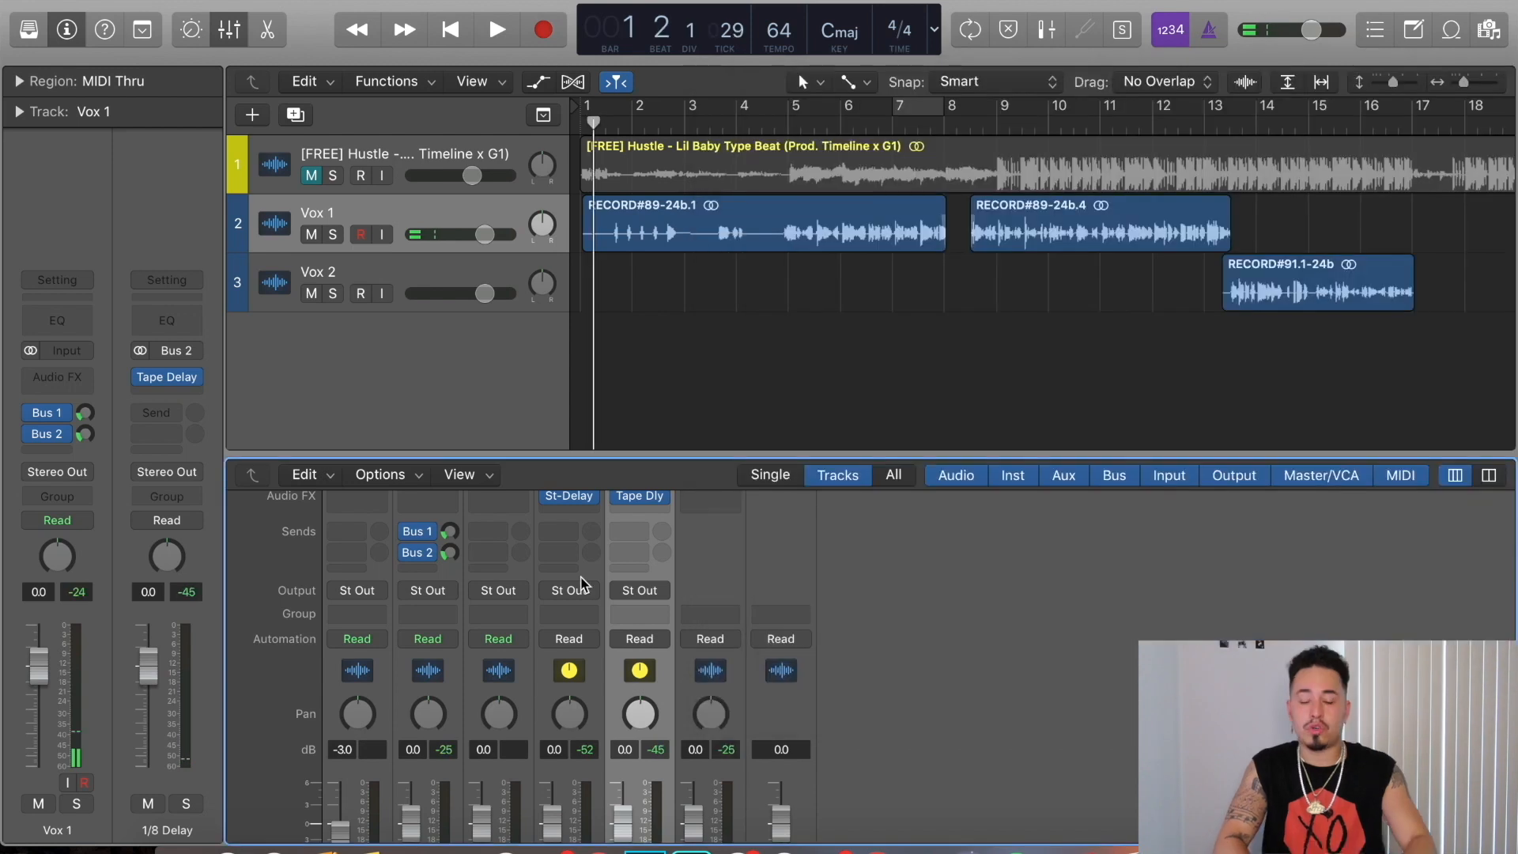
Set the Vox 1 channel's Bus 2 send level to about -26.5 dB while listening to playback
{"action": "scroll", "coordinate": [610, 572], "scroll_direction": "up", "scroll_amount": 1}
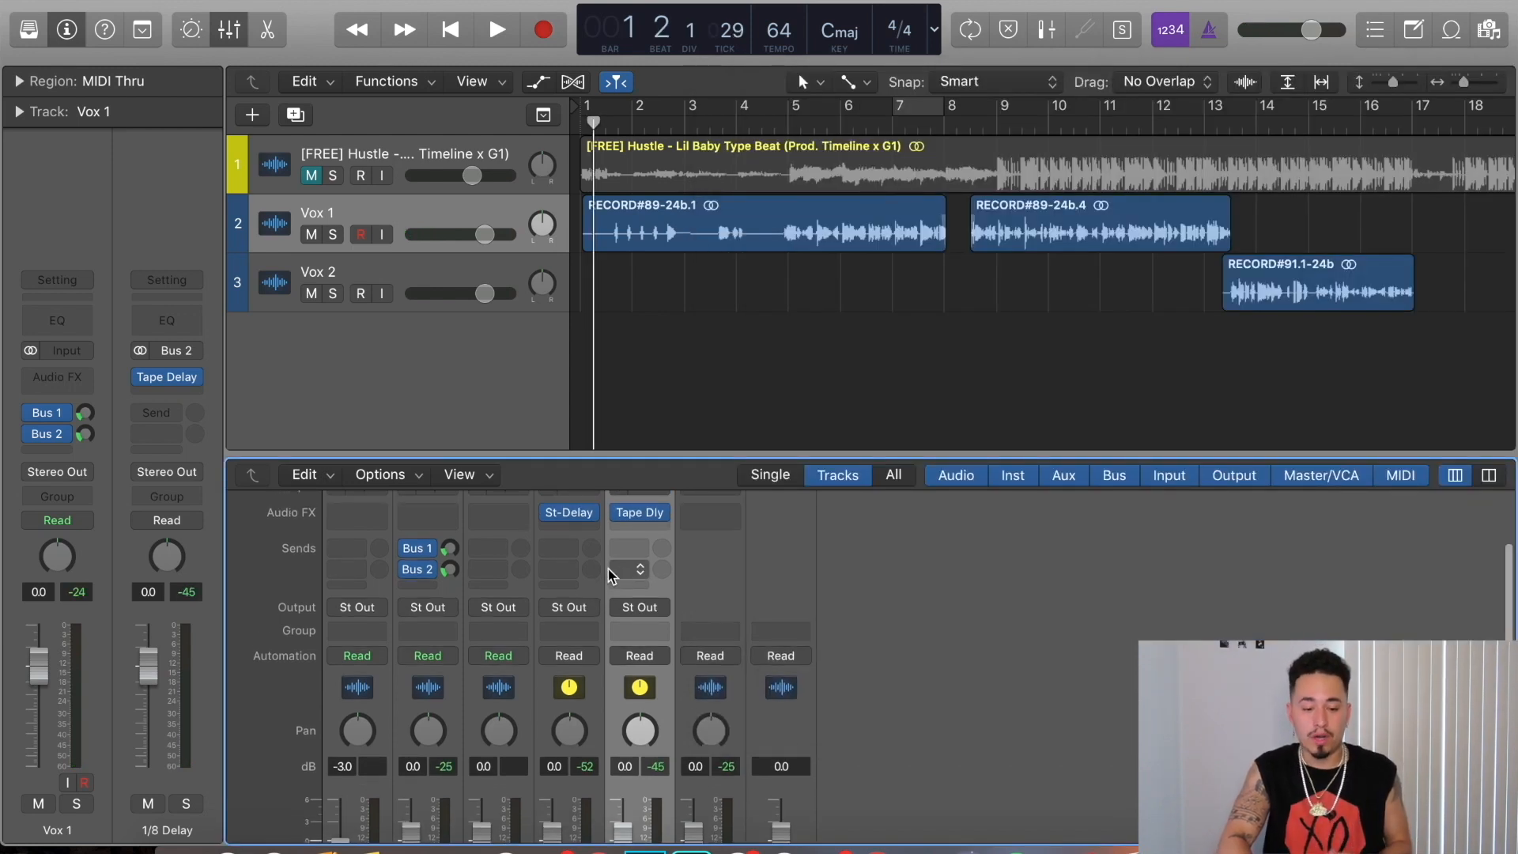
{"action": "key", "text": "space"}
{"action": "left_click", "coordinate": [450, 572]}
{"action": "left_click_drag", "start_coordinate": [454, 585], "coordinate": [454, 589]}
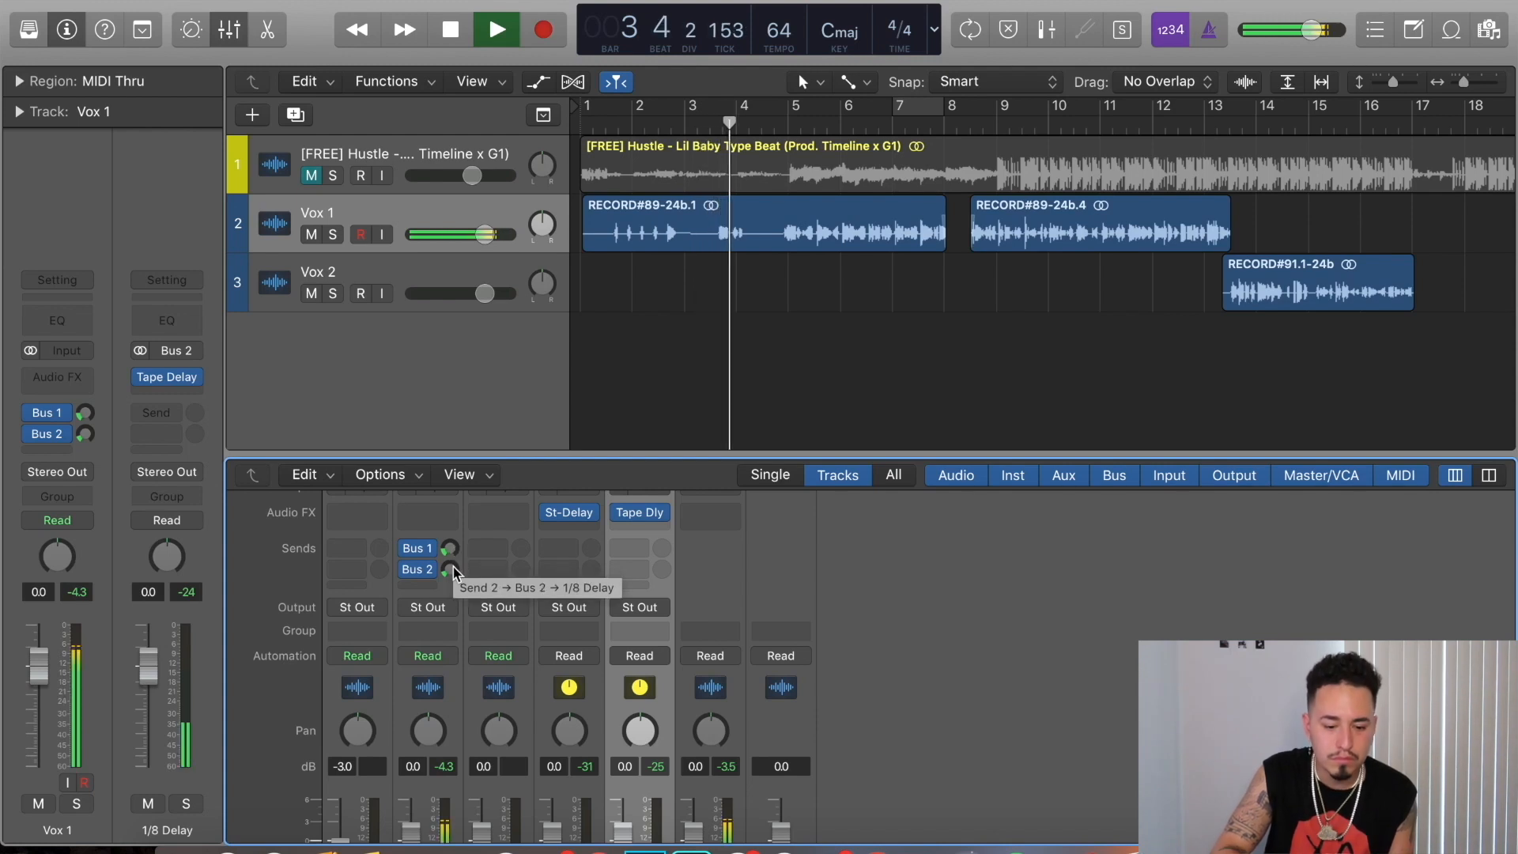
{"action": "left_click", "coordinate": [453, 569]}
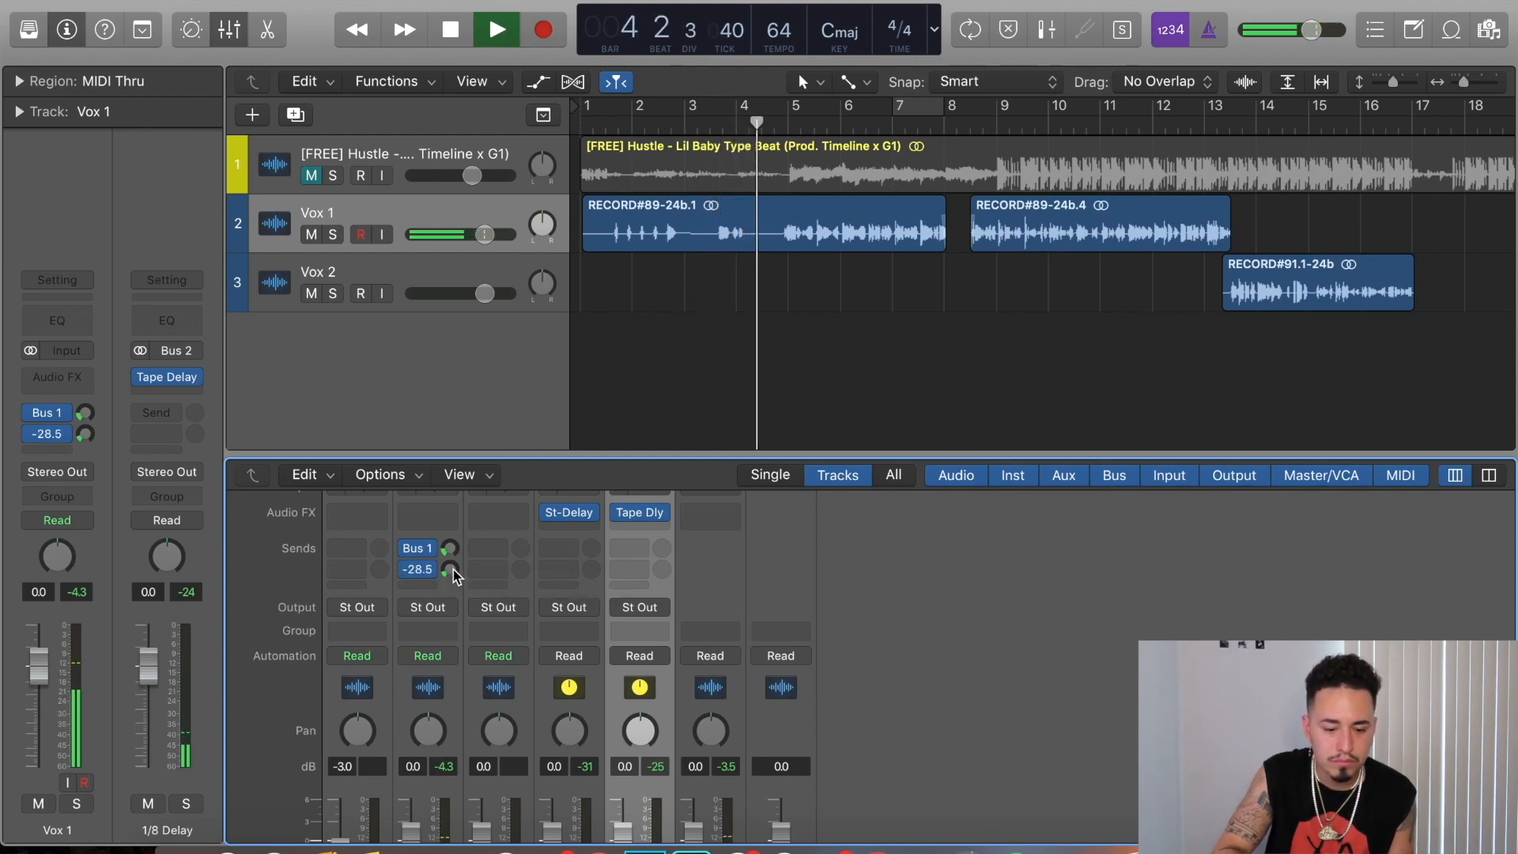
{"action": "mouse_move", "coordinate": [453, 569]}
{"action": "left_mouse_down"}
{"action": "mouse_move", "coordinate": [456, 553]}
{"action": "mouse_move", "coordinate": [453, 568]}
{"action": "left_mouse_up"}
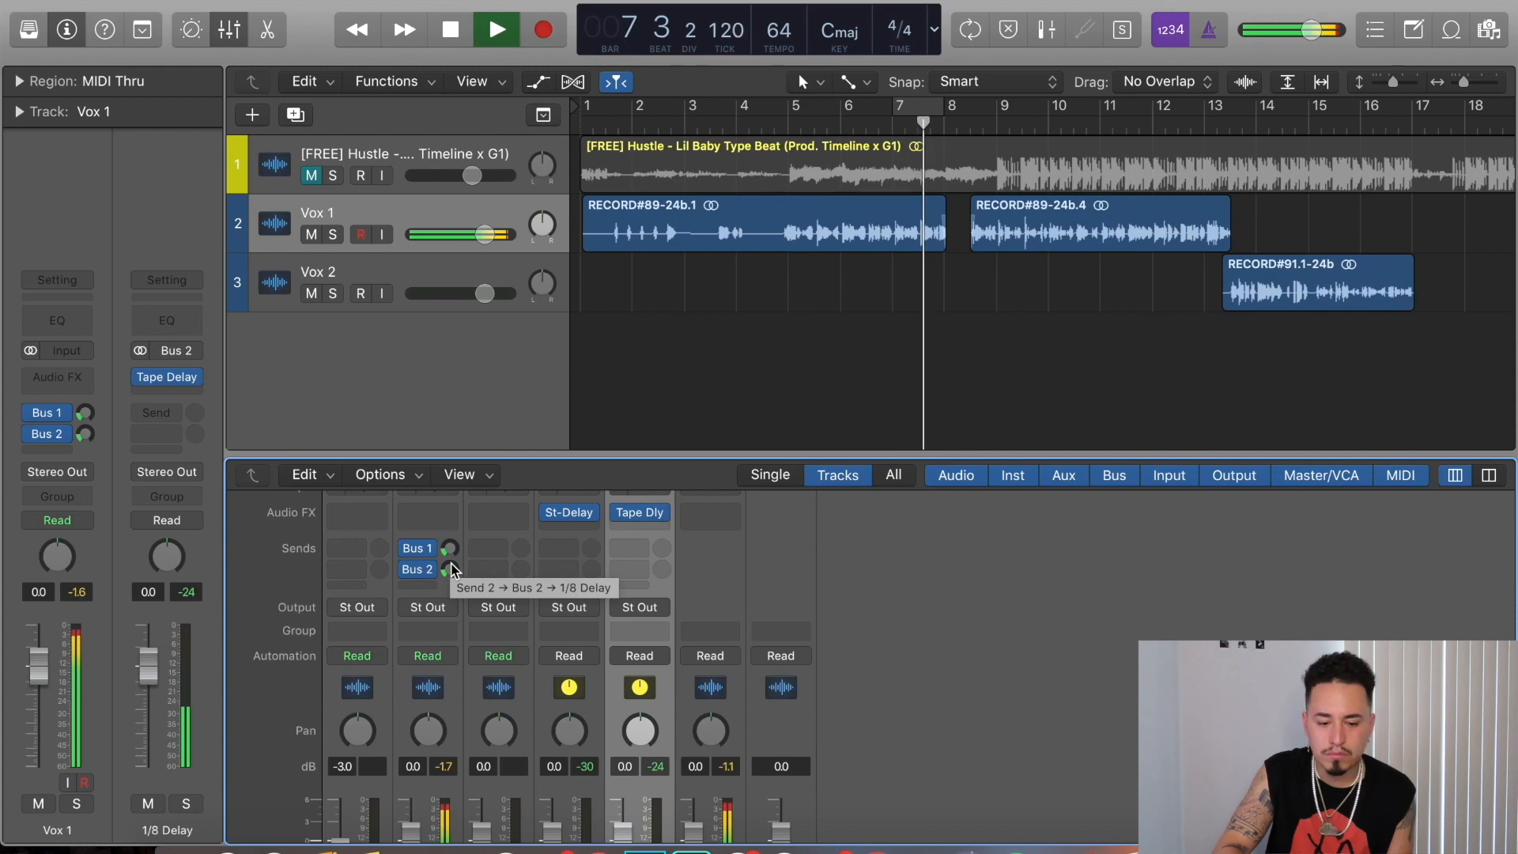
{"action": "left_click_drag", "start_coordinate": [451, 575], "coordinate": [454, 582]}
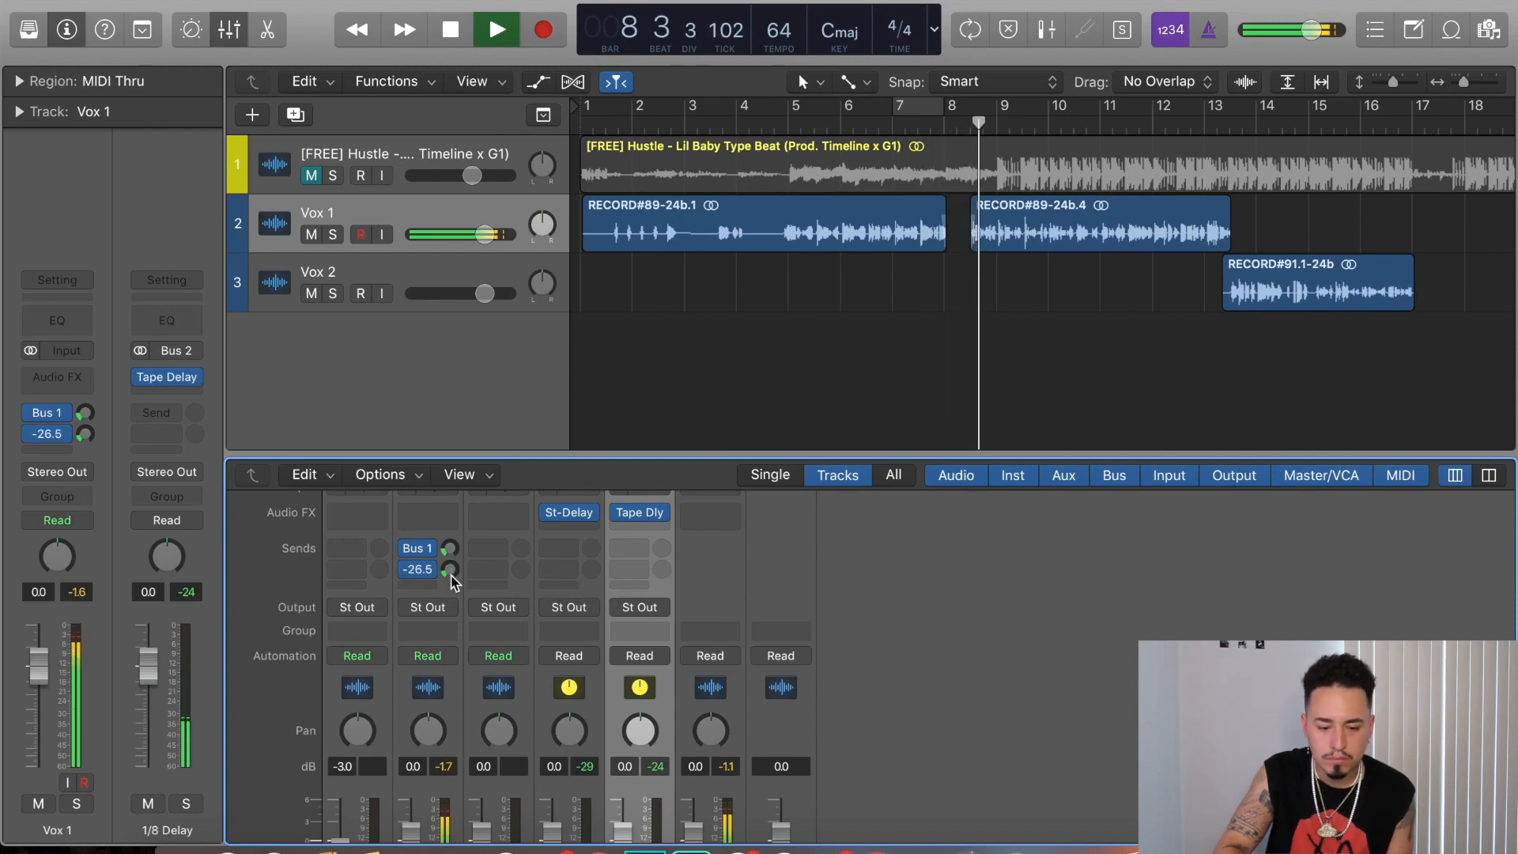
{"action": "key", "text": "space"}
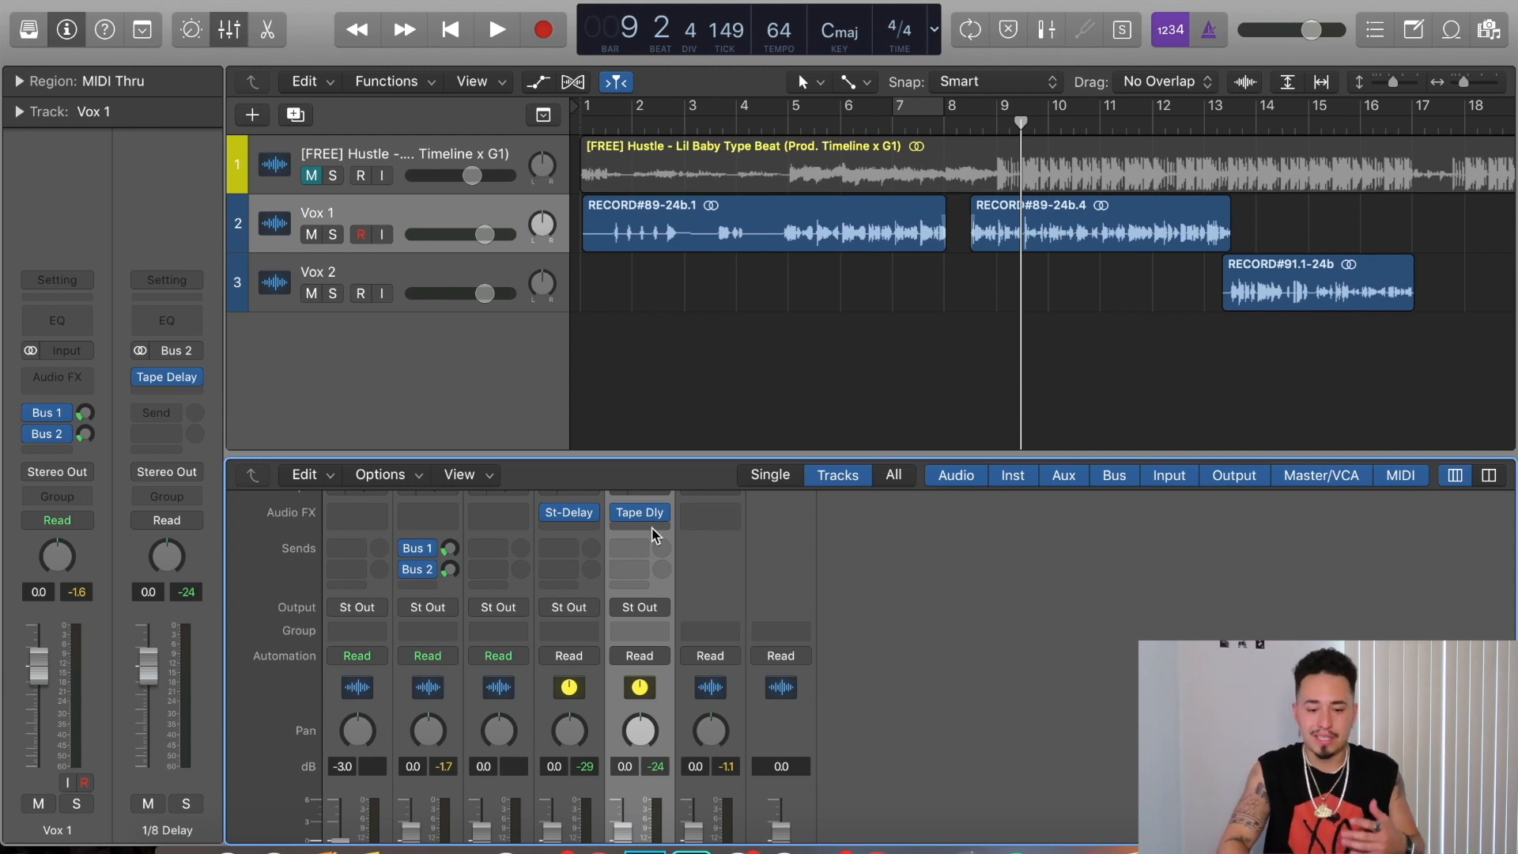
Insert a stereo Channel EQ after the Tape Delay on the 1/8 Delay channel, and play from the project start
{"action": "left_click", "coordinate": [645, 528]}
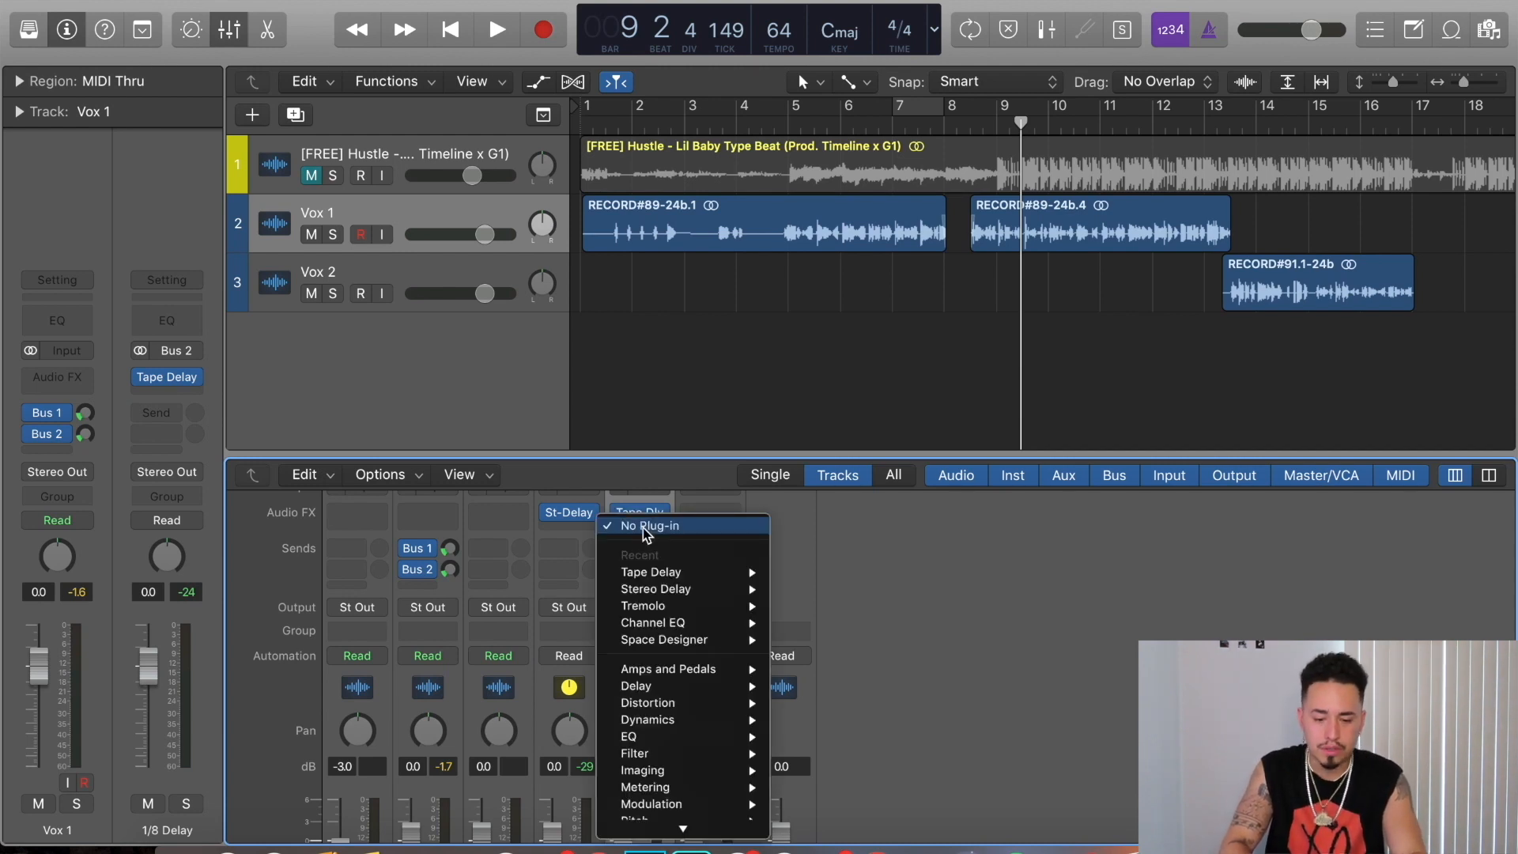
{"action": "mouse_move", "coordinate": [694, 625]}
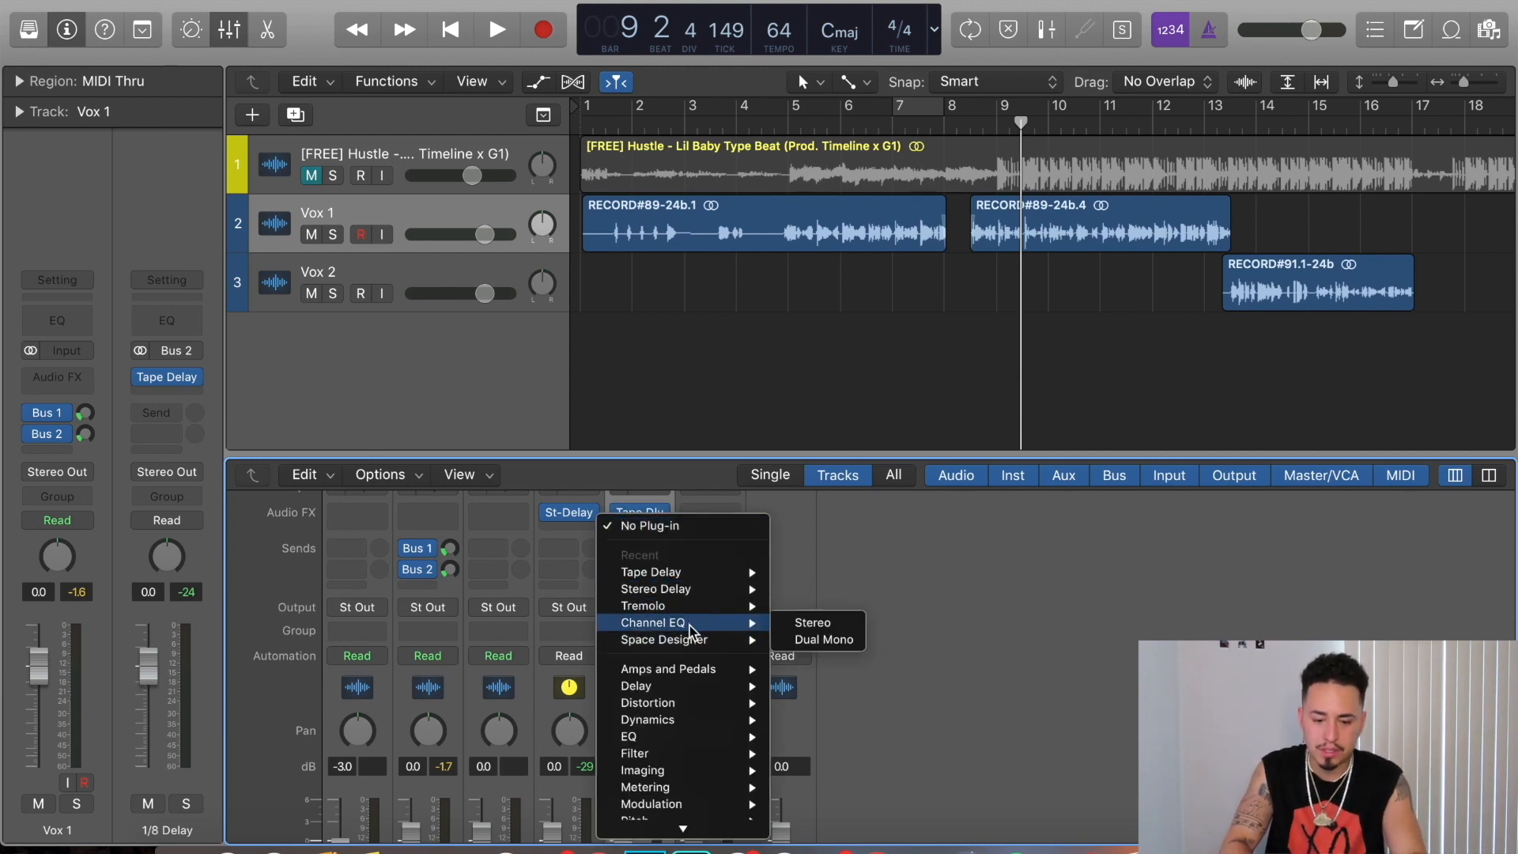
{"action": "left_click", "coordinate": [814, 625]}
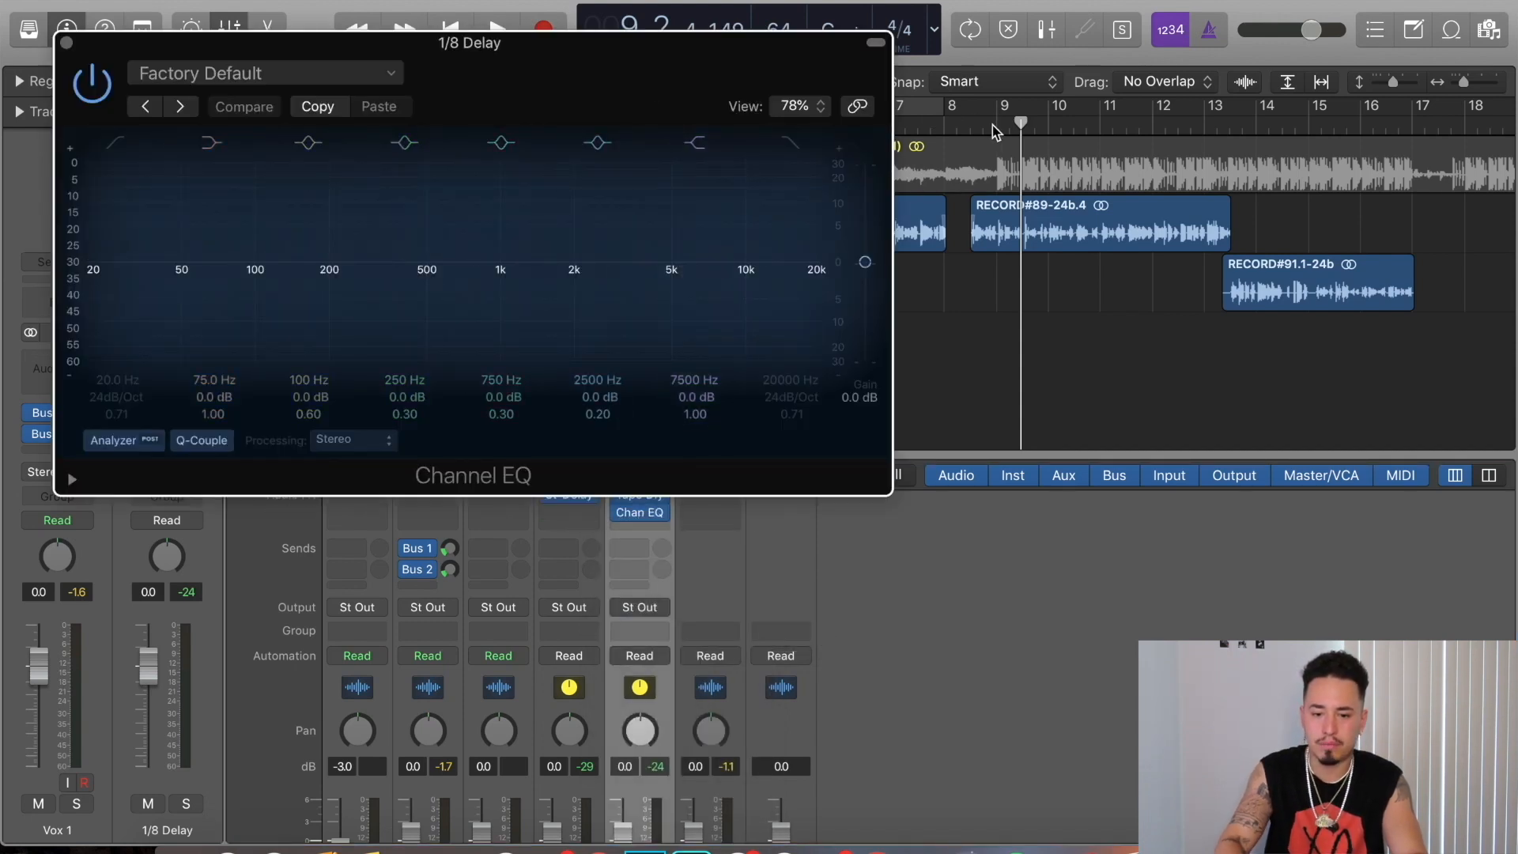
{"action": "key", "text": "Return"}
{"action": "key", "text": "space"}
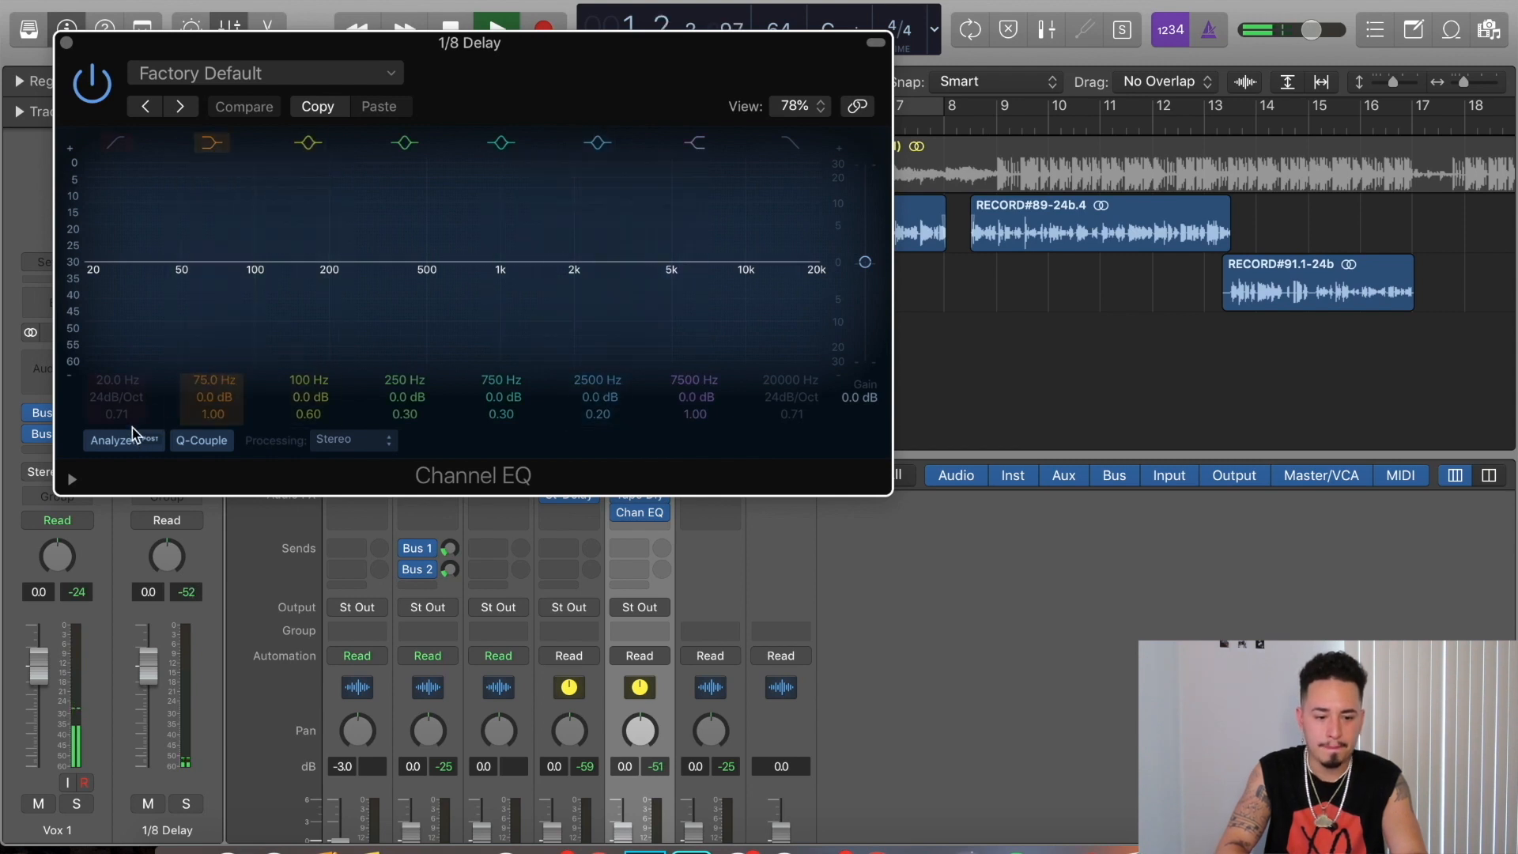
Shape the Channel EQ with the low cut enabled, a +5.5 dB boost at 1380 Hz with Q 0.46, and a 12800 Hz high cut
{"action": "left_click", "coordinate": [116, 143]}
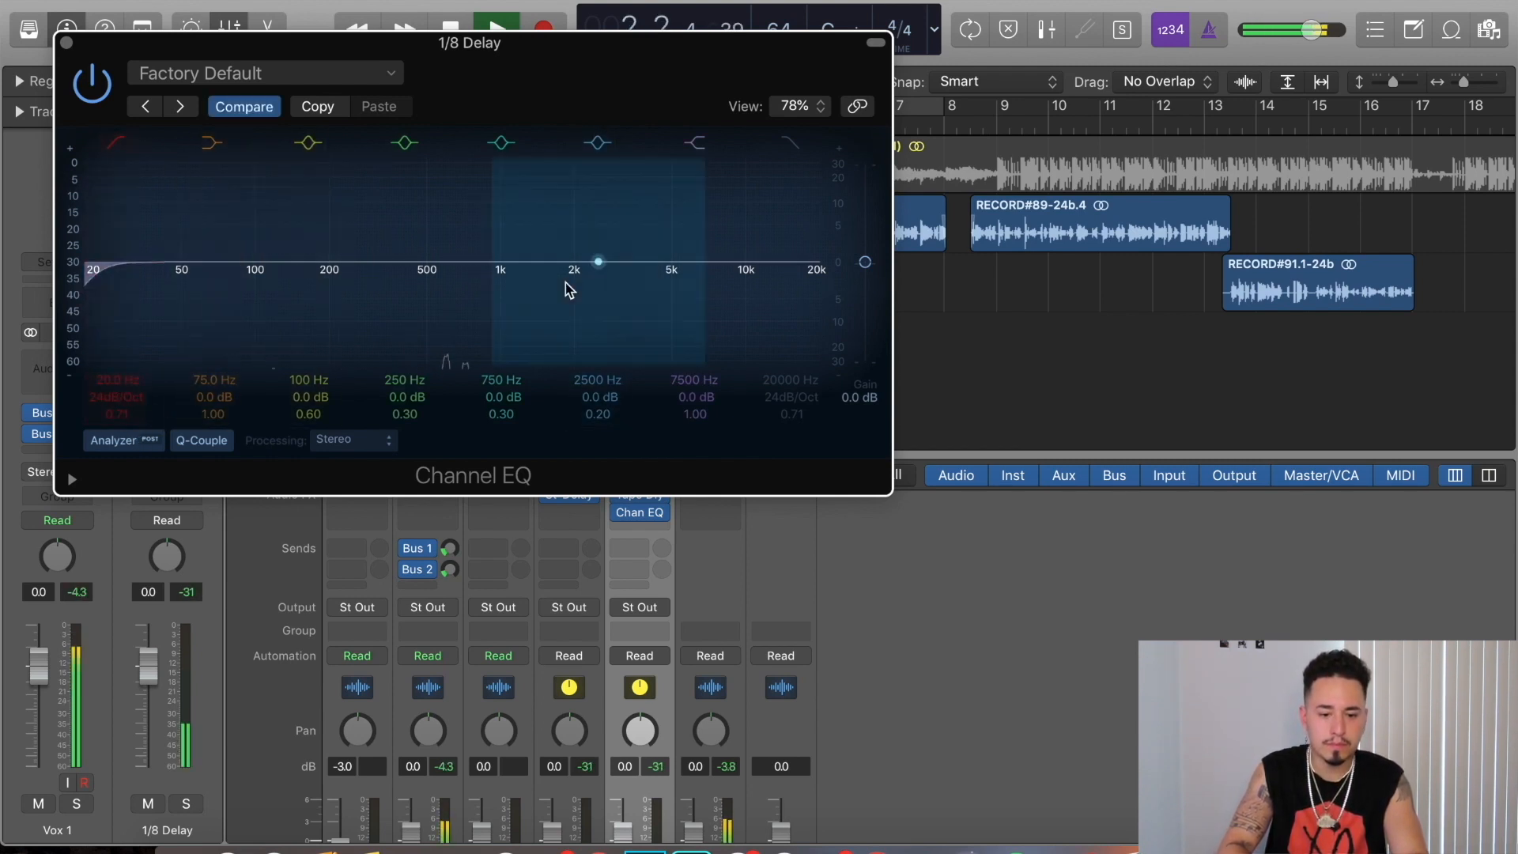
{"action": "left_click_drag", "start_coordinate": [511, 267], "coordinate": [585, 247]}
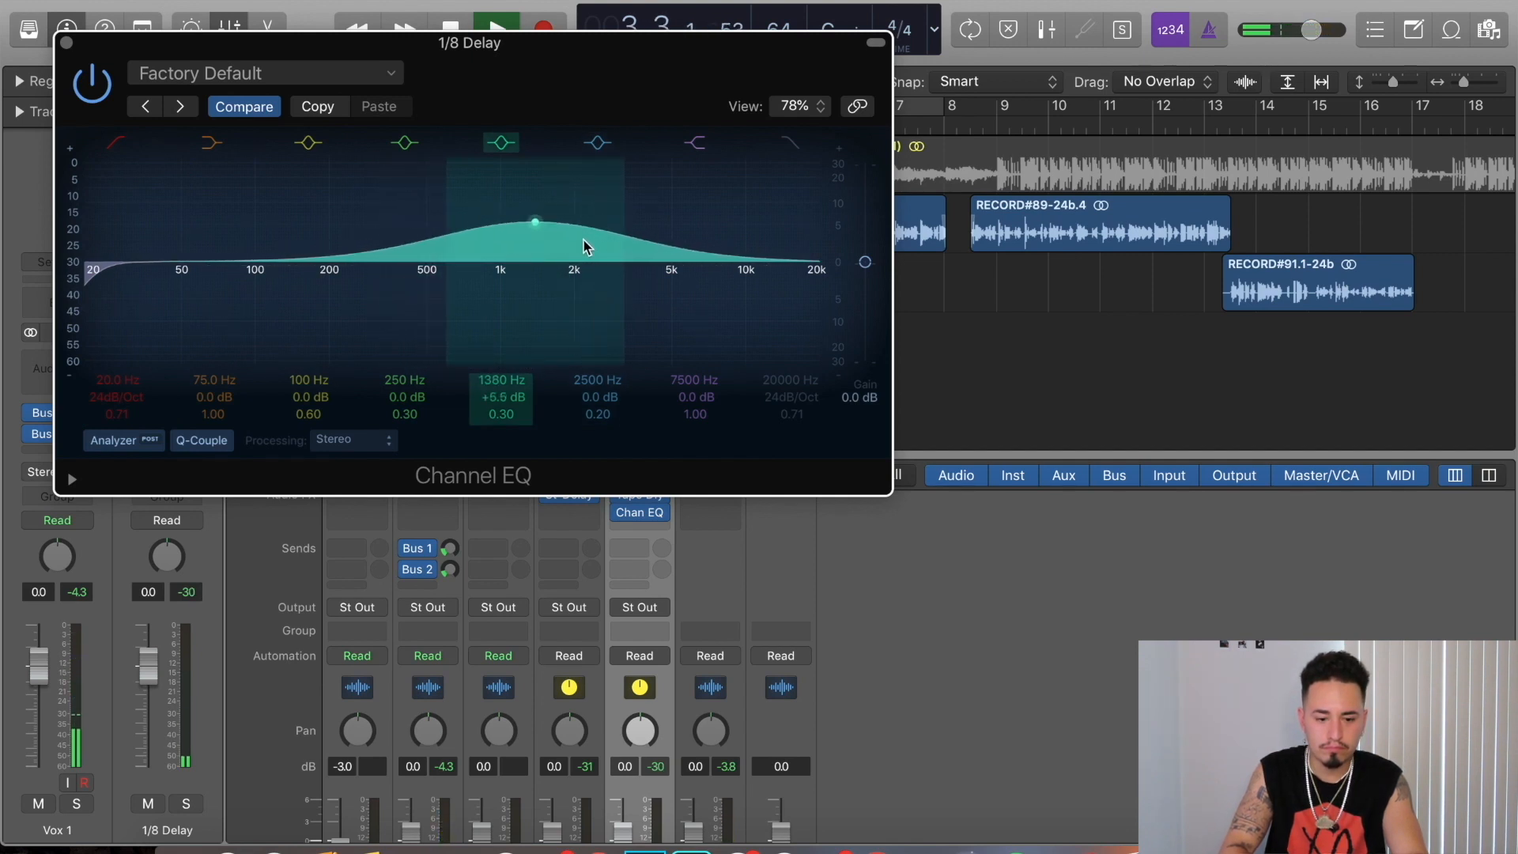
{"action": "left_click_drag", "start_coordinate": [509, 414], "coordinate": [509, 409]}
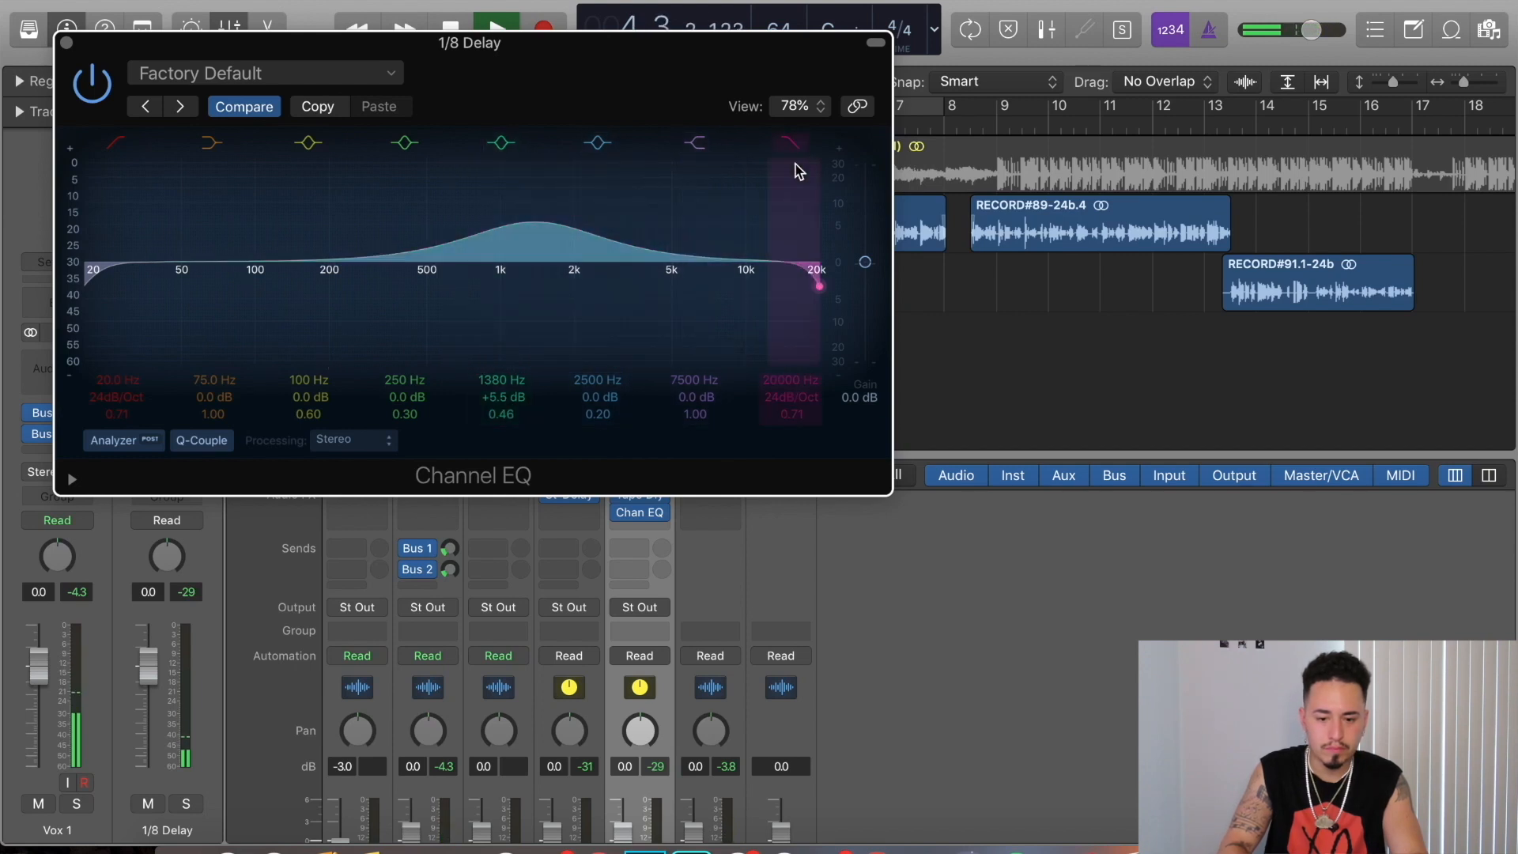
{"action": "left_click_drag", "start_coordinate": [783, 376], "coordinate": [780, 379]}
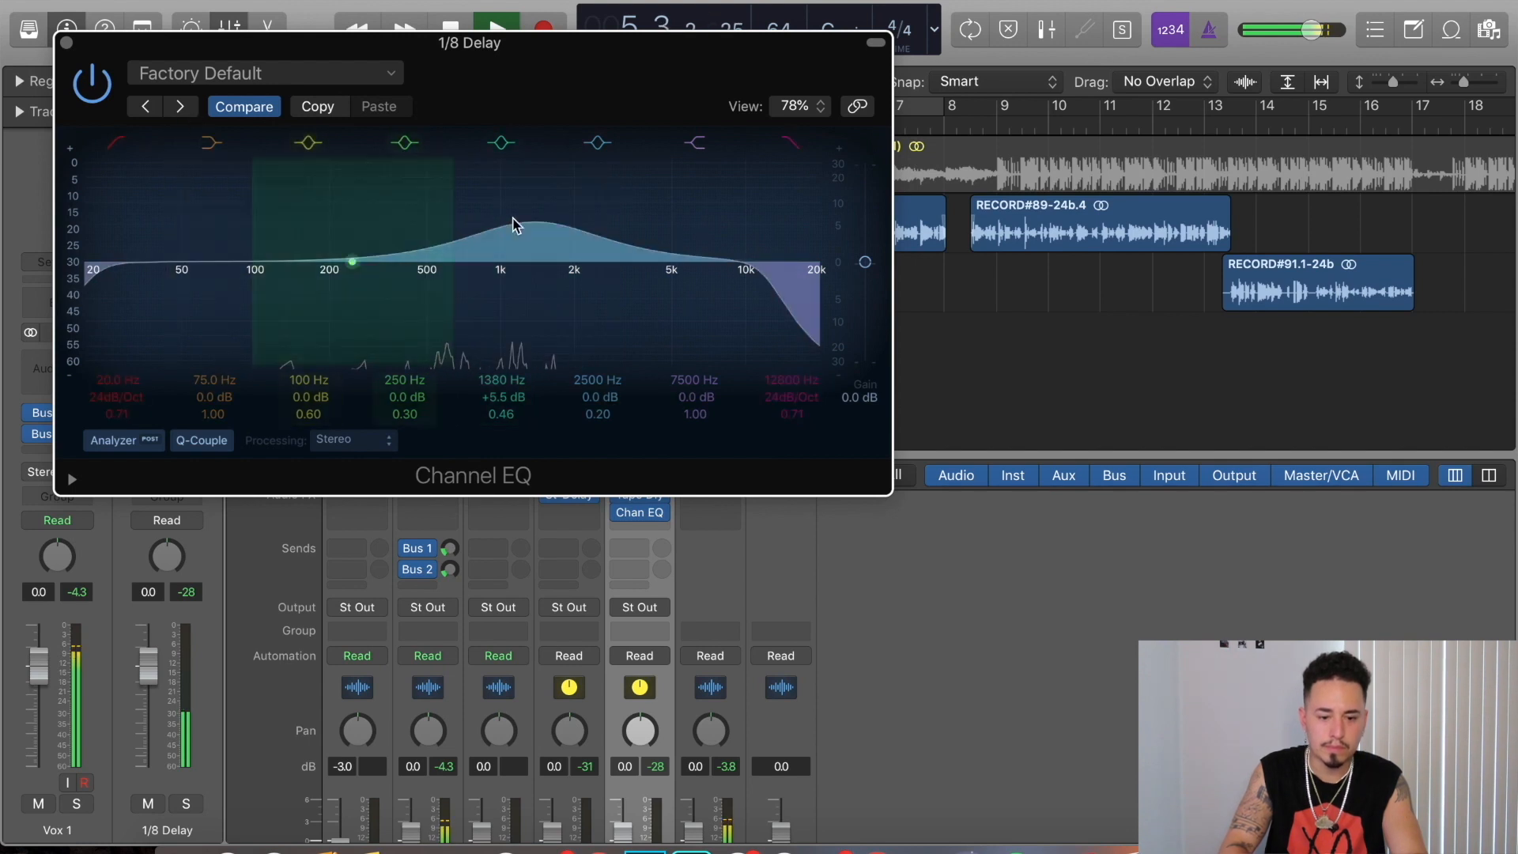
Retune the EQ's mid boost to +3.5 dB at 980 Hz and its low cut to 90 Hz, and close the Channel EQ window
{"action": "left_click_drag", "start_coordinate": [535, 227], "coordinate": [498, 235]}
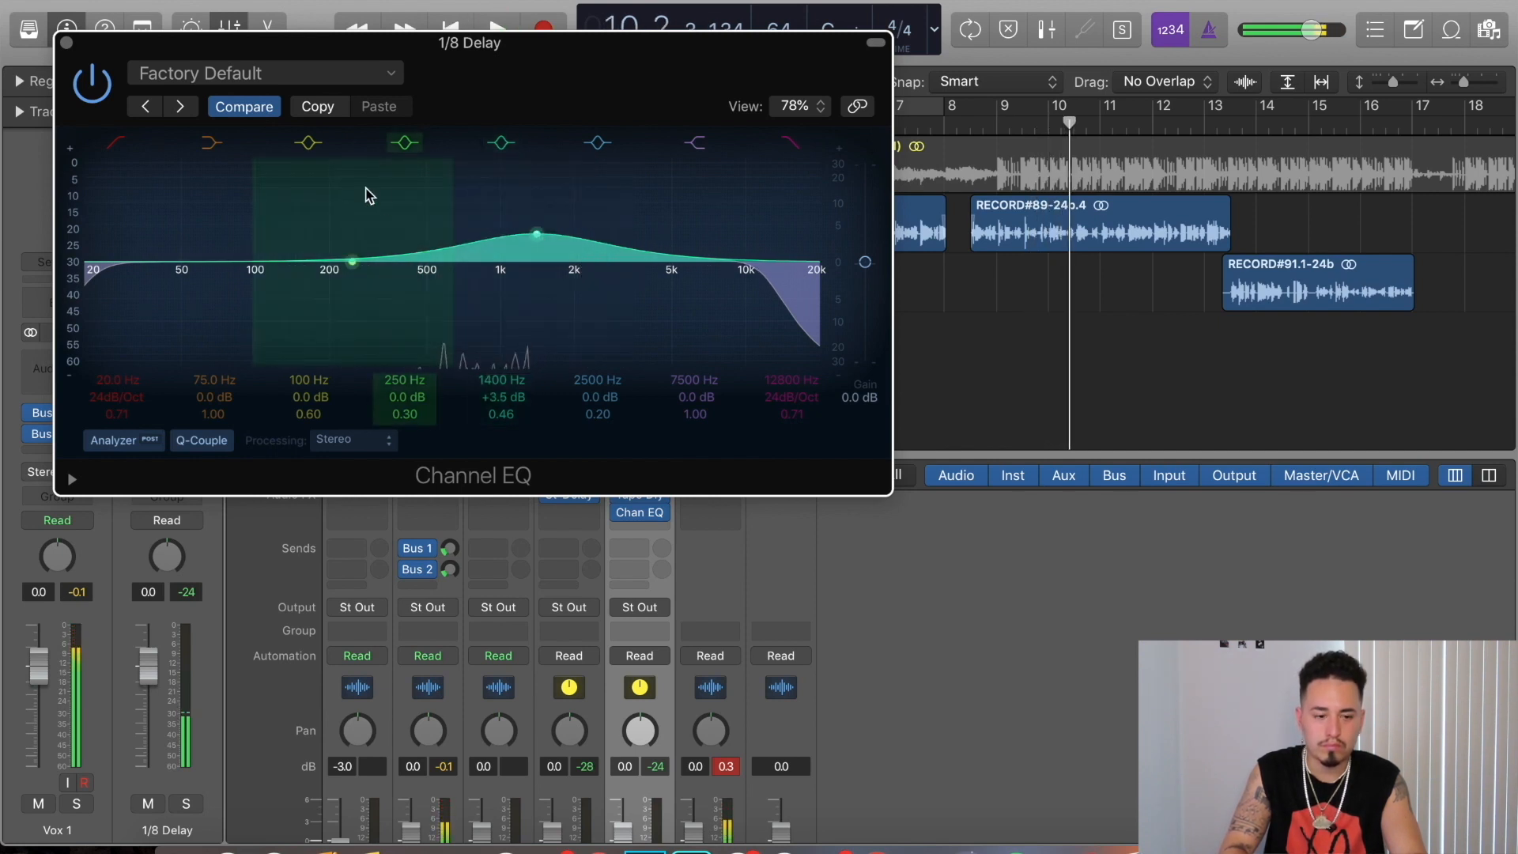
{"action": "left_click_drag", "start_coordinate": [116, 389], "coordinate": [116, 348]}
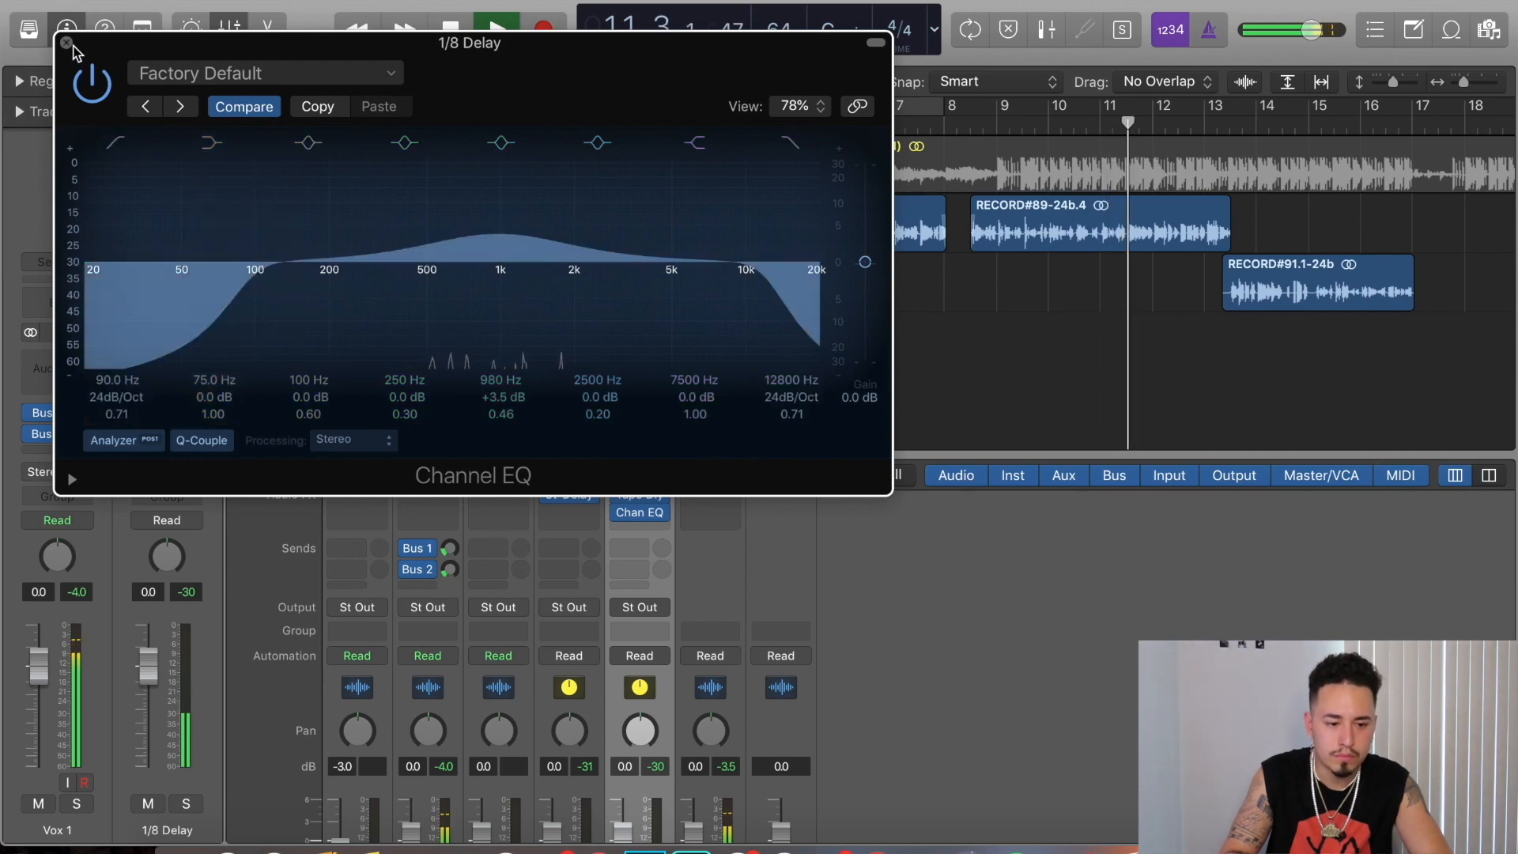
{"action": "left_click", "coordinate": [66, 42]}
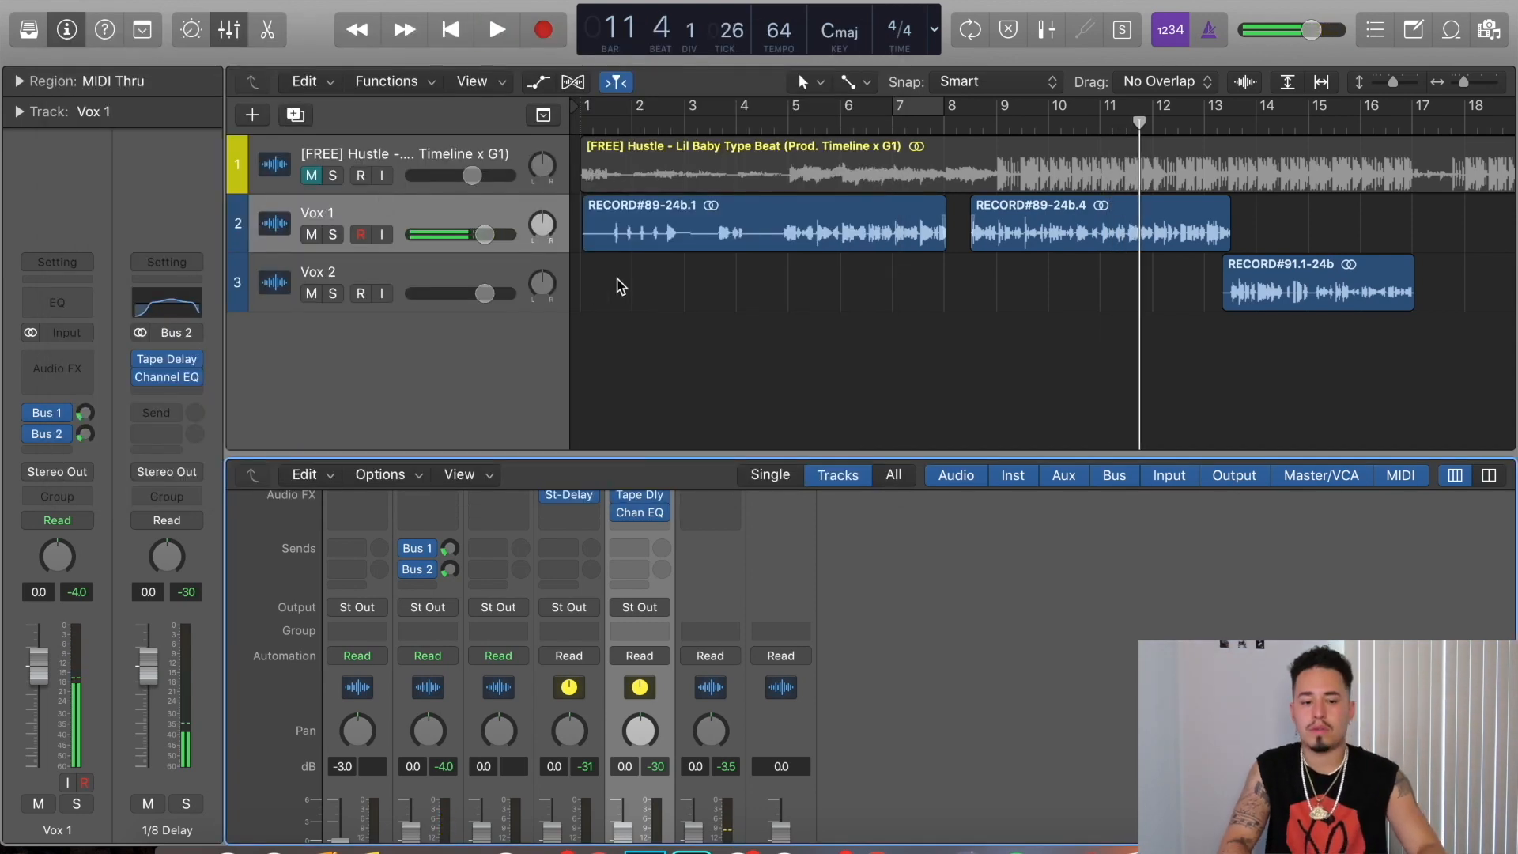
{"action": "left_click", "coordinate": [640, 512]}
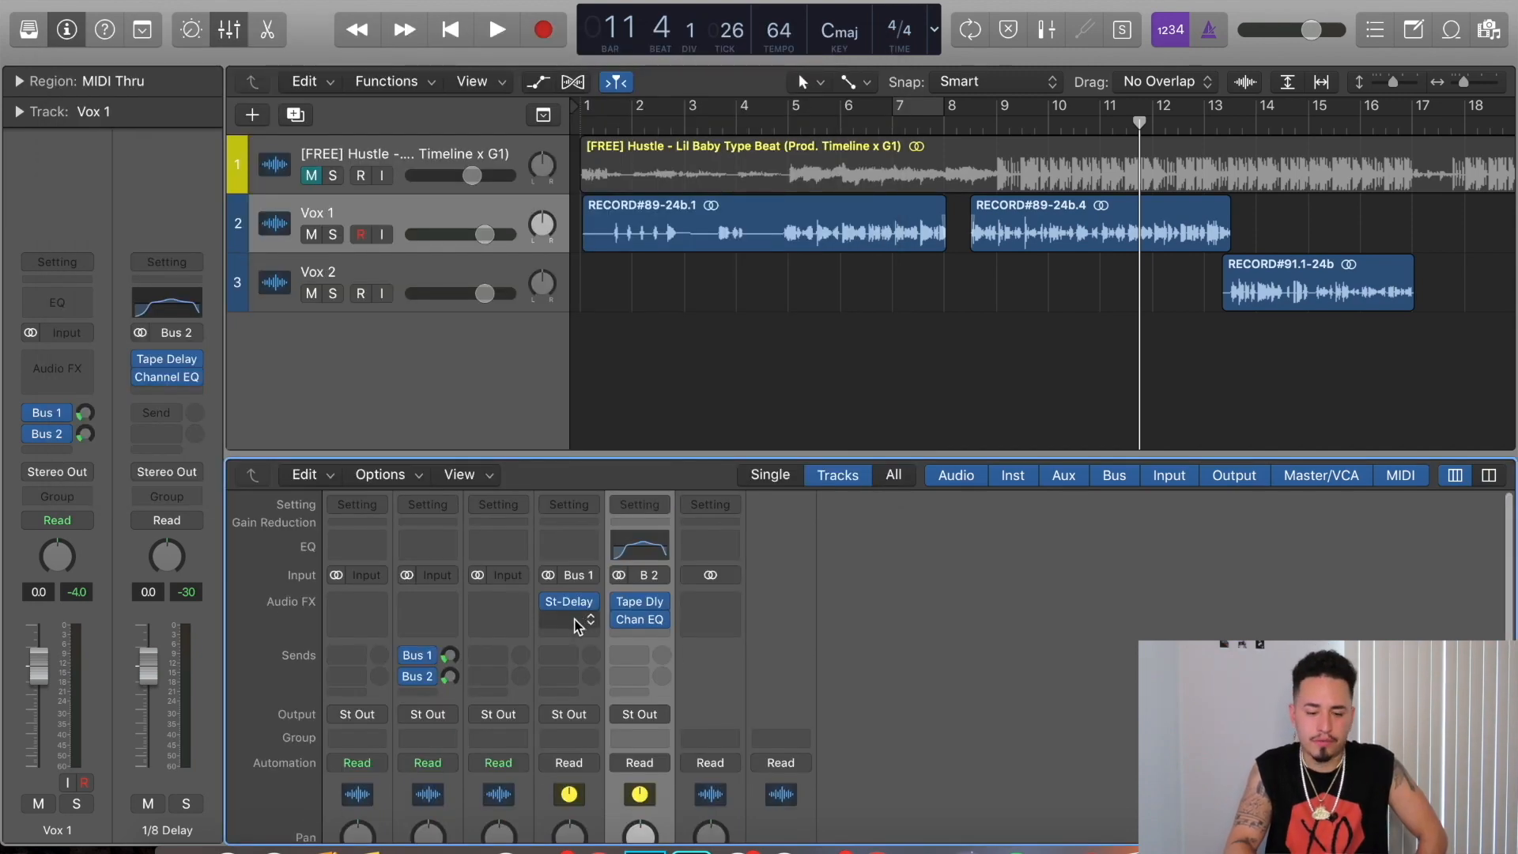
{"action": "scroll", "coordinate": [575, 633], "scroll_direction": "down", "scroll_amount": 5}
{"action": "scroll", "coordinate": [574, 711], "scroll_direction": "up", "scroll_amount": 3}
{"action": "scroll", "coordinate": [581, 576], "scroll_direction": "up", "scroll_amount": 1}
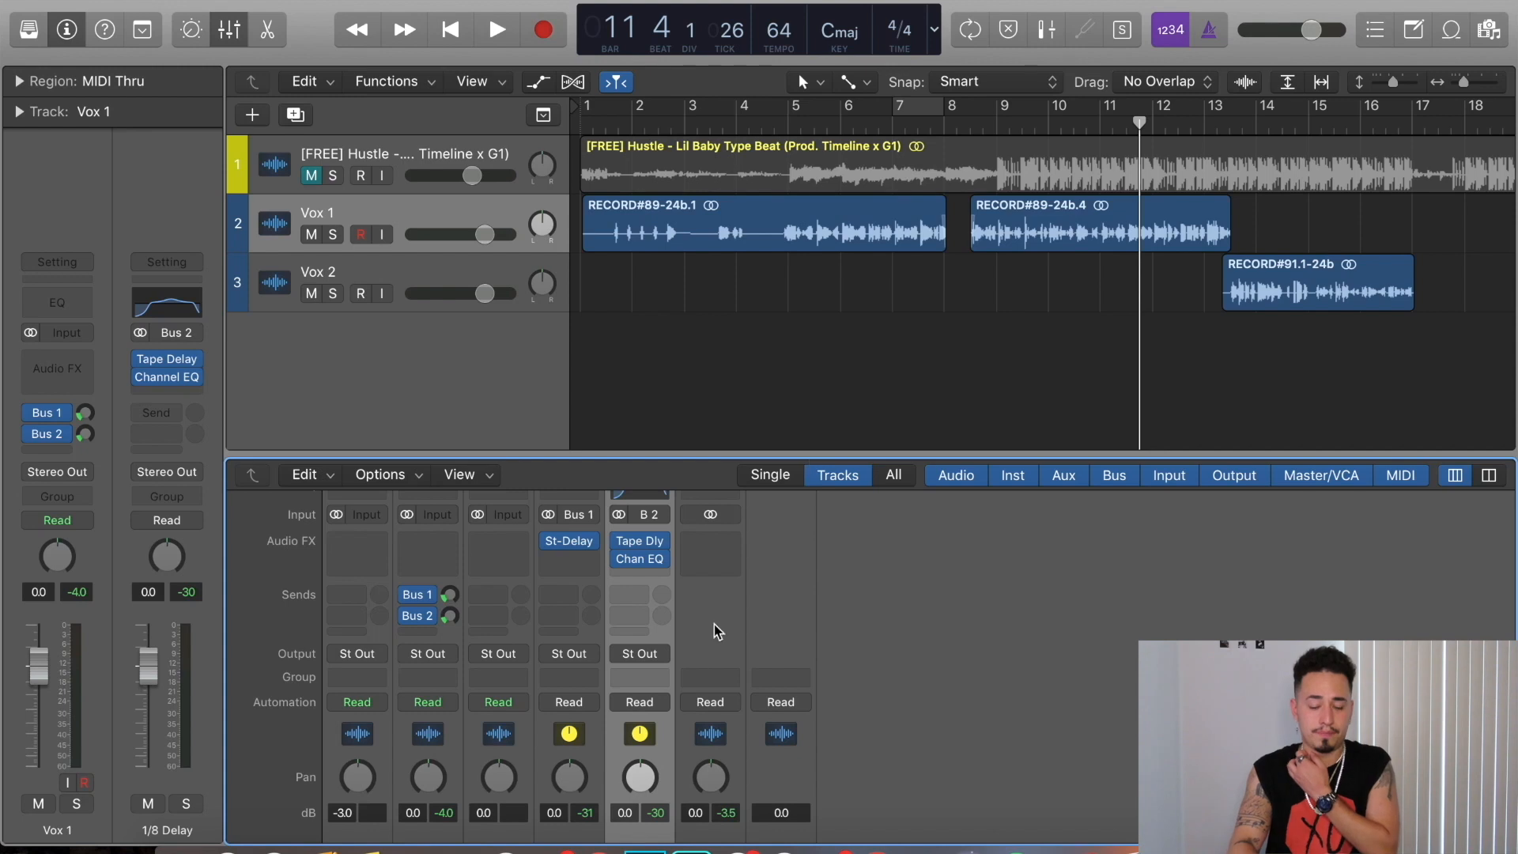
{"action": "scroll", "coordinate": [694, 660], "scroll_direction": "down", "scroll_amount": 6}
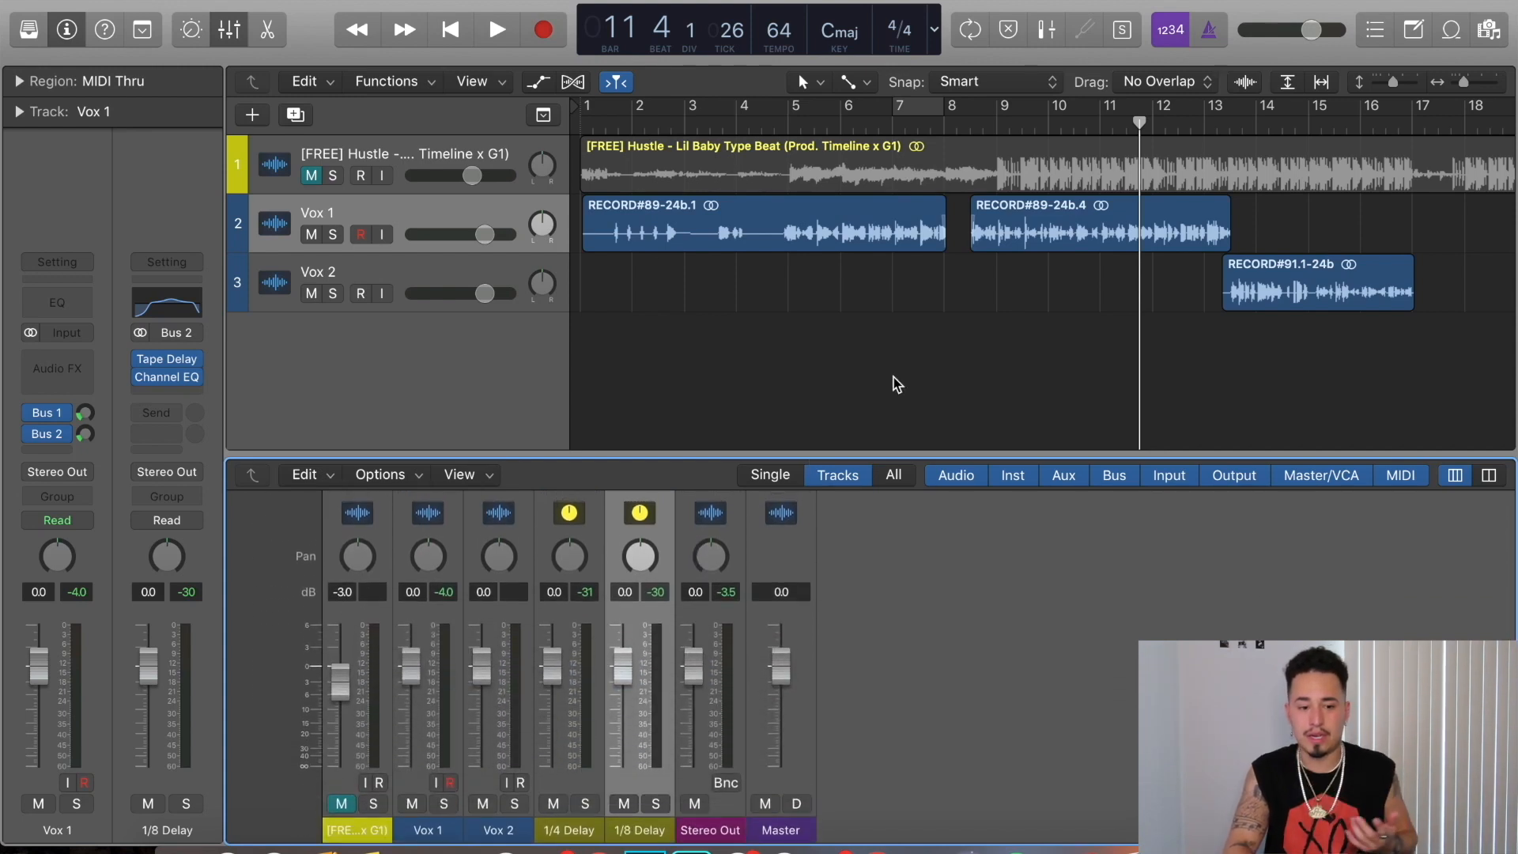
Unmute the [FREE] Hustle beat track
{"action": "left_click", "coordinate": [739, 312]}
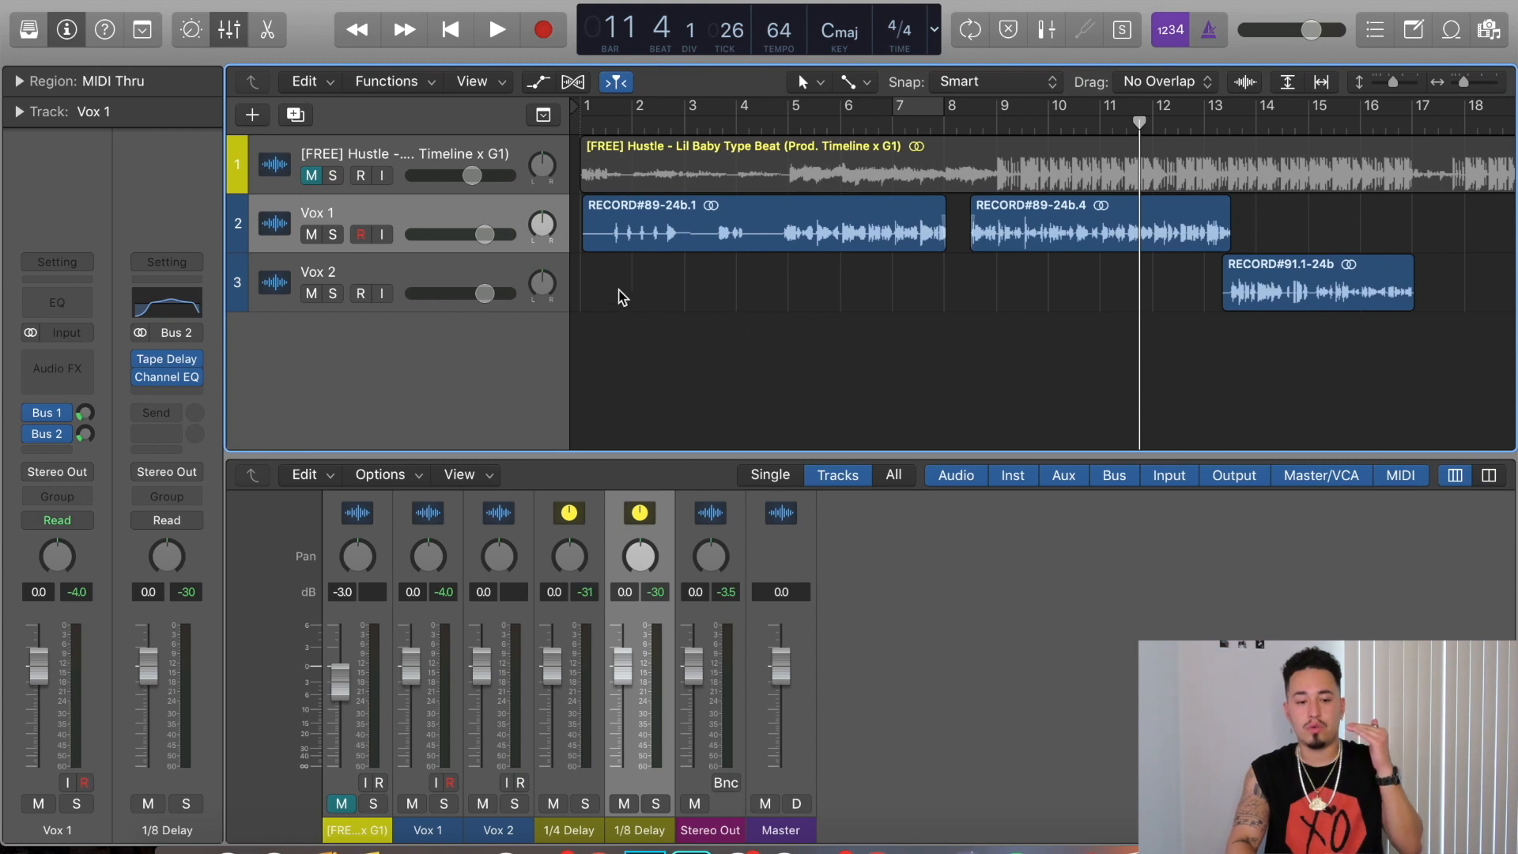
{"action": "left_click", "coordinate": [311, 177]}
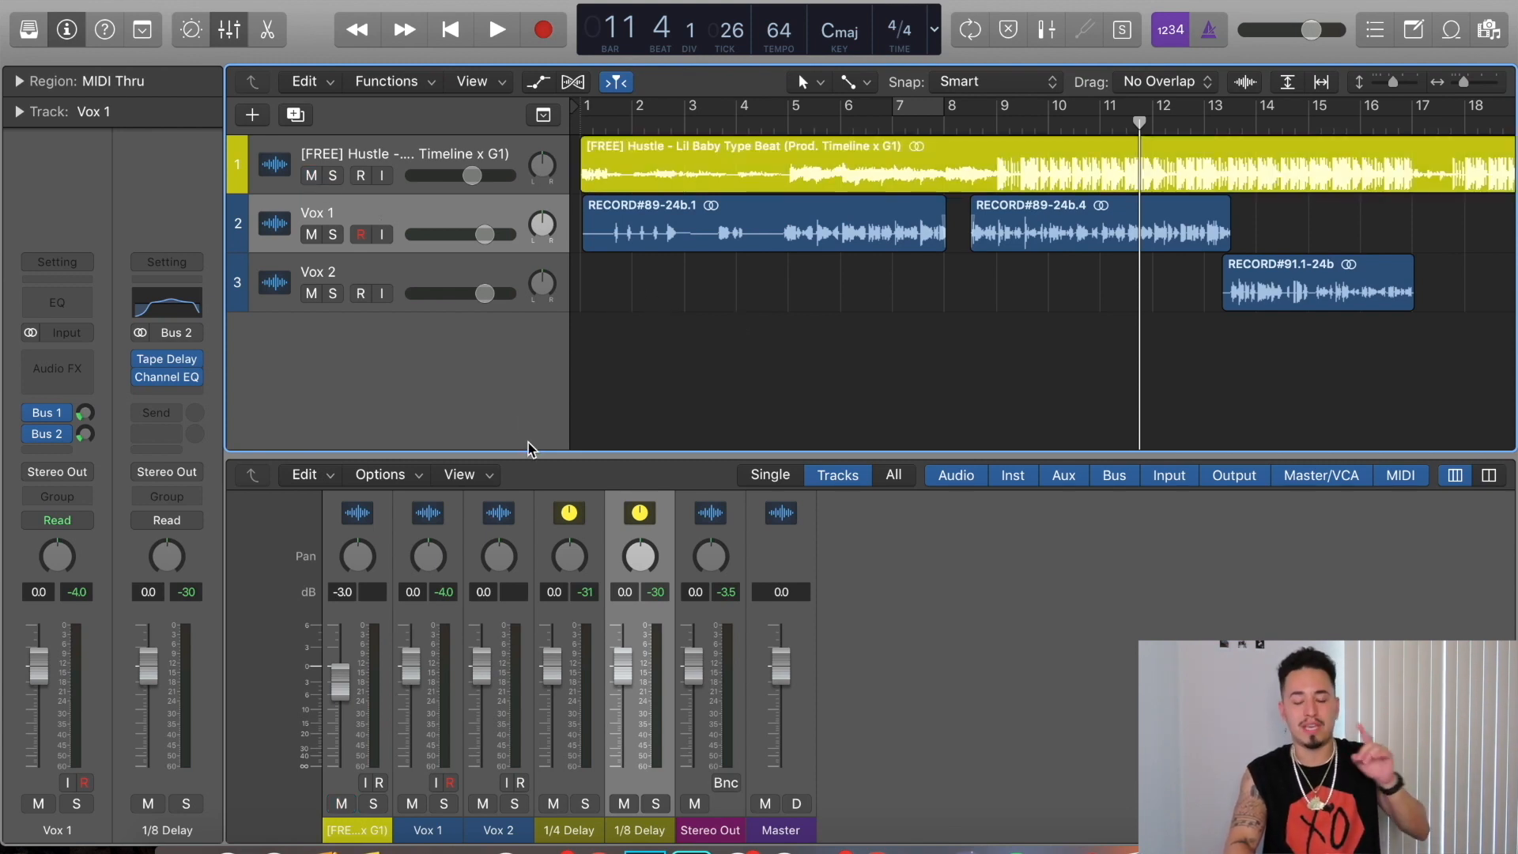
Play the project from the start with the beat and raise Vox 1's Bus 1 send, replaying from around bar 2
{"action": "scroll", "coordinate": [509, 626], "scroll_direction": "up", "scroll_amount": 5}
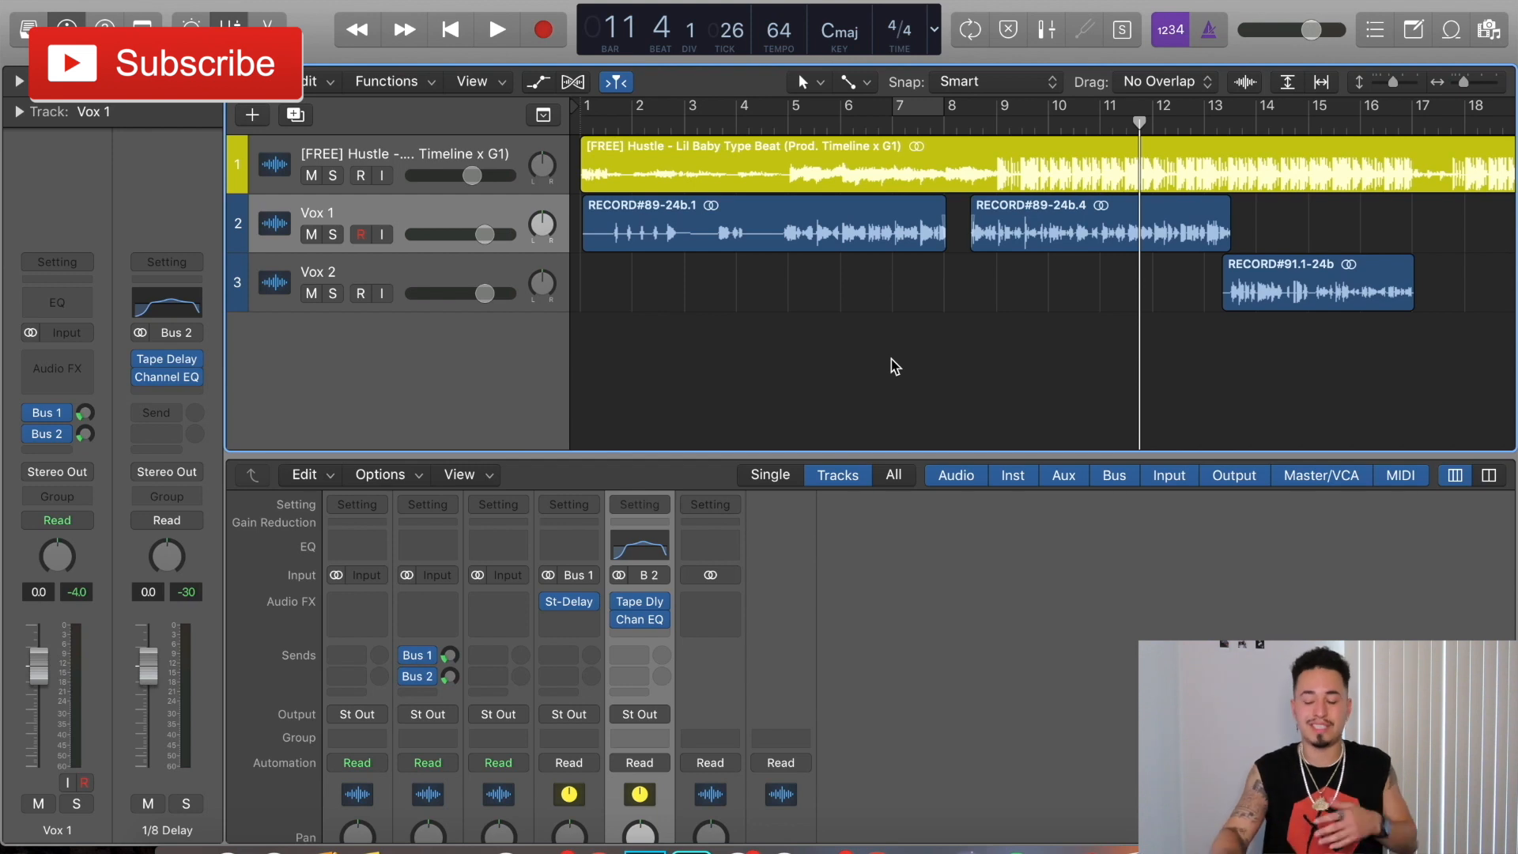
{"action": "key", "text": "Return"}
{"action": "key", "text": "space"}
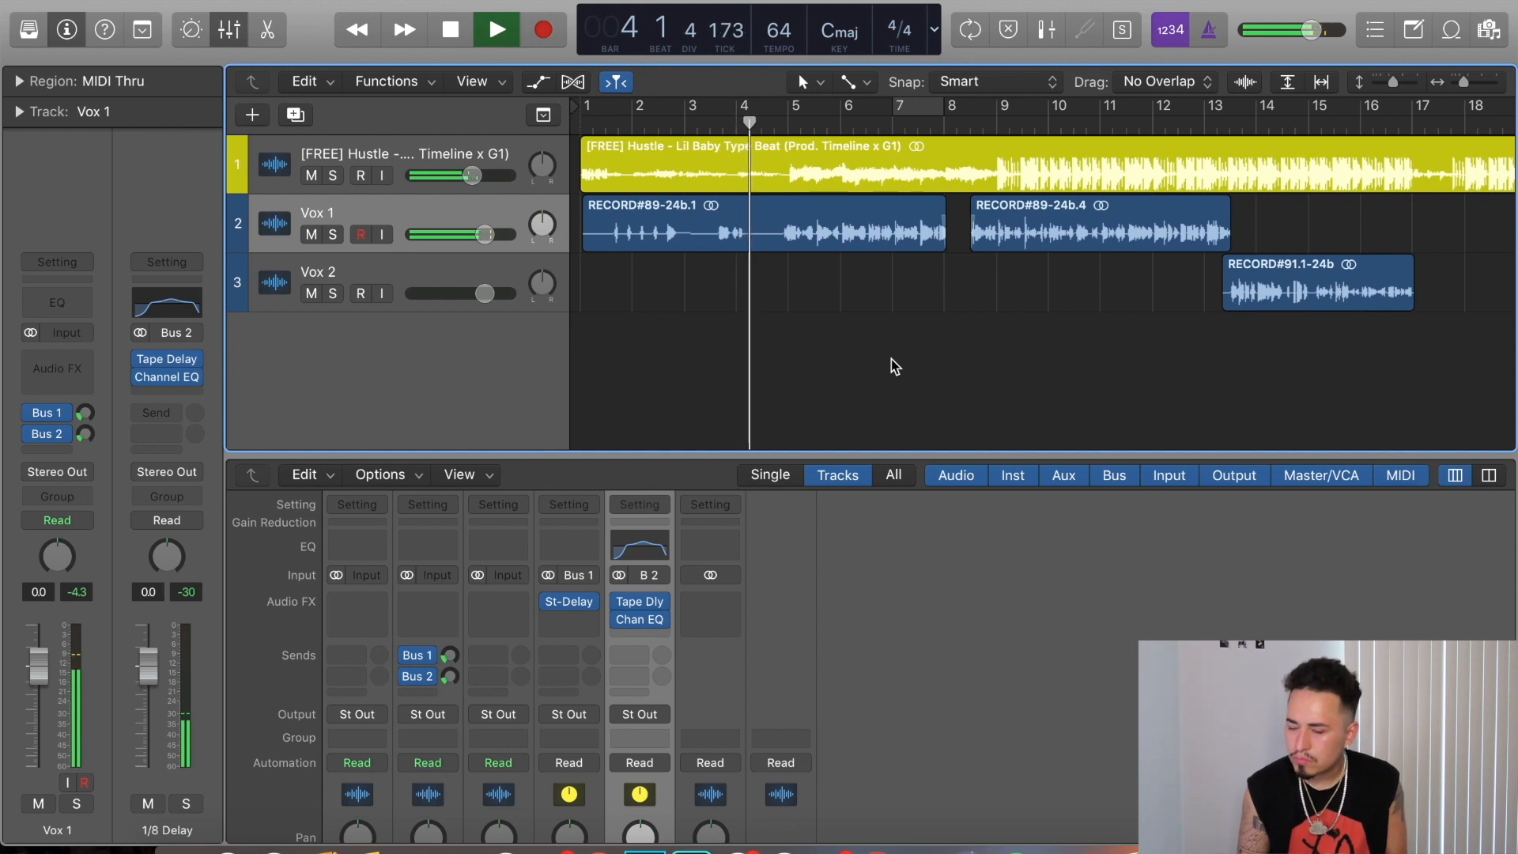
{"action": "left_click", "coordinate": [451, 655]}
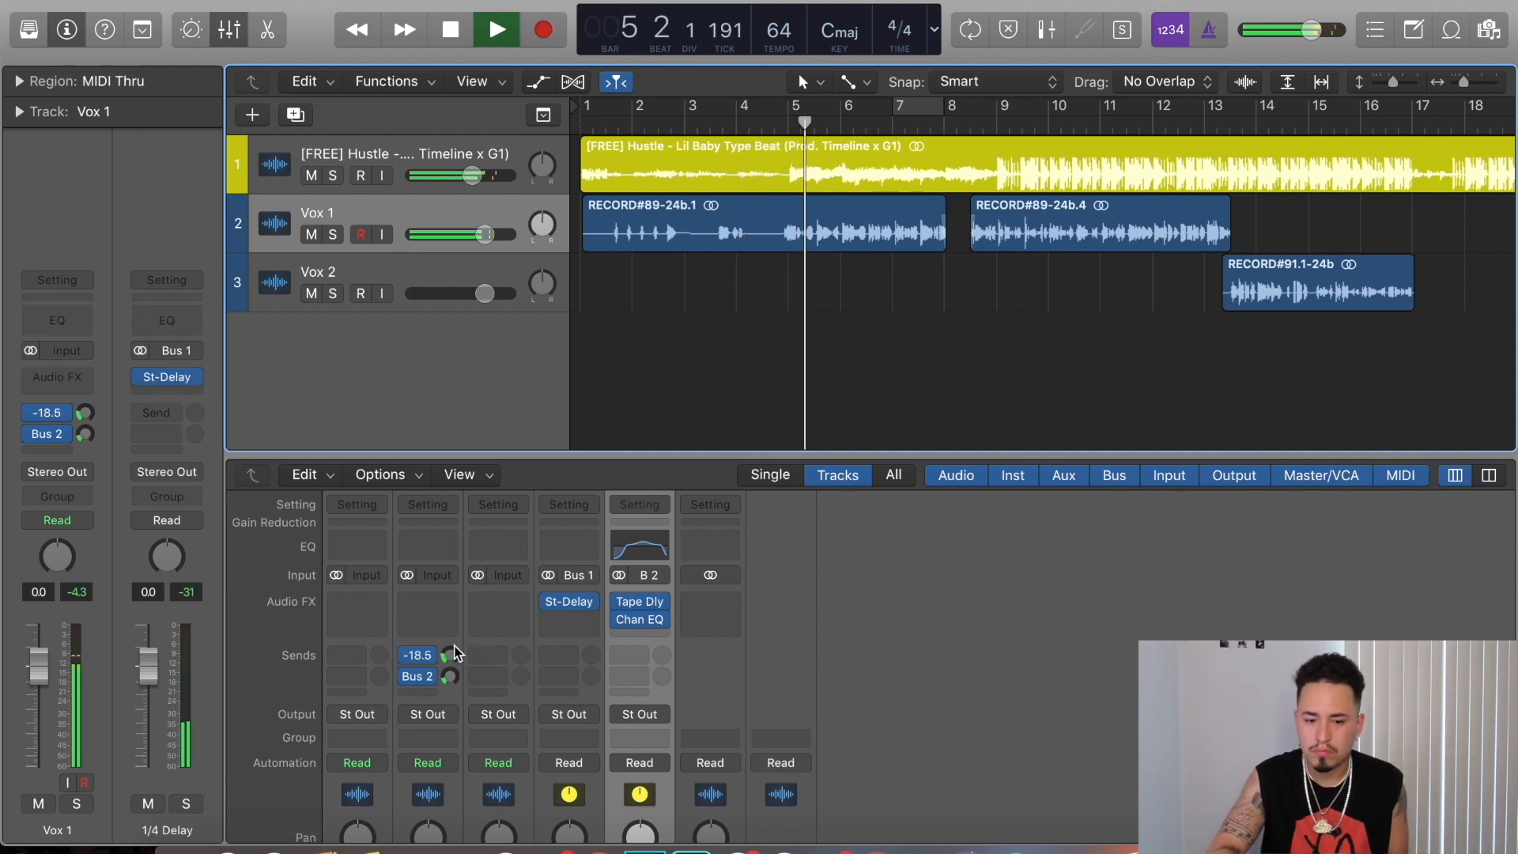
{"action": "left_click", "coordinate": [671, 124]}
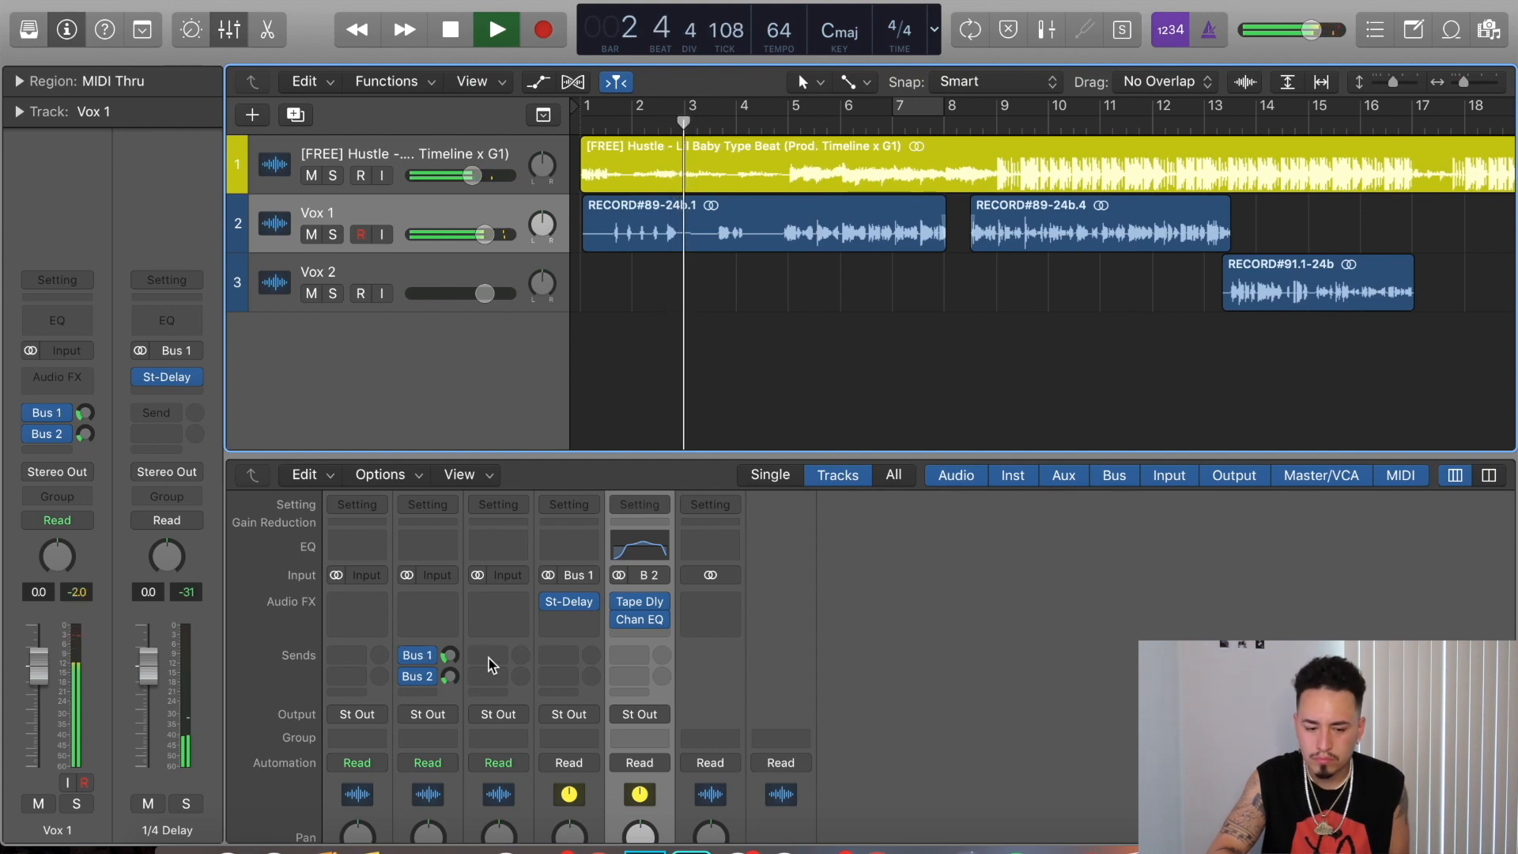
{"action": "left_click_drag", "start_coordinate": [452, 655], "coordinate": [455, 639]}
{"action": "left_click", "coordinate": [662, 348]}
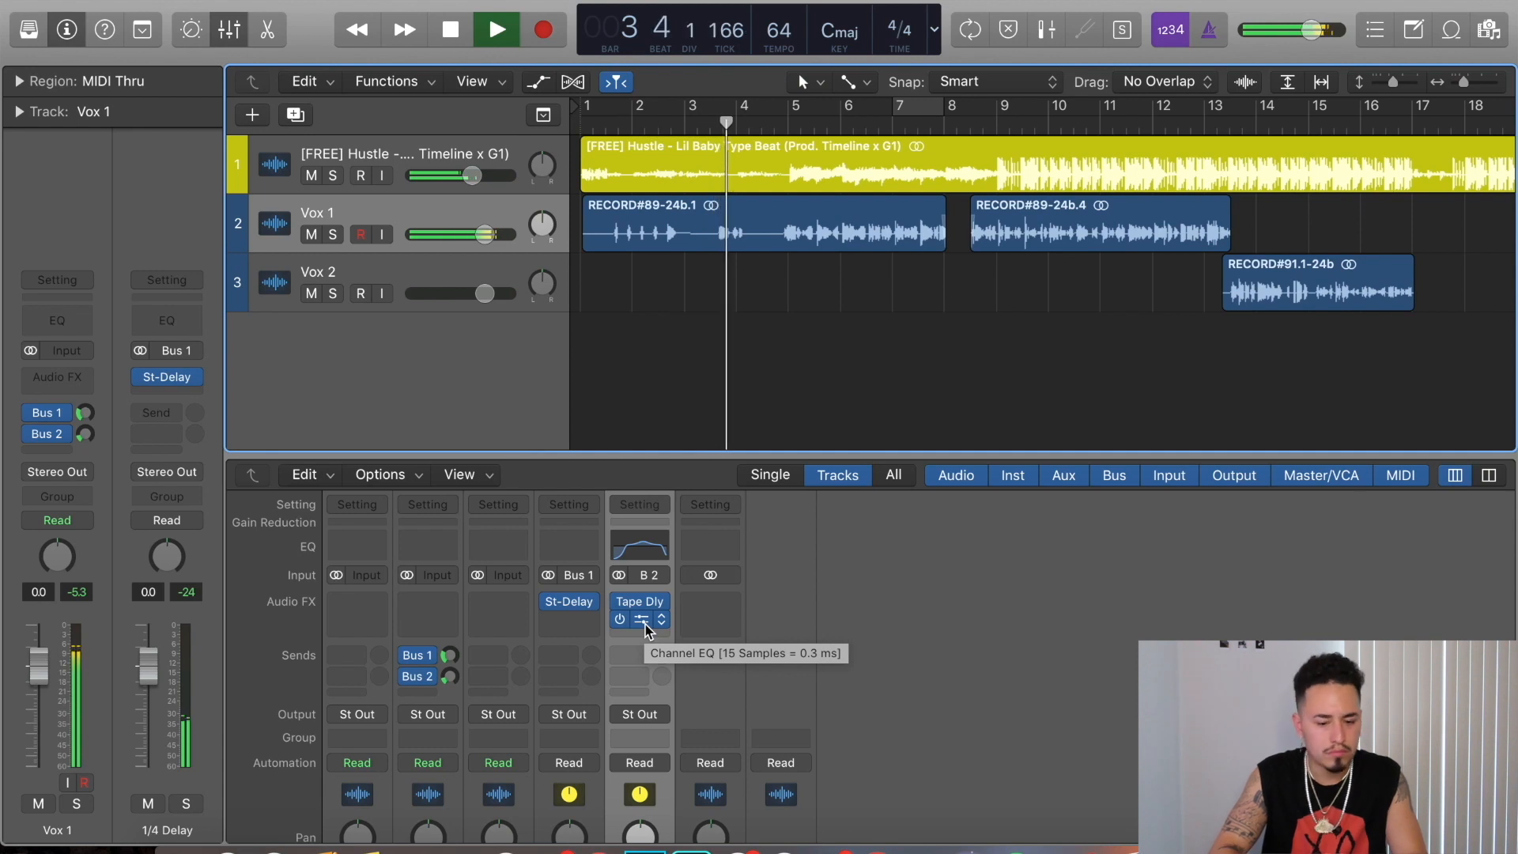
Copy the 1/8 Delay's Channel EQ to the 1/4 Delay channel and switch off the copy's 980 Hz band and high cut
{"action": "left_click_drag", "start_coordinate": [647, 629], "coordinate": [571, 620]}
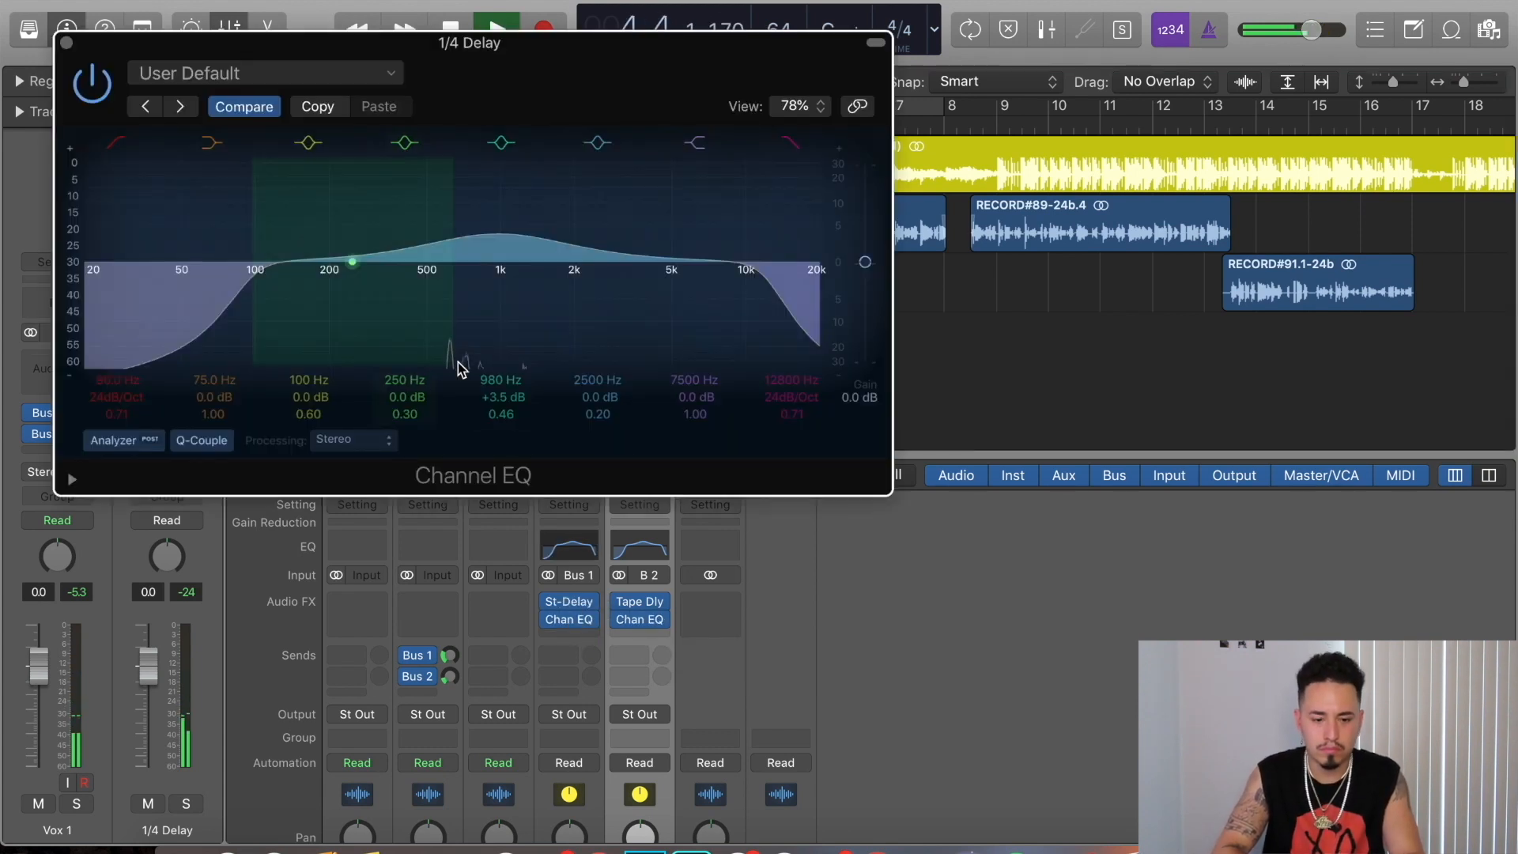
{"action": "left_click", "coordinate": [503, 145]}
{"action": "left_click", "coordinate": [791, 144]}
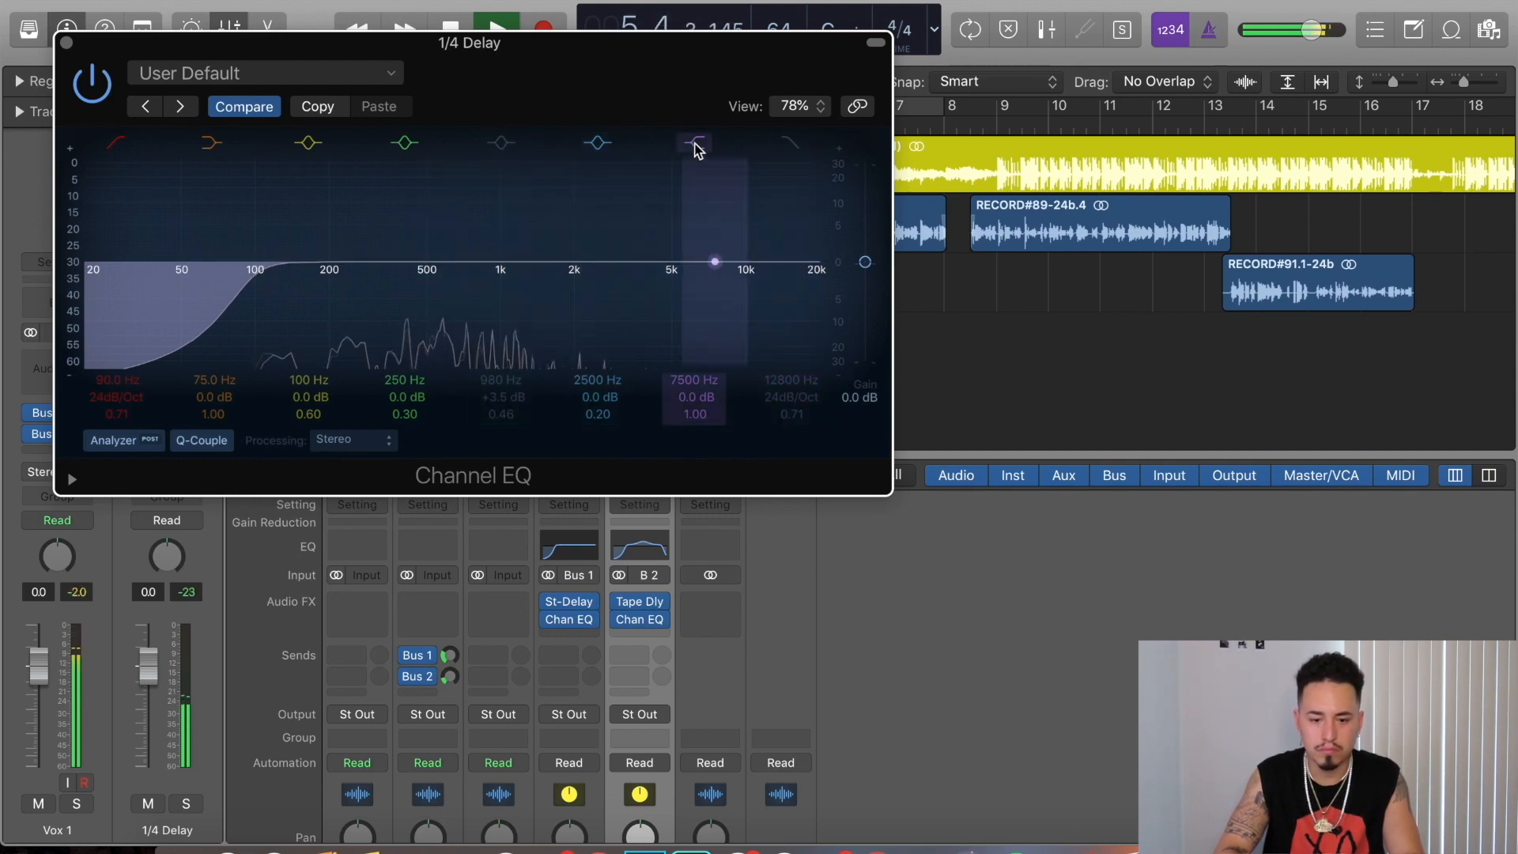
Set the 1/4 Delay EQ's high shelf to +5.0 dB at 3850 Hz, re-enable the 12800 Hz high cut, and close the EQ
{"action": "left_click_drag", "start_coordinate": [714, 262], "coordinate": [637, 237]}
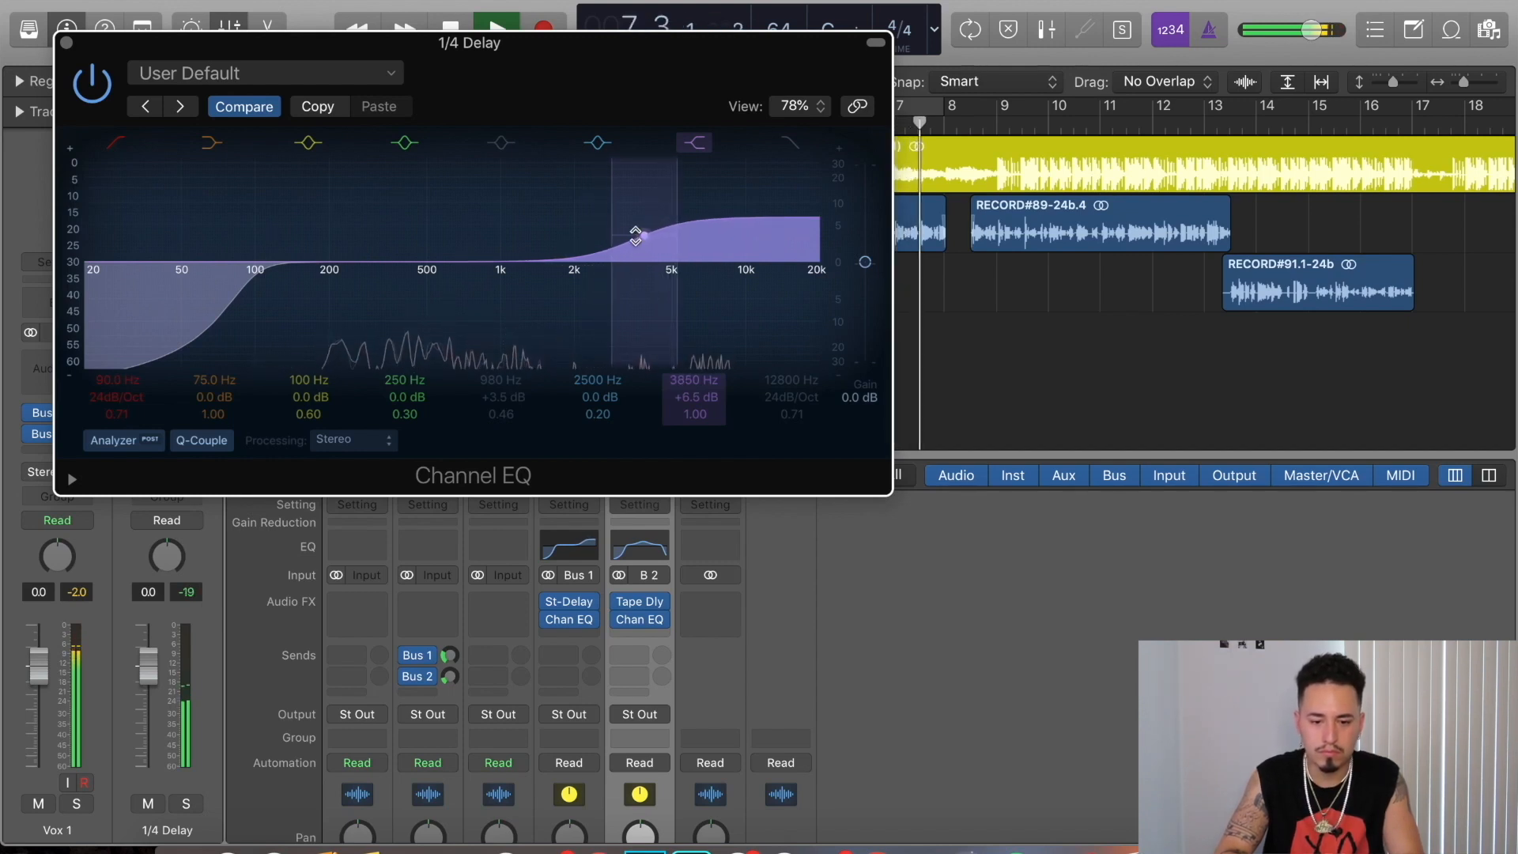
{"action": "left_click", "coordinate": [791, 144]}
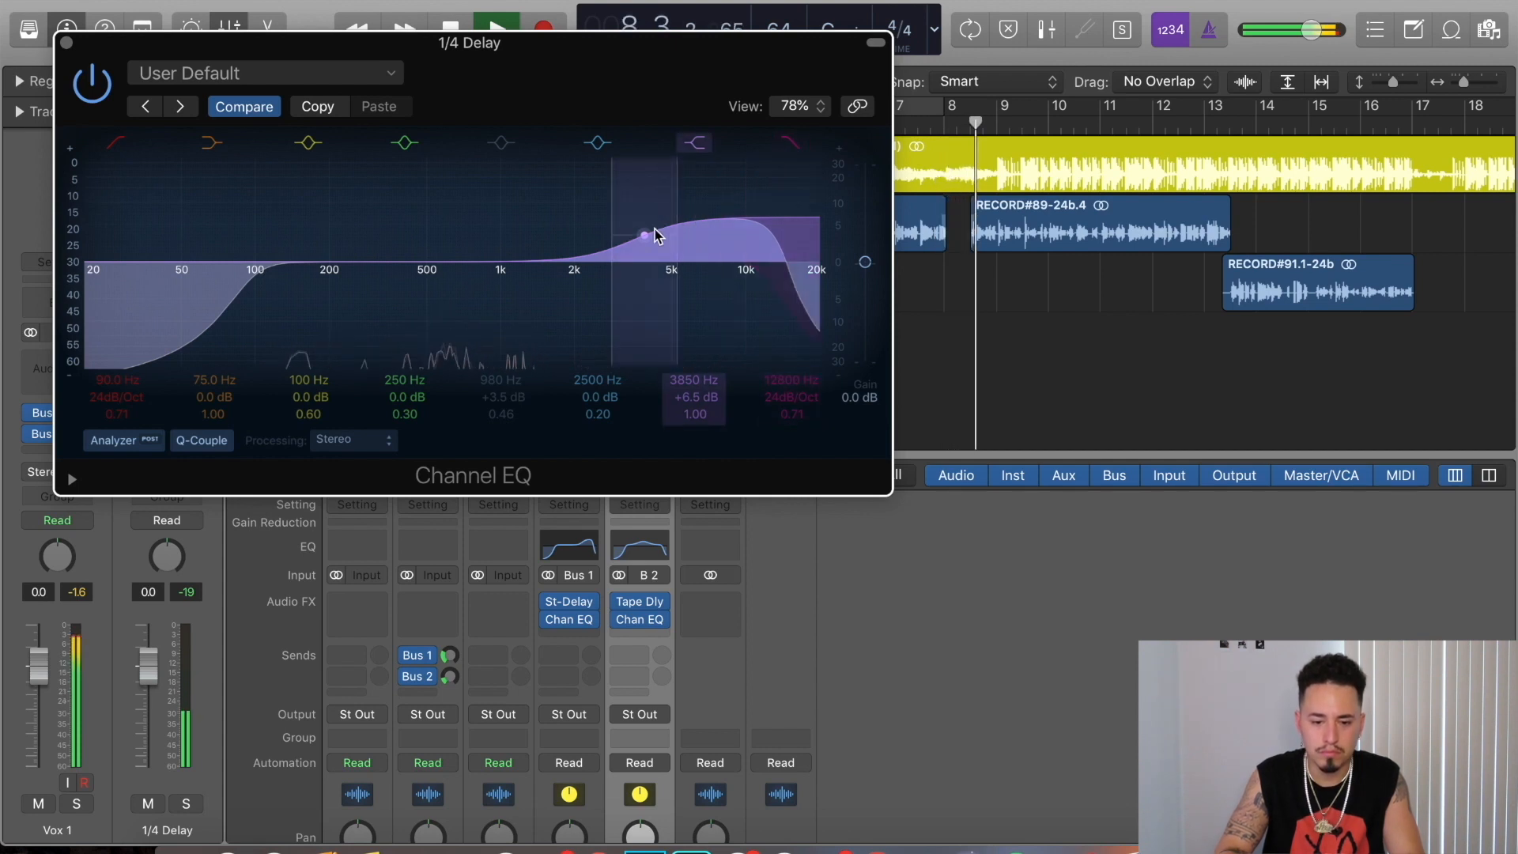
{"action": "left_click_drag", "start_coordinate": [644, 237], "coordinate": [644, 243]}
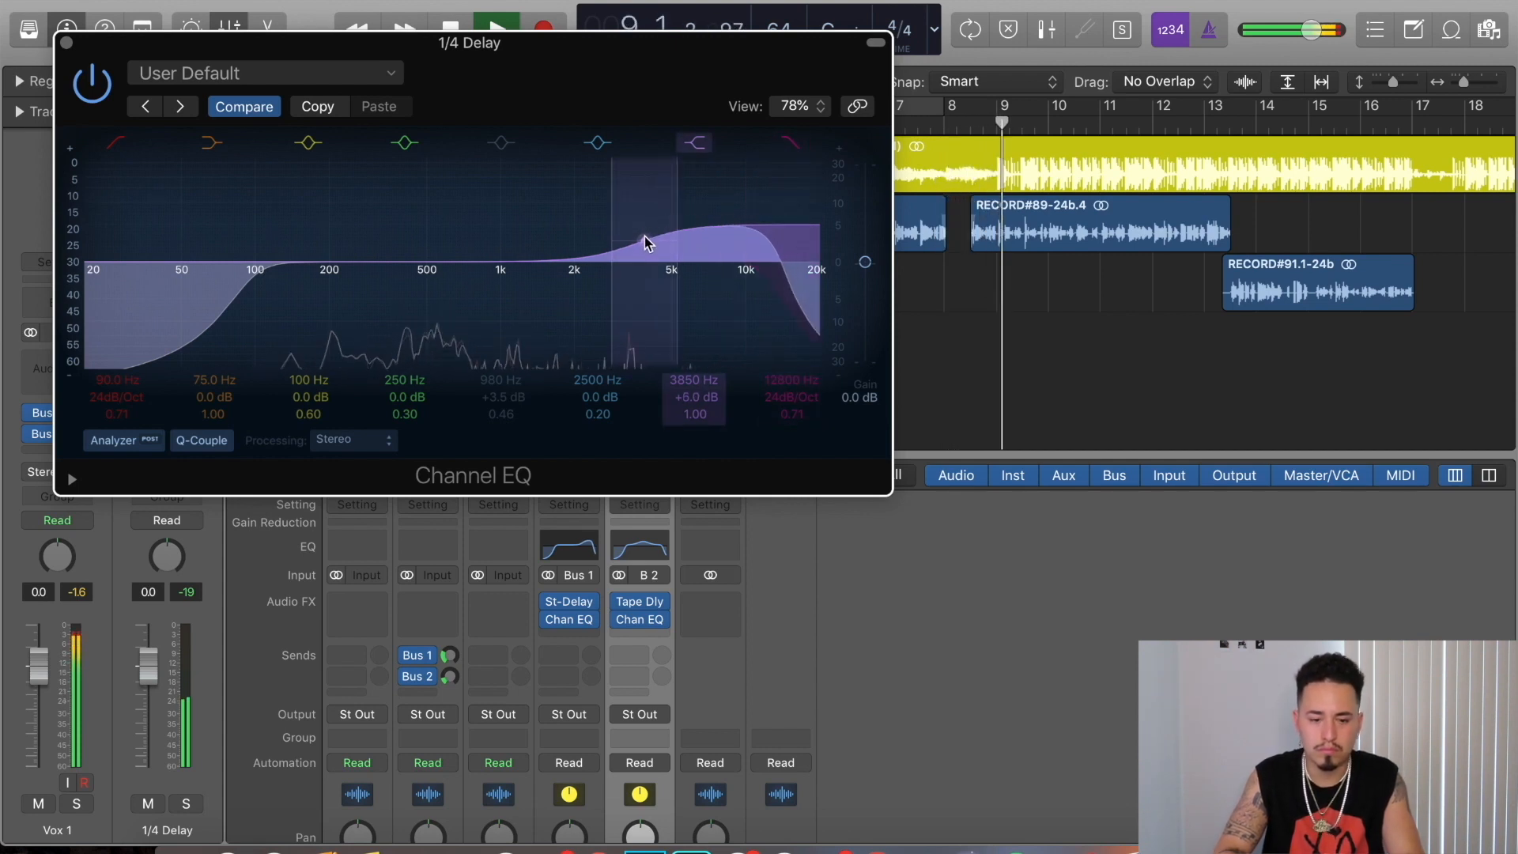
{"action": "left_click", "coordinate": [67, 43]}
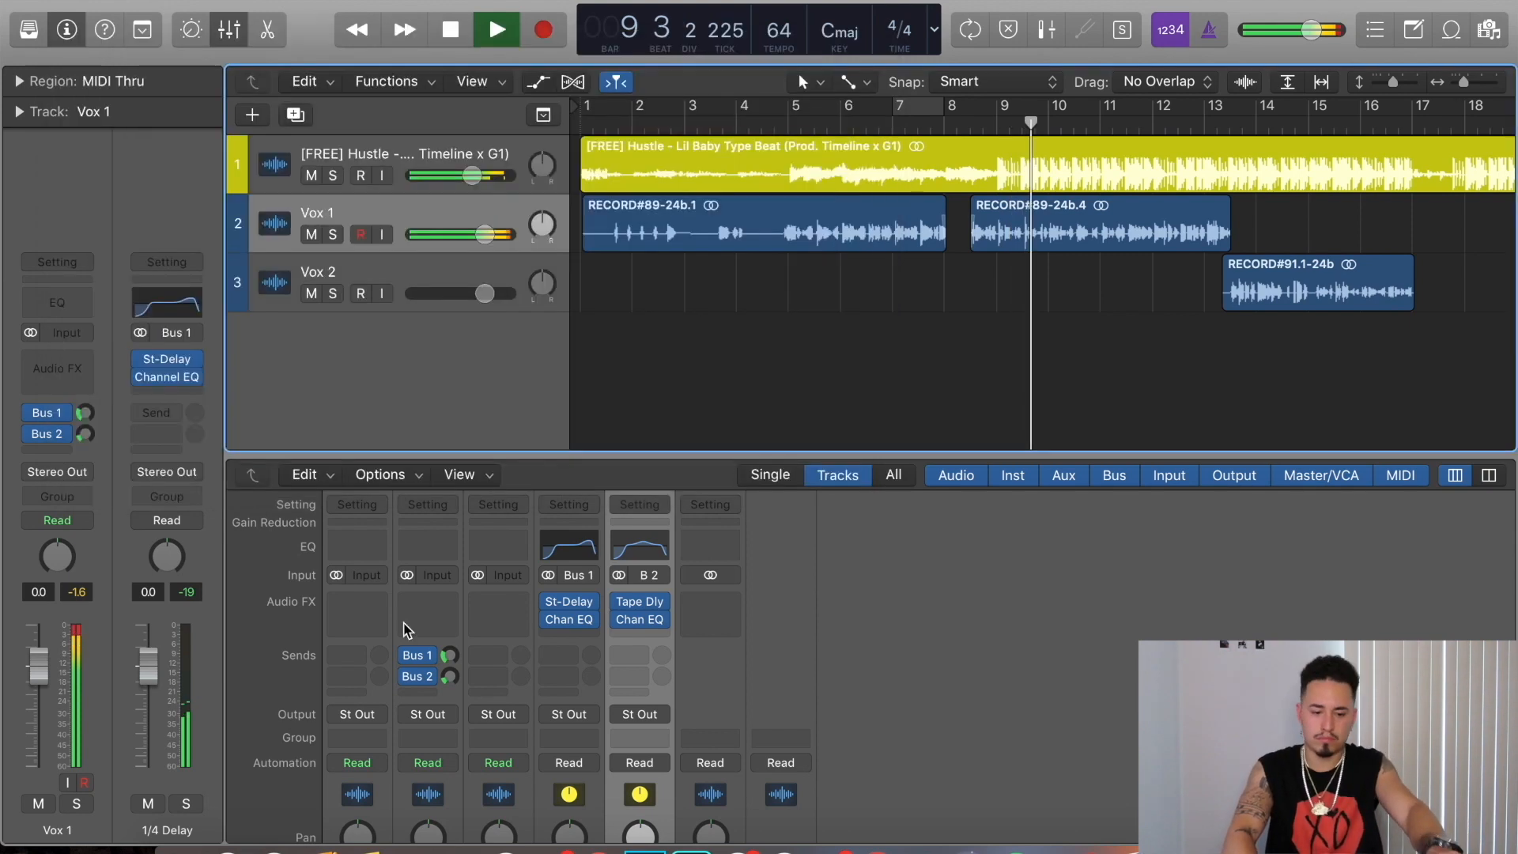
Adjust Vox 1's Bus 1 send to -16.8 dB while replaying the vocal from around bar 2
{"action": "left_click_drag", "start_coordinate": [448, 653], "coordinate": [448, 664]}
{"action": "key", "text": "space"}
{"action": "left_click", "coordinate": [682, 125]}
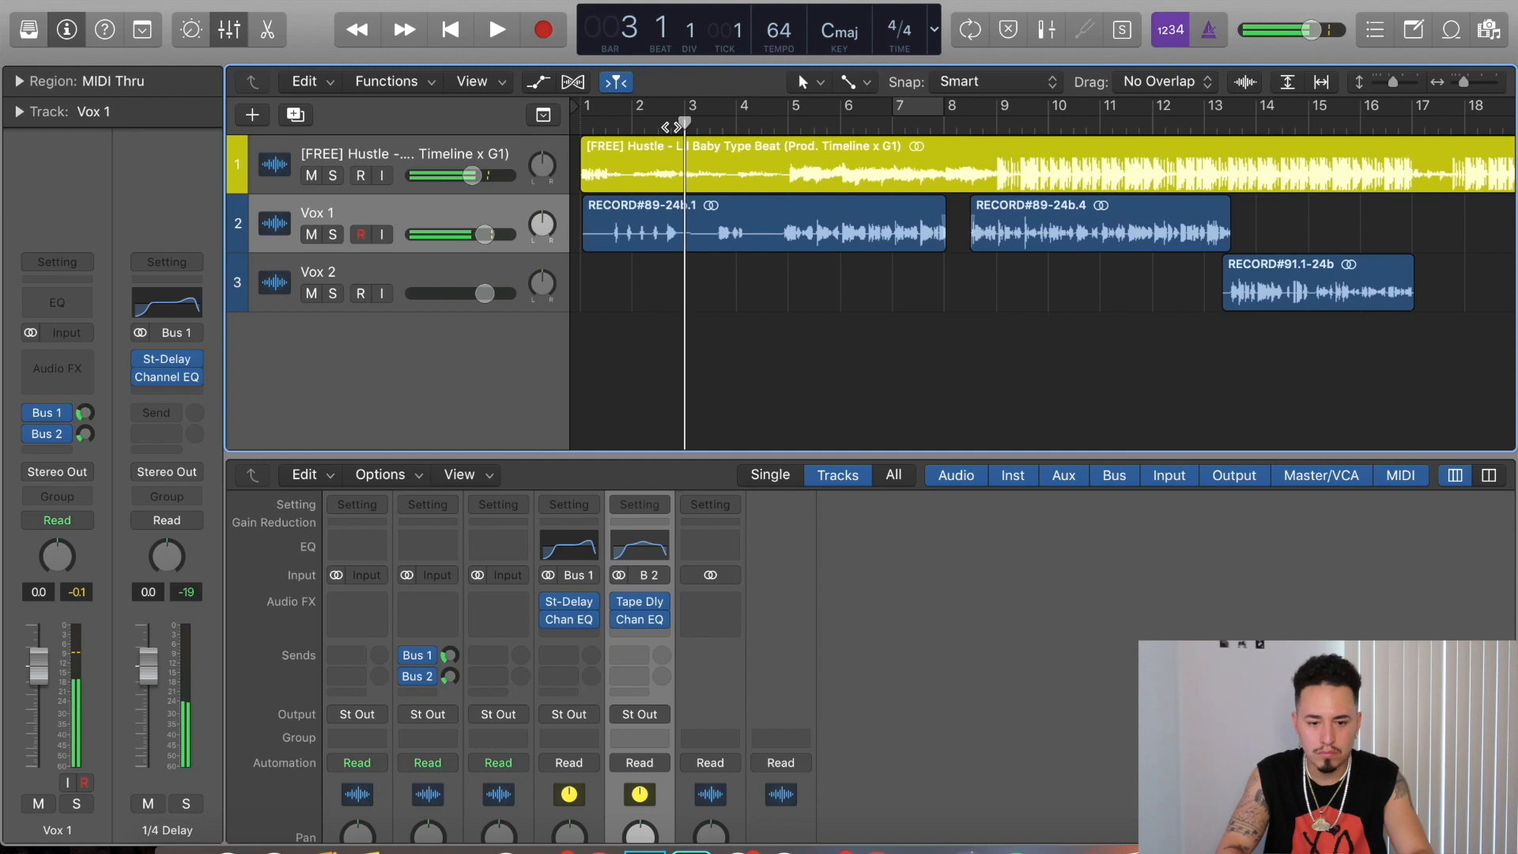
{"action": "key", "text": "space"}
{"action": "left_click", "coordinate": [659, 125]}
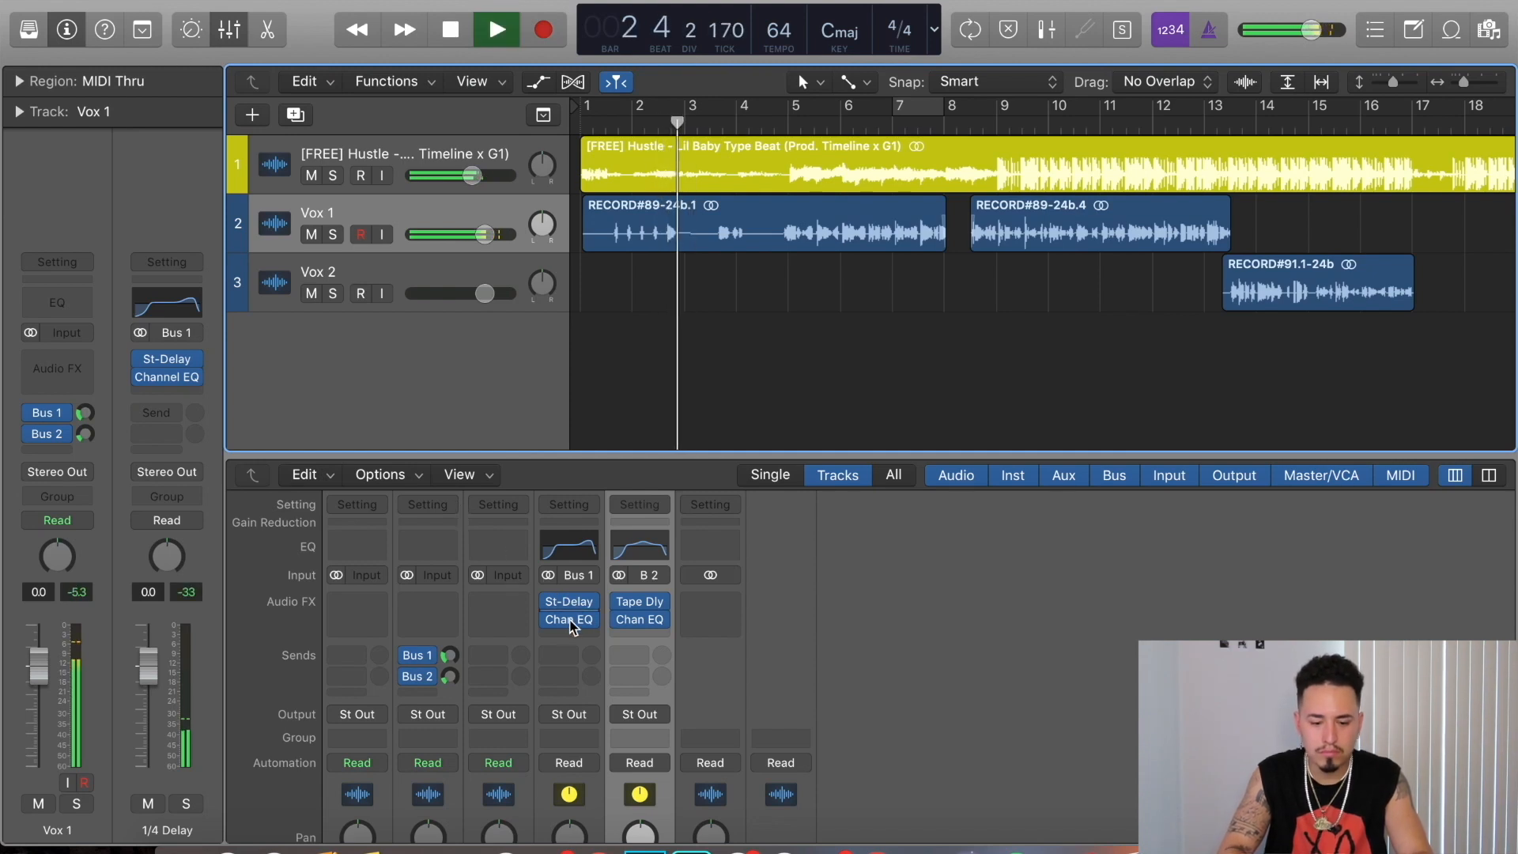
{"action": "left_click_drag", "start_coordinate": [453, 661], "coordinate": [452, 665]}
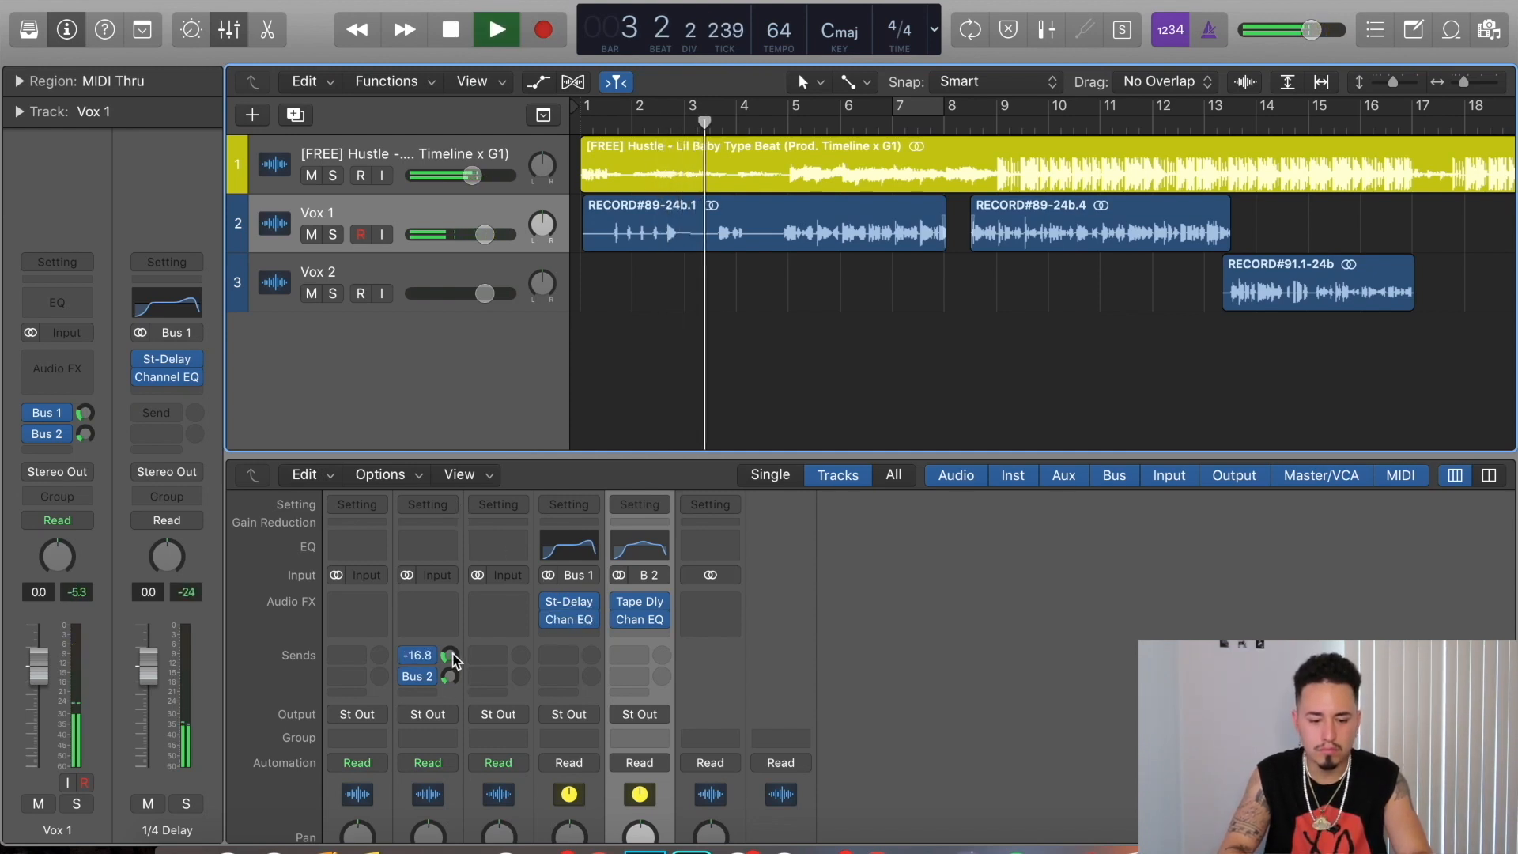
Check the 1/4 Delay's Channel EQ, raise Vox 1's Bus 2 send slightly, and replay from around bar 2
{"action": "left_click", "coordinate": [574, 624]}
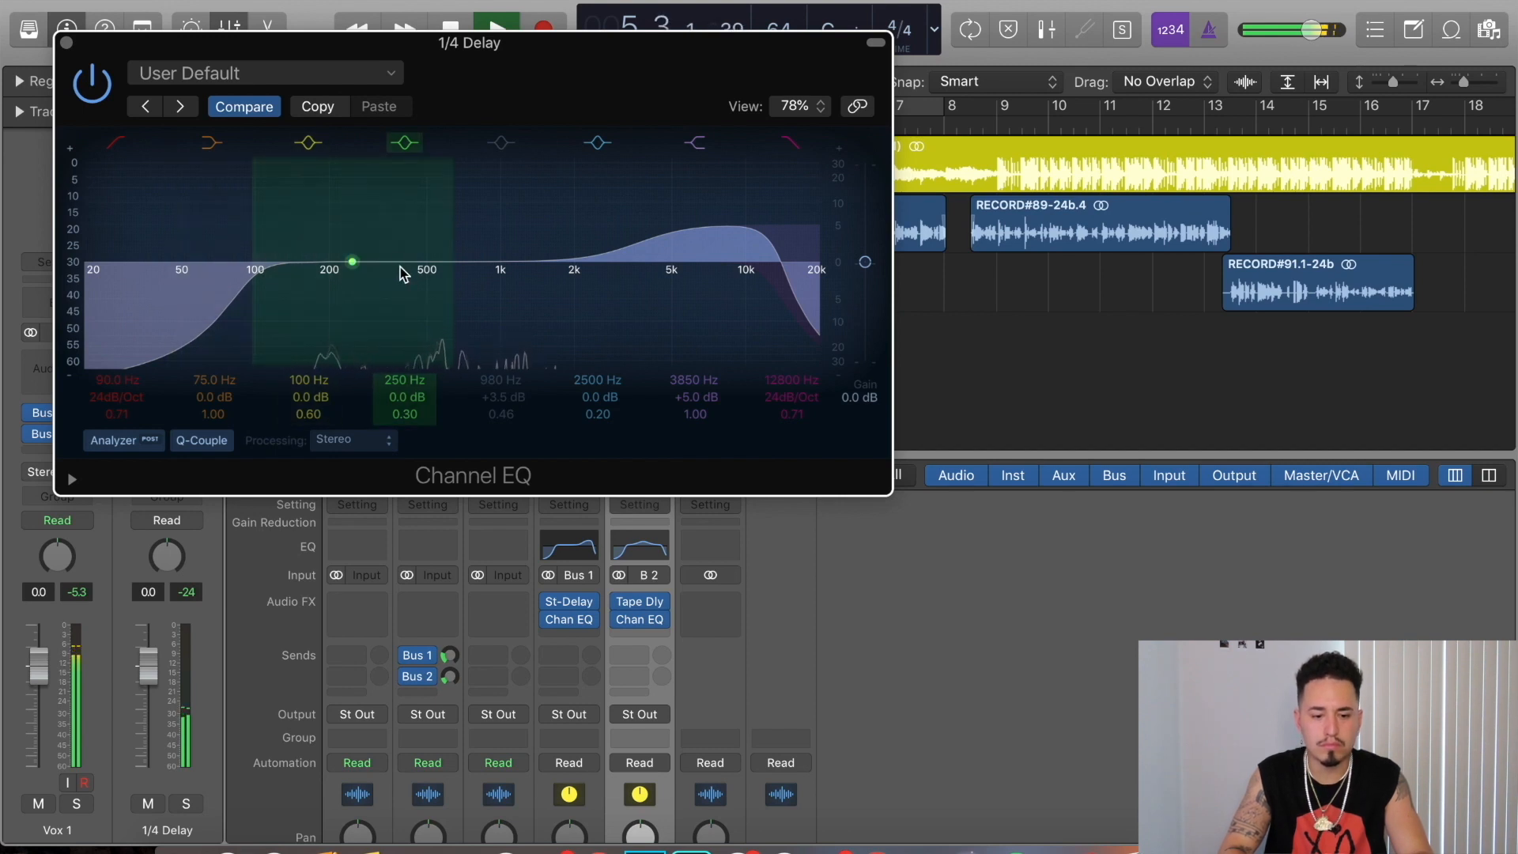
{"action": "left_click", "coordinate": [65, 41]}
{"action": "left_click_drag", "start_coordinate": [449, 673], "coordinate": [443, 665]}
{"action": "left_click", "coordinate": [671, 150]}
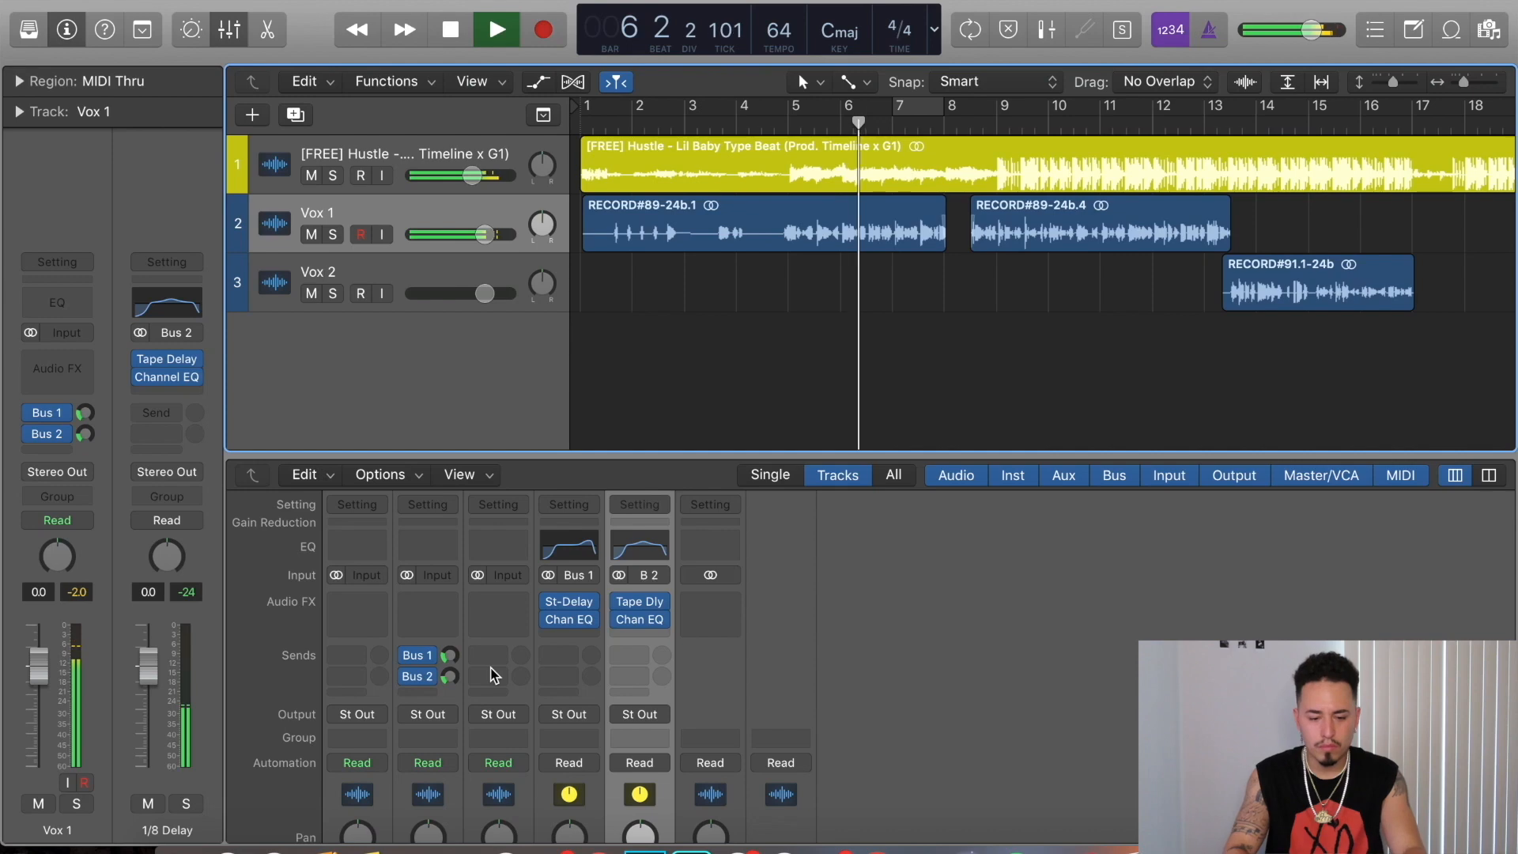
Compare the 1/4 Delay with its EQ low cut off and on, and close the EQ and stop playback
{"action": "left_click", "coordinate": [571, 618]}
{"action": "left_click", "coordinate": [571, 619]}
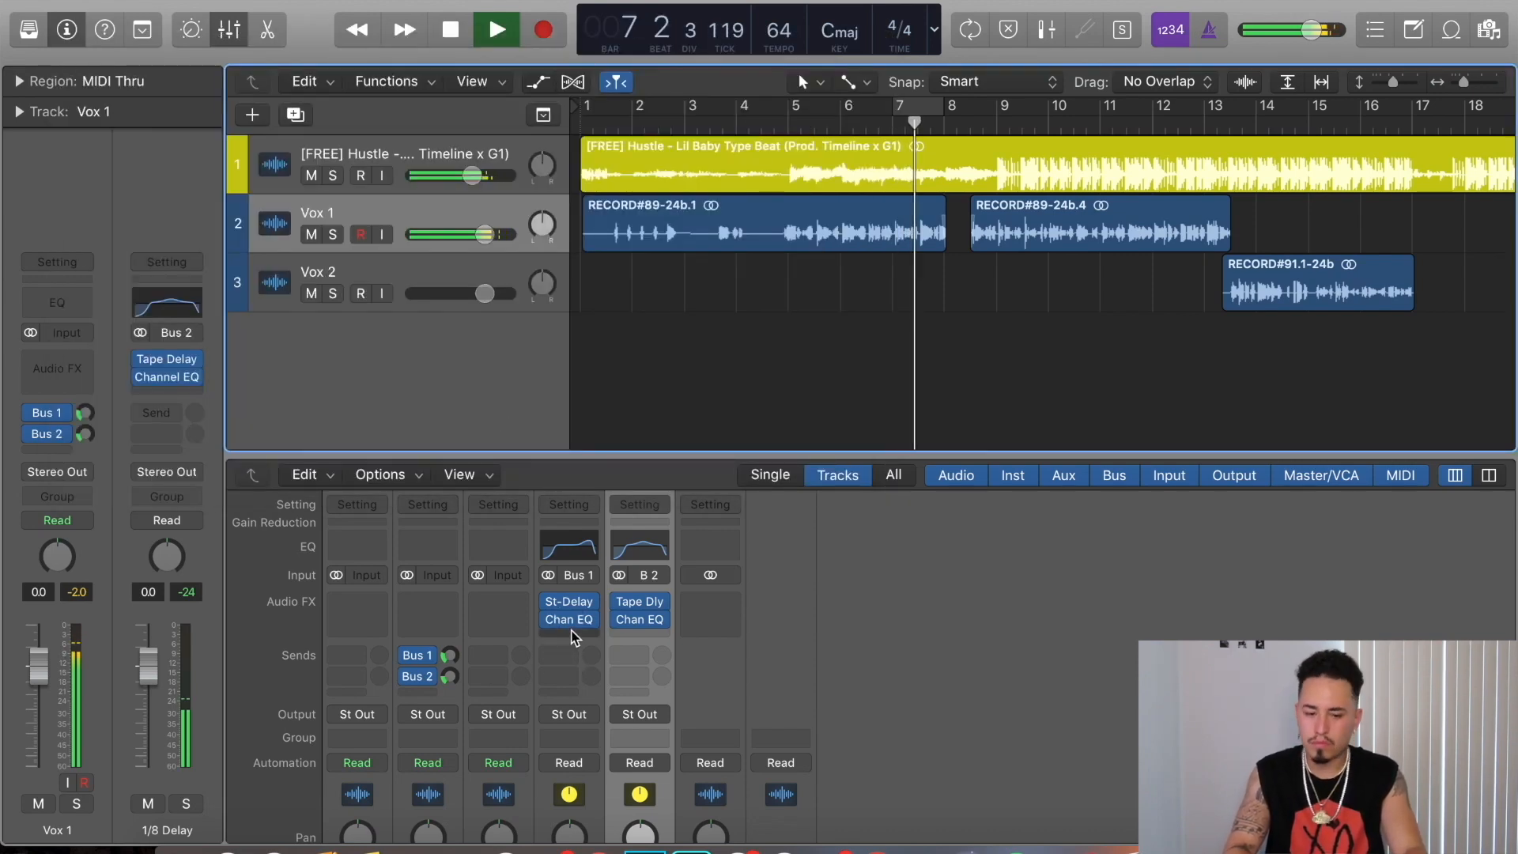
{"action": "left_click", "coordinate": [570, 621]}
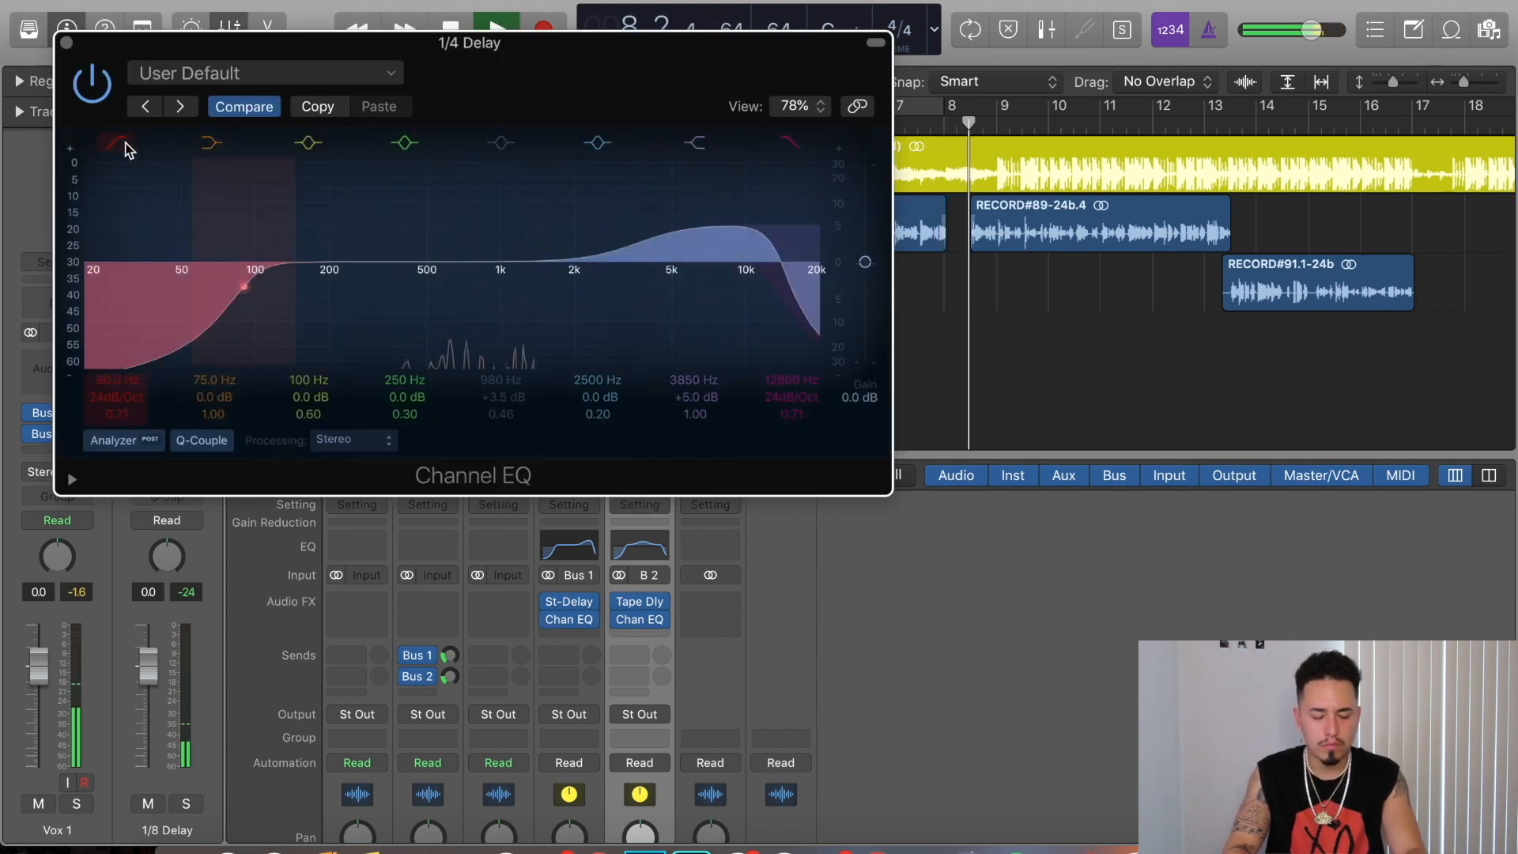
{"action": "left_click", "coordinate": [123, 150]}
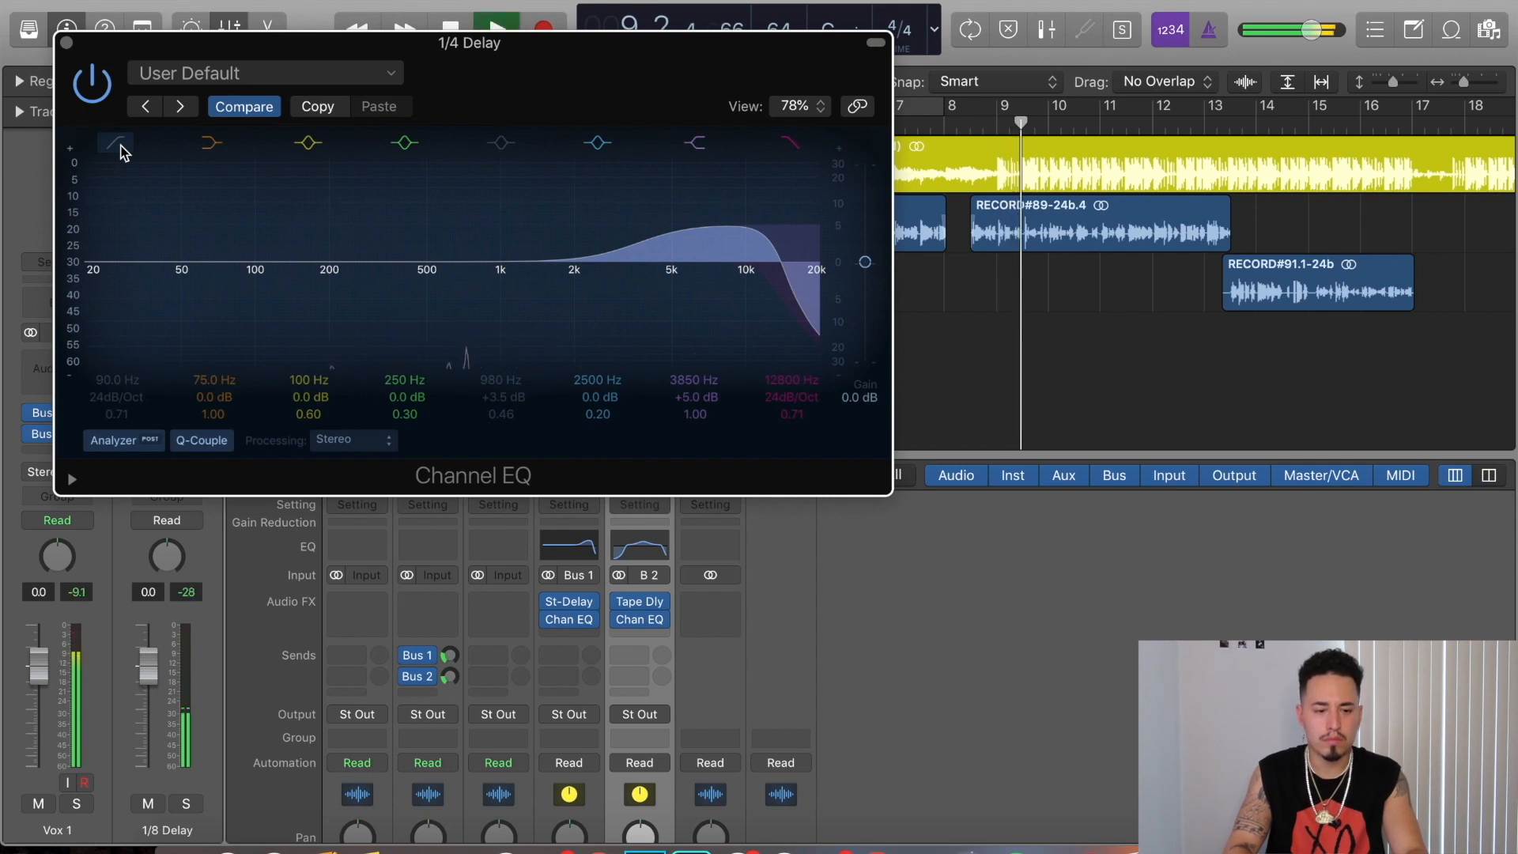
{"action": "left_click", "coordinate": [121, 149]}
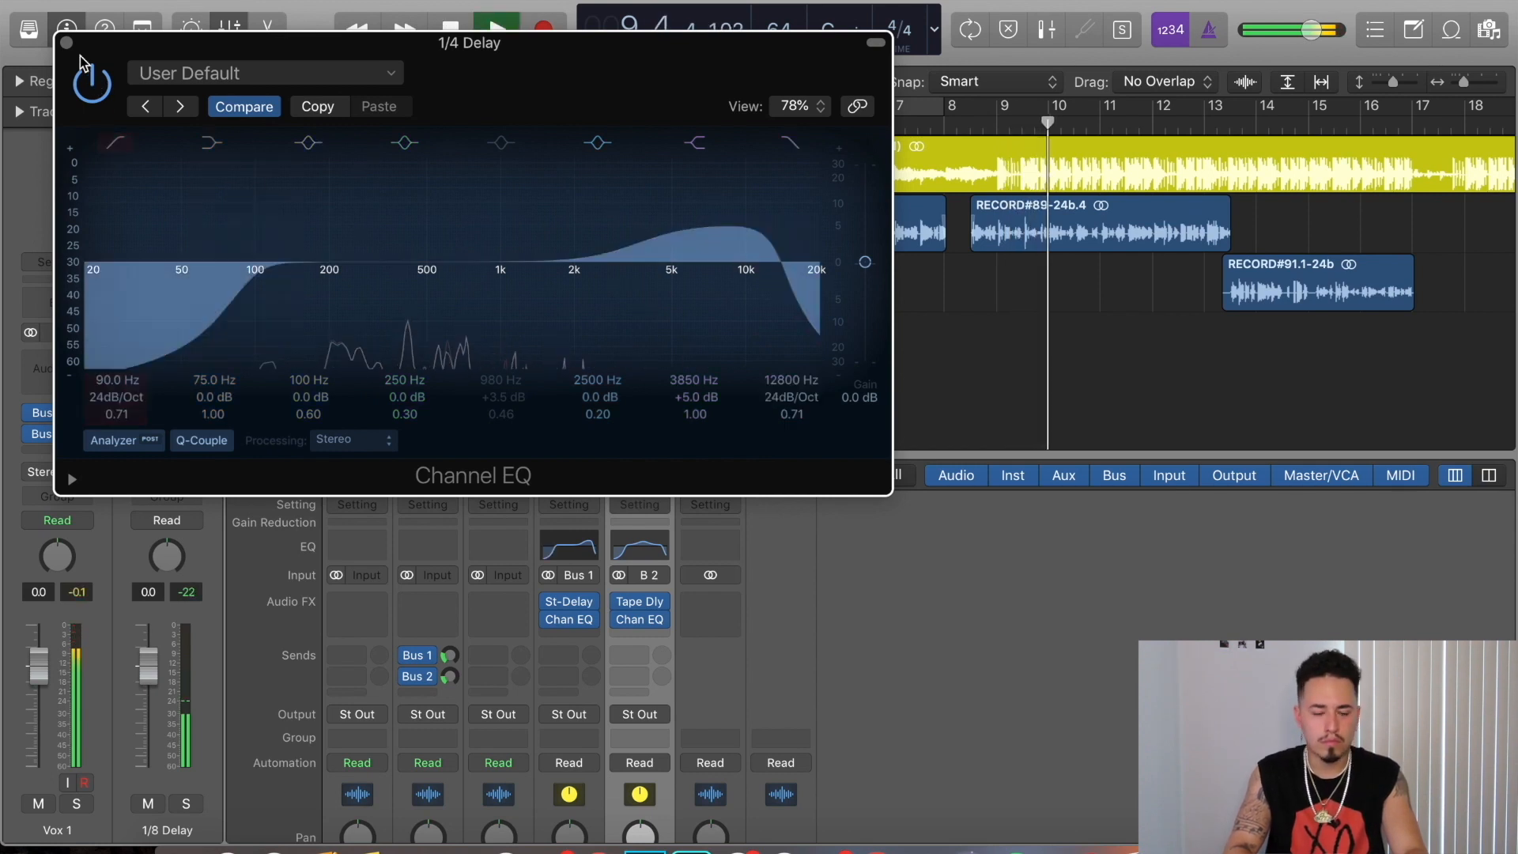
{"action": "left_click", "coordinate": [67, 43]}
{"action": "key", "text": "space"}
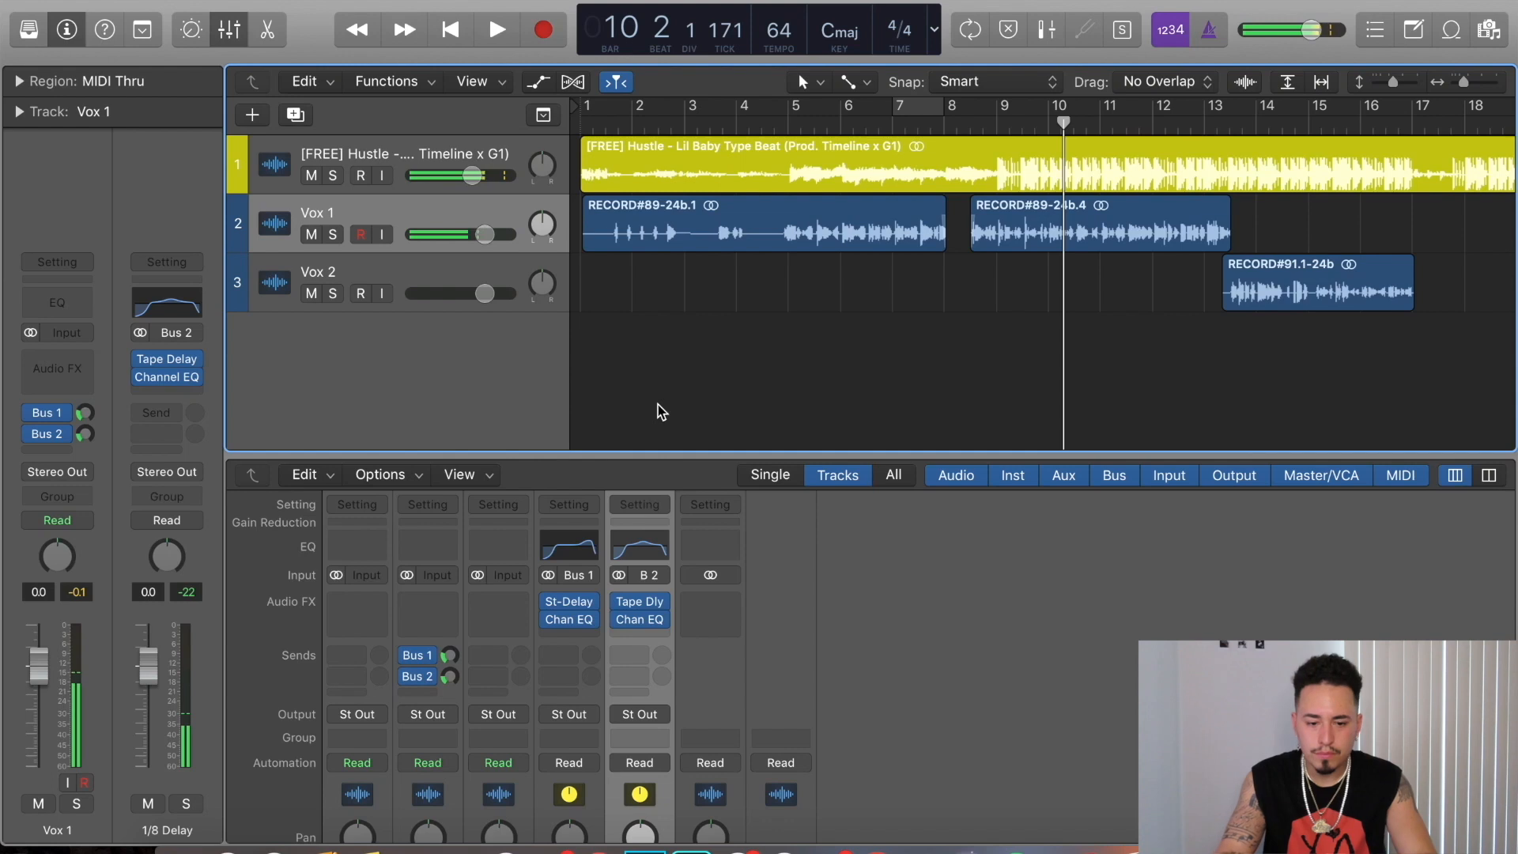
Play from the project start, switch off the low cut in the 1/4 Delay's Channel EQ, and stop playback with the EQ closed
{"action": "key", "text": "Return"}
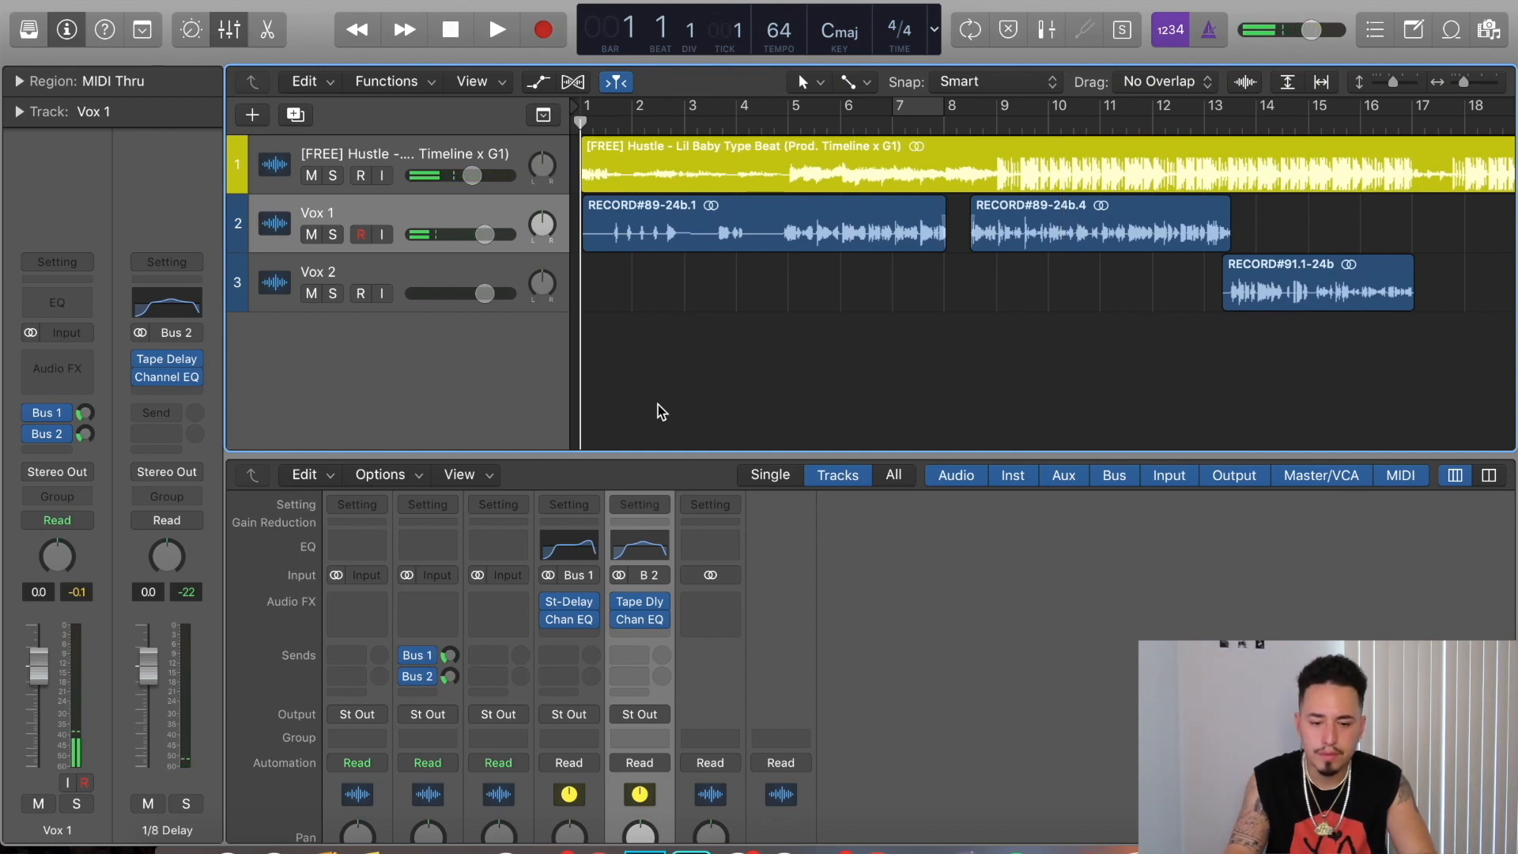
{"action": "key", "text": "space"}
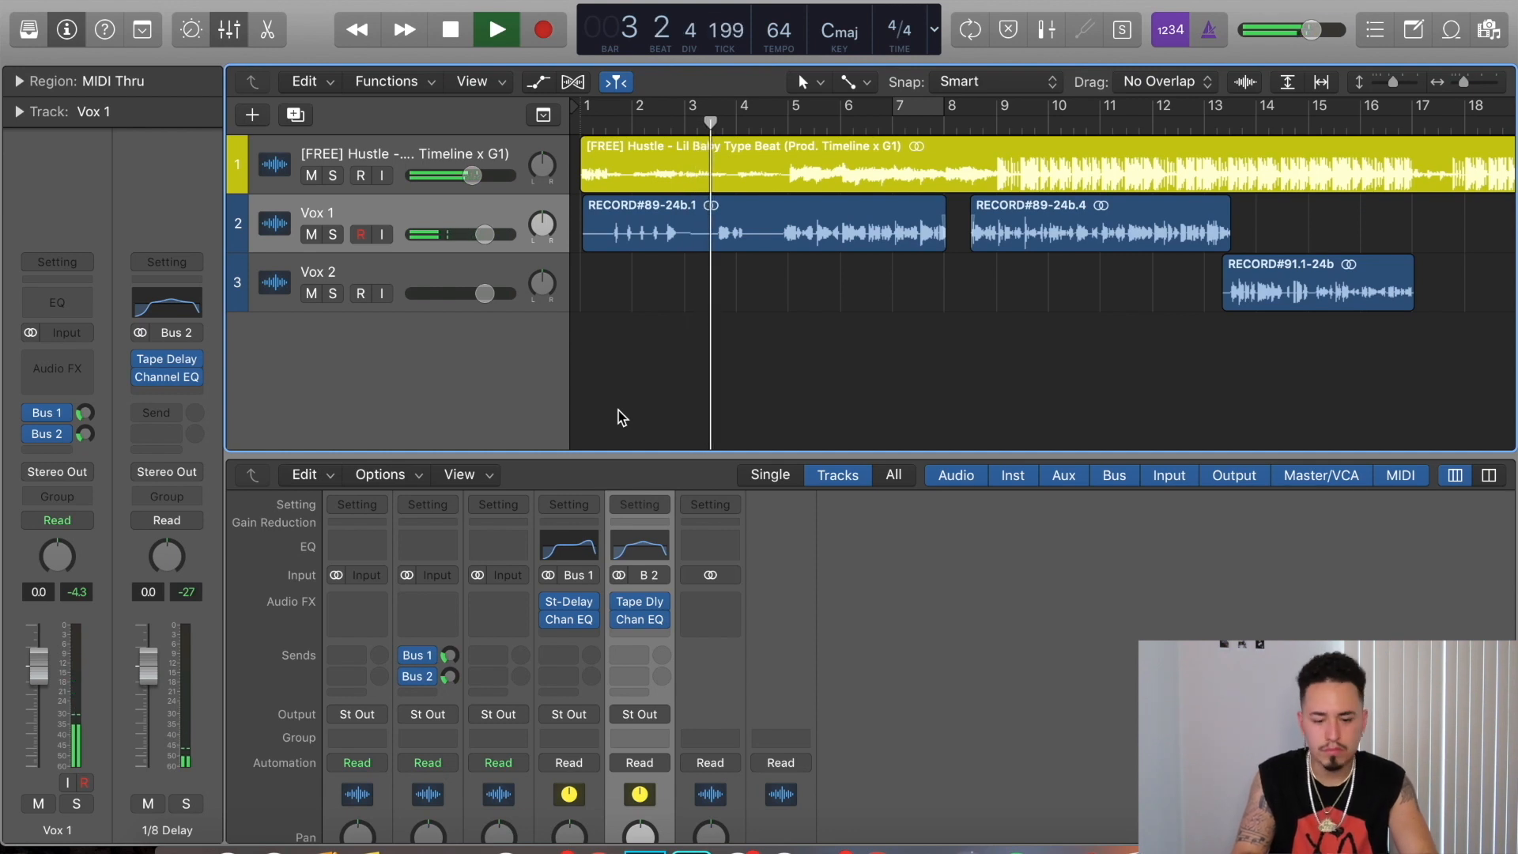
{"action": "mouse_move", "coordinate": [566, 622]}
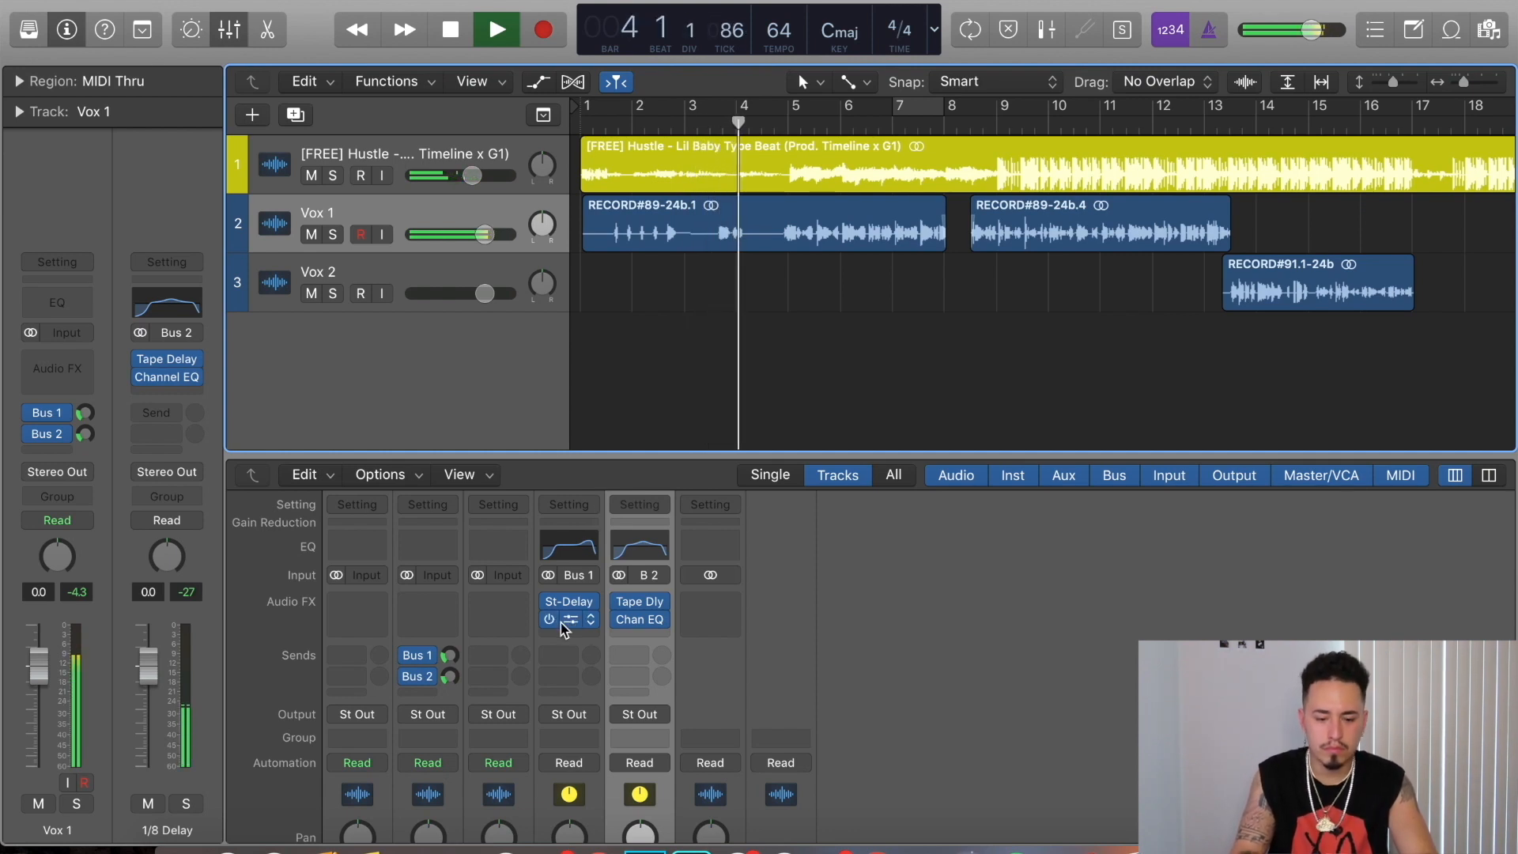
{"action": "left_click", "coordinate": [566, 621]}
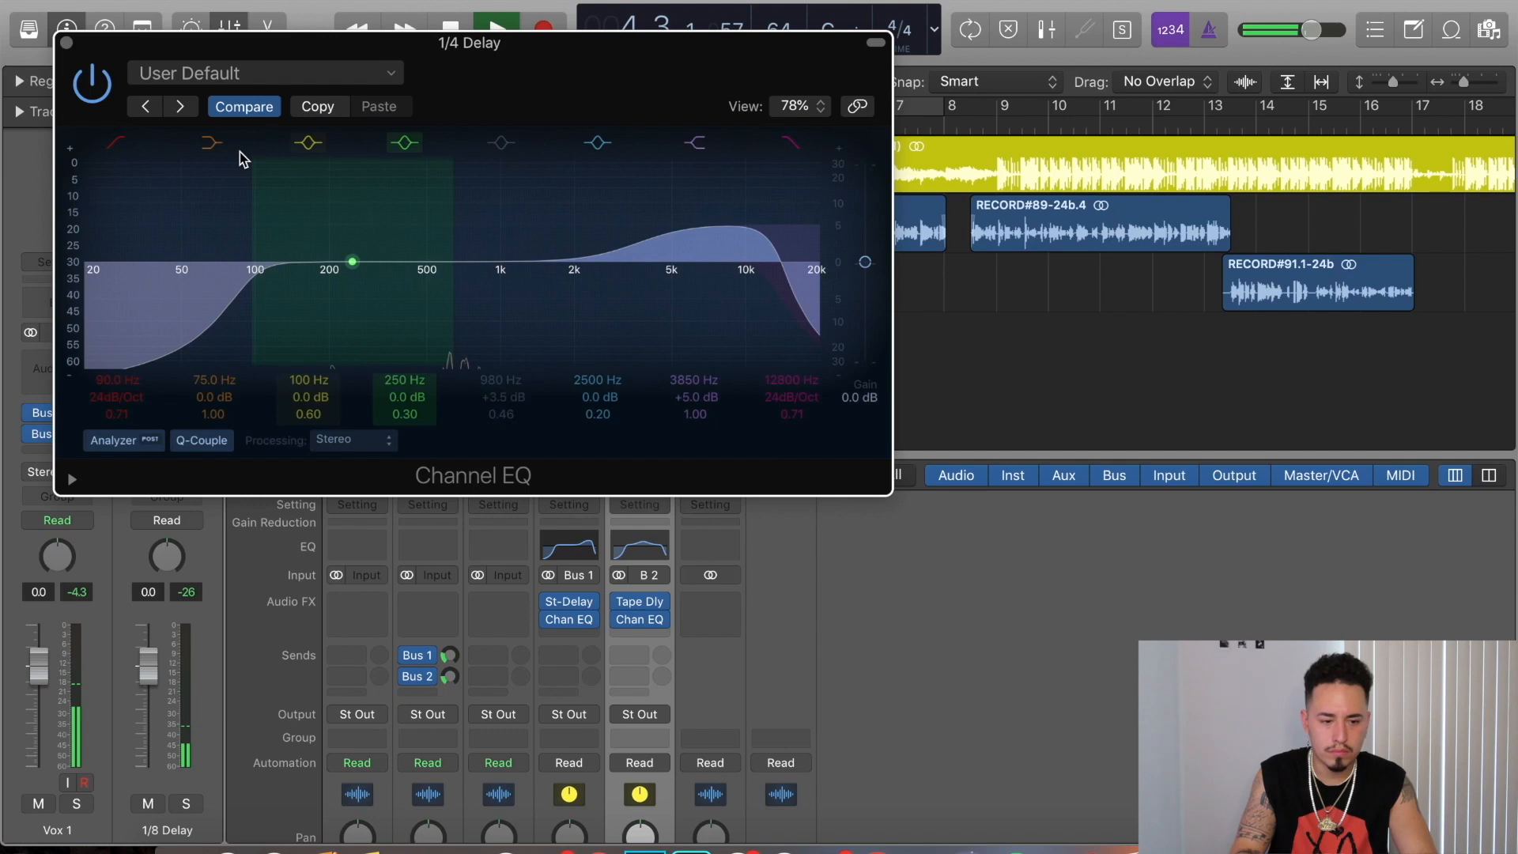
{"action": "left_click", "coordinate": [102, 143]}
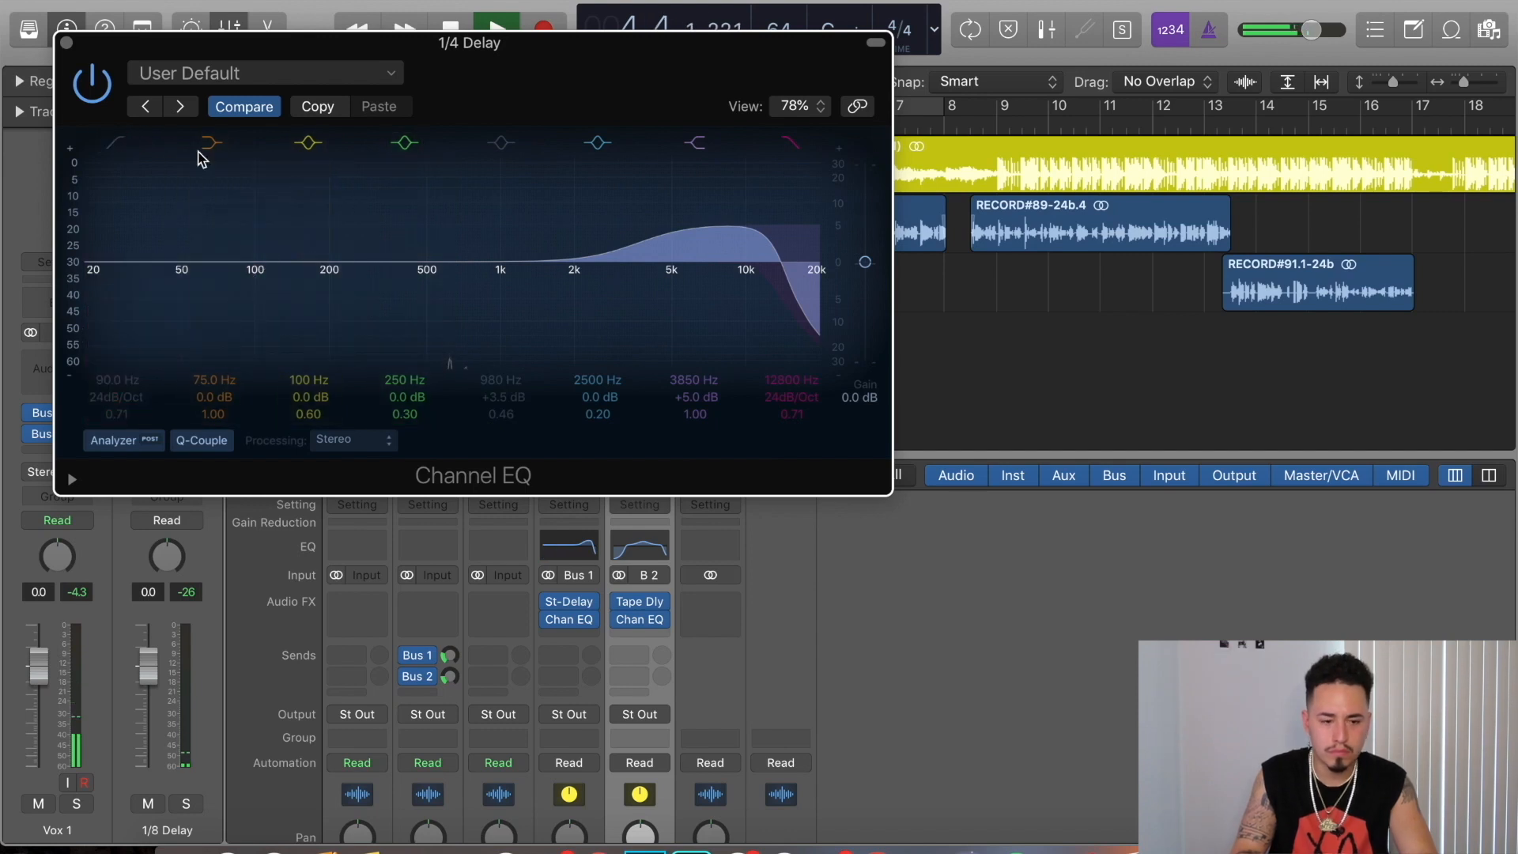
{"action": "left_click", "coordinate": [67, 43]}
{"action": "key", "text": "space"}
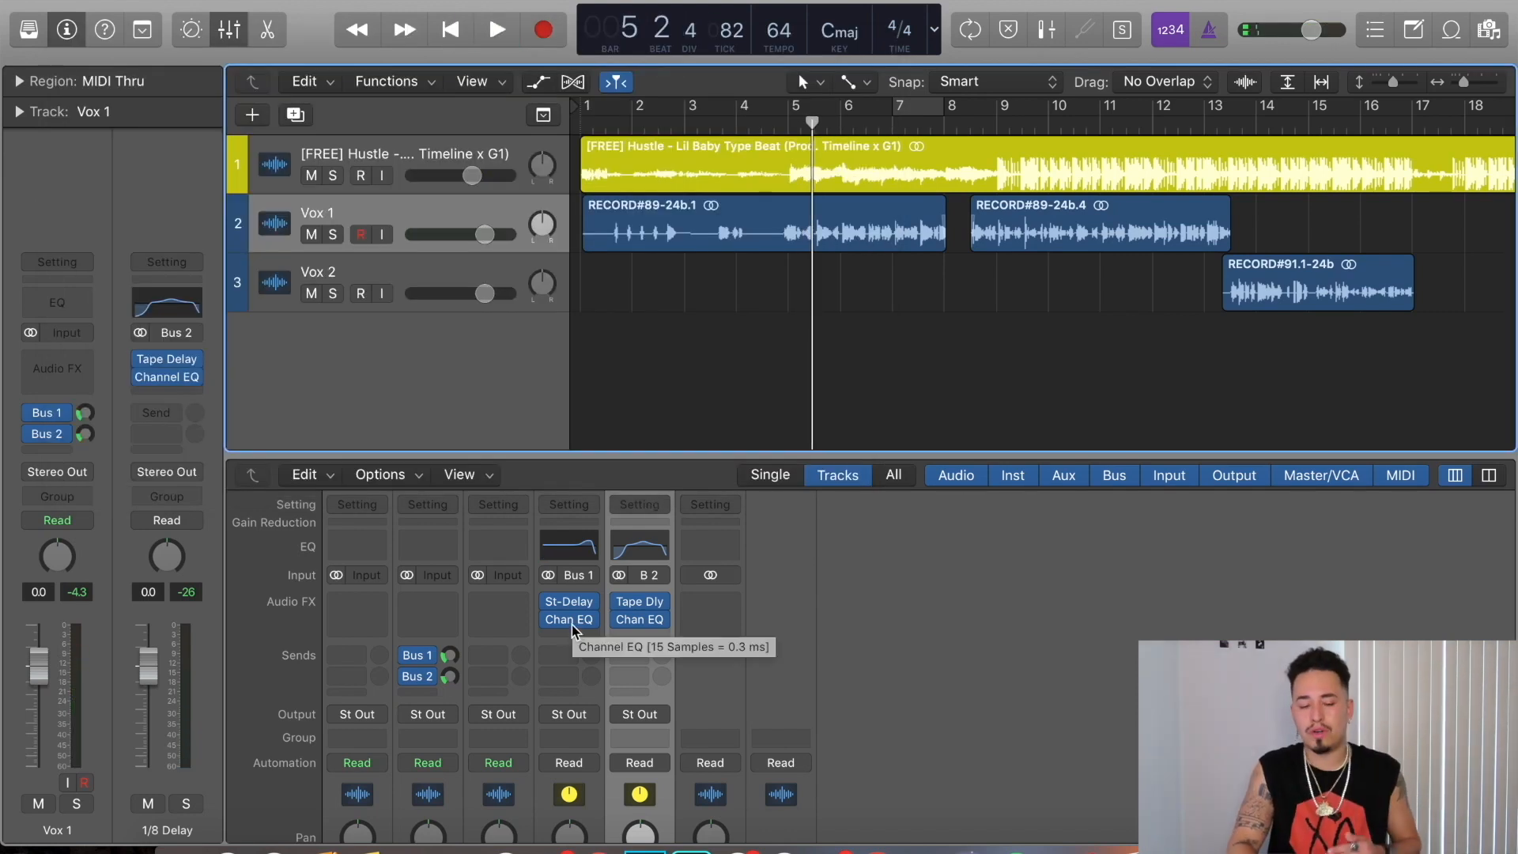
Review the 1/4 Delay's Channel EQ curve and the delay channels' inserts, sends and levels in the mixer
{"action": "left_click", "coordinate": [450, 658]}
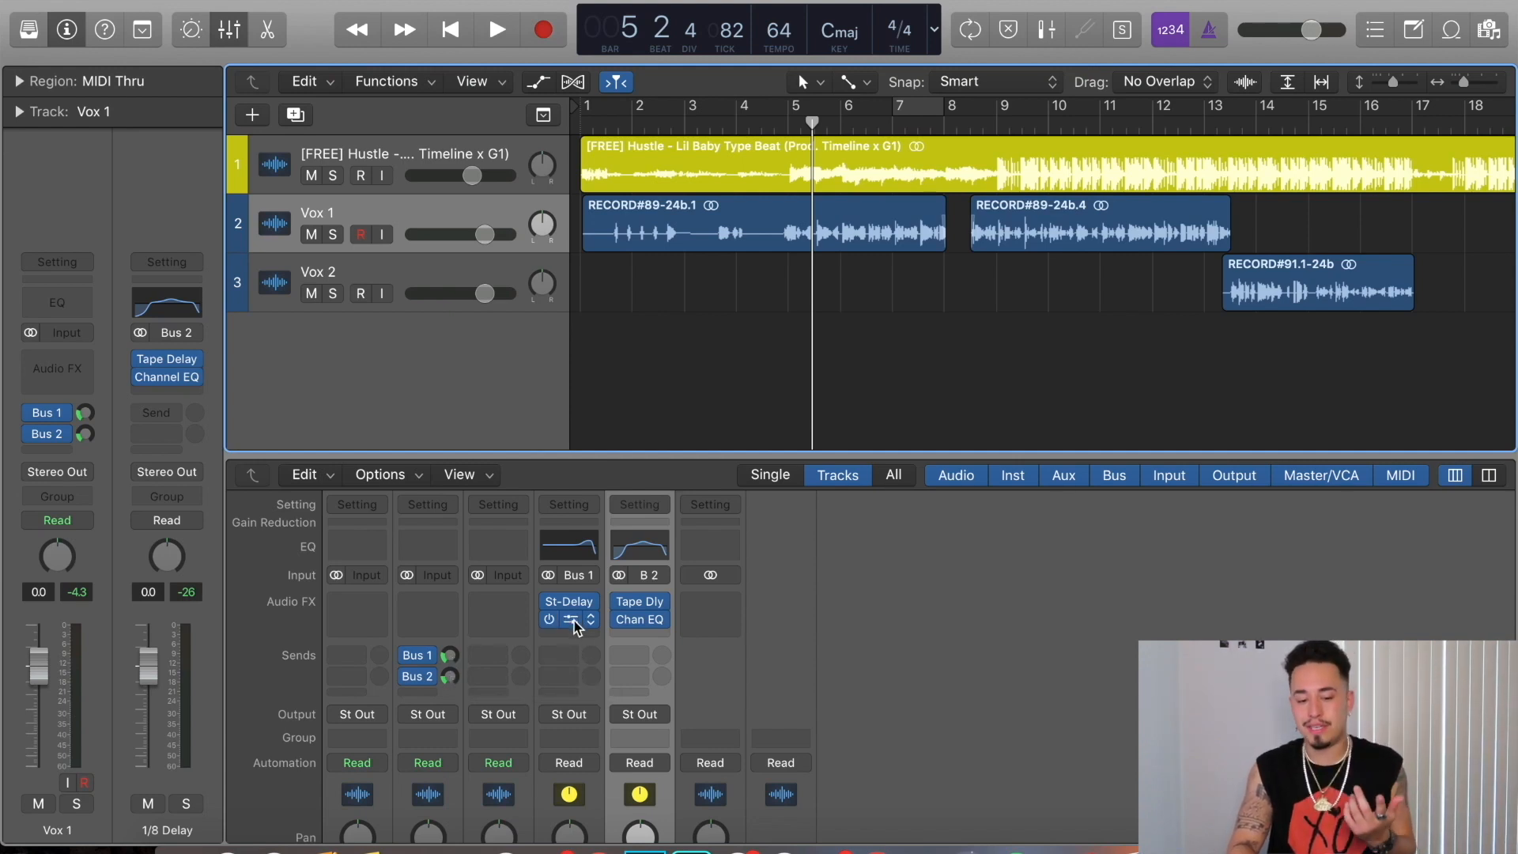
{"action": "left_click", "coordinate": [573, 622]}
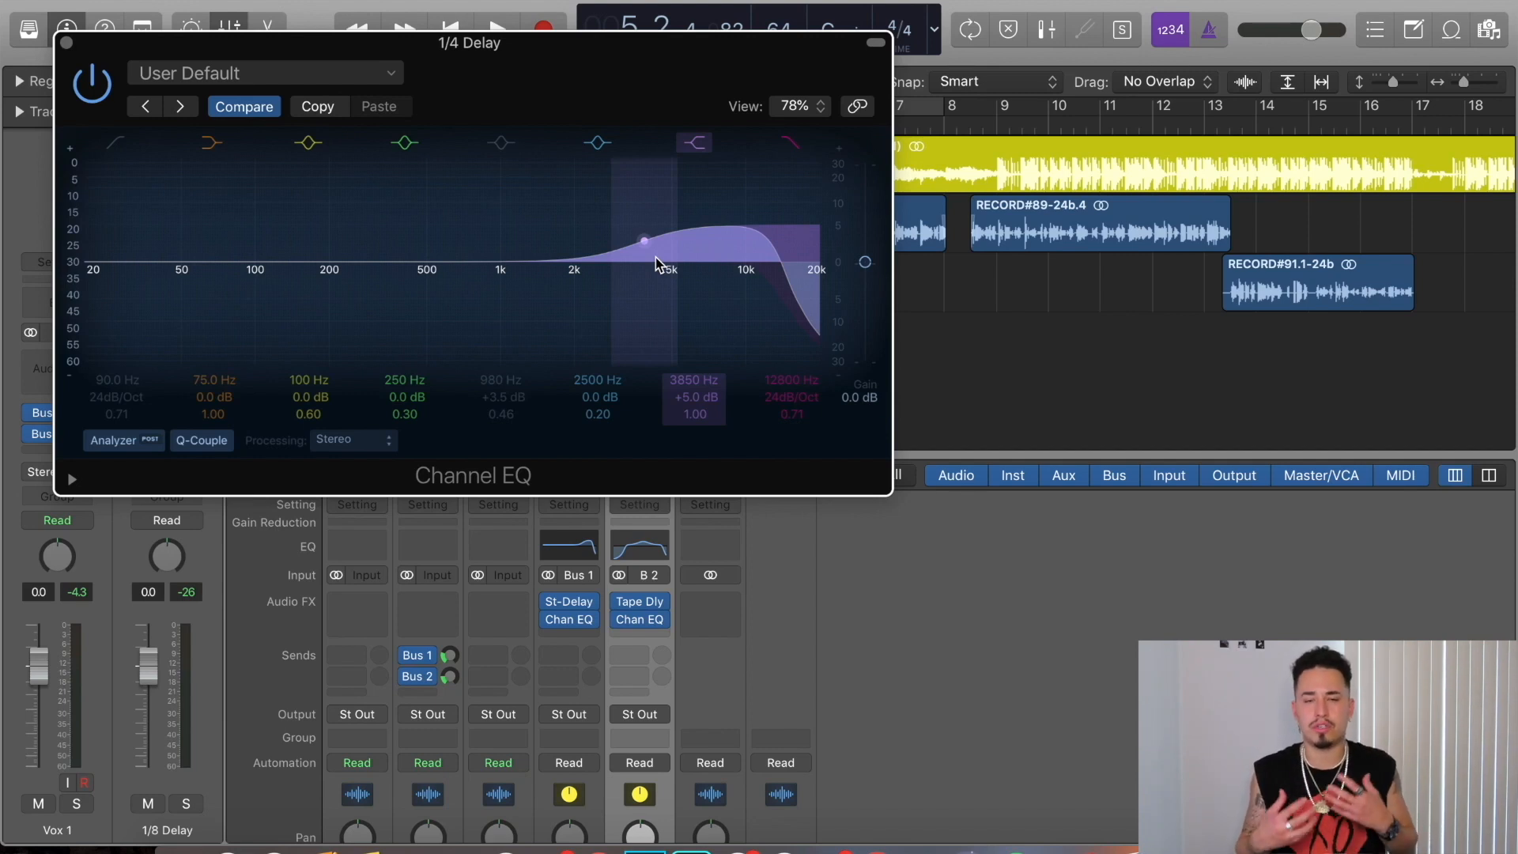
{"action": "left_click", "coordinate": [66, 43]}
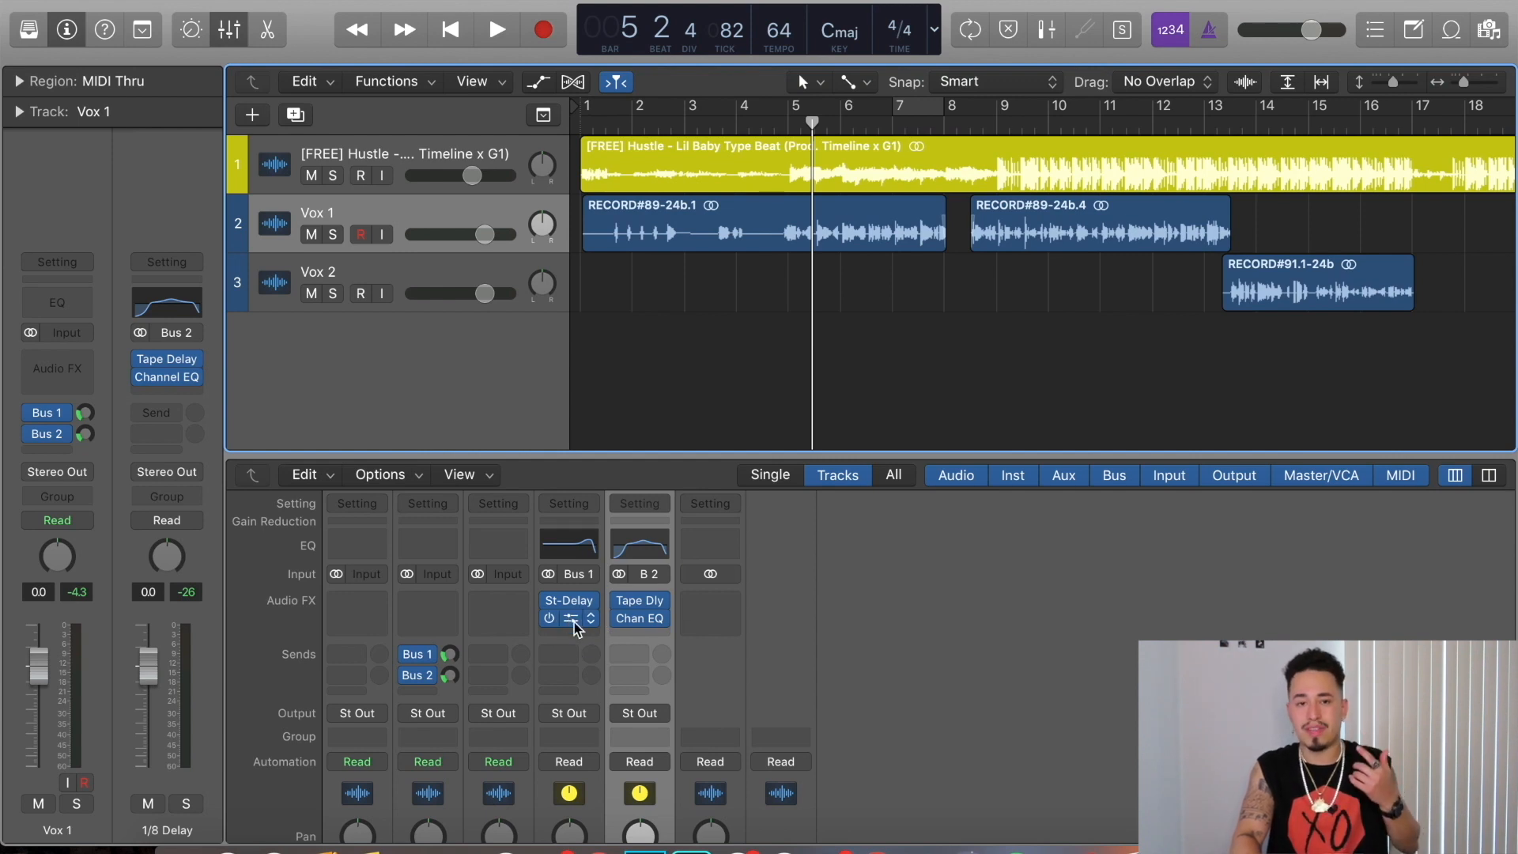
{"action": "scroll", "coordinate": [637, 696], "scroll_direction": "down", "scroll_amount": 1}
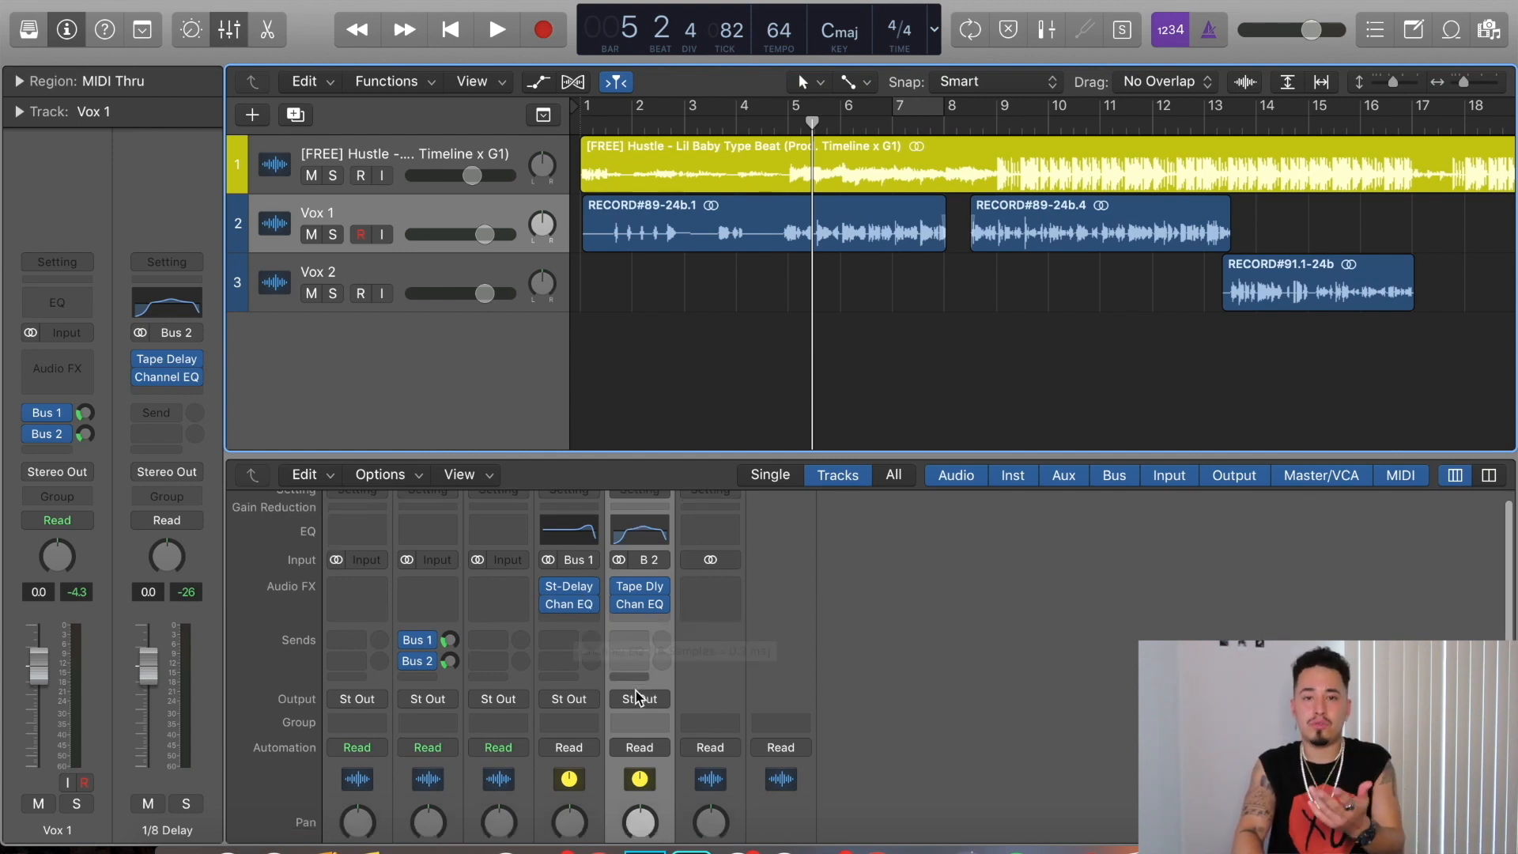
{"action": "scroll", "coordinate": [637, 696], "scroll_direction": "down", "scroll_amount": 2}
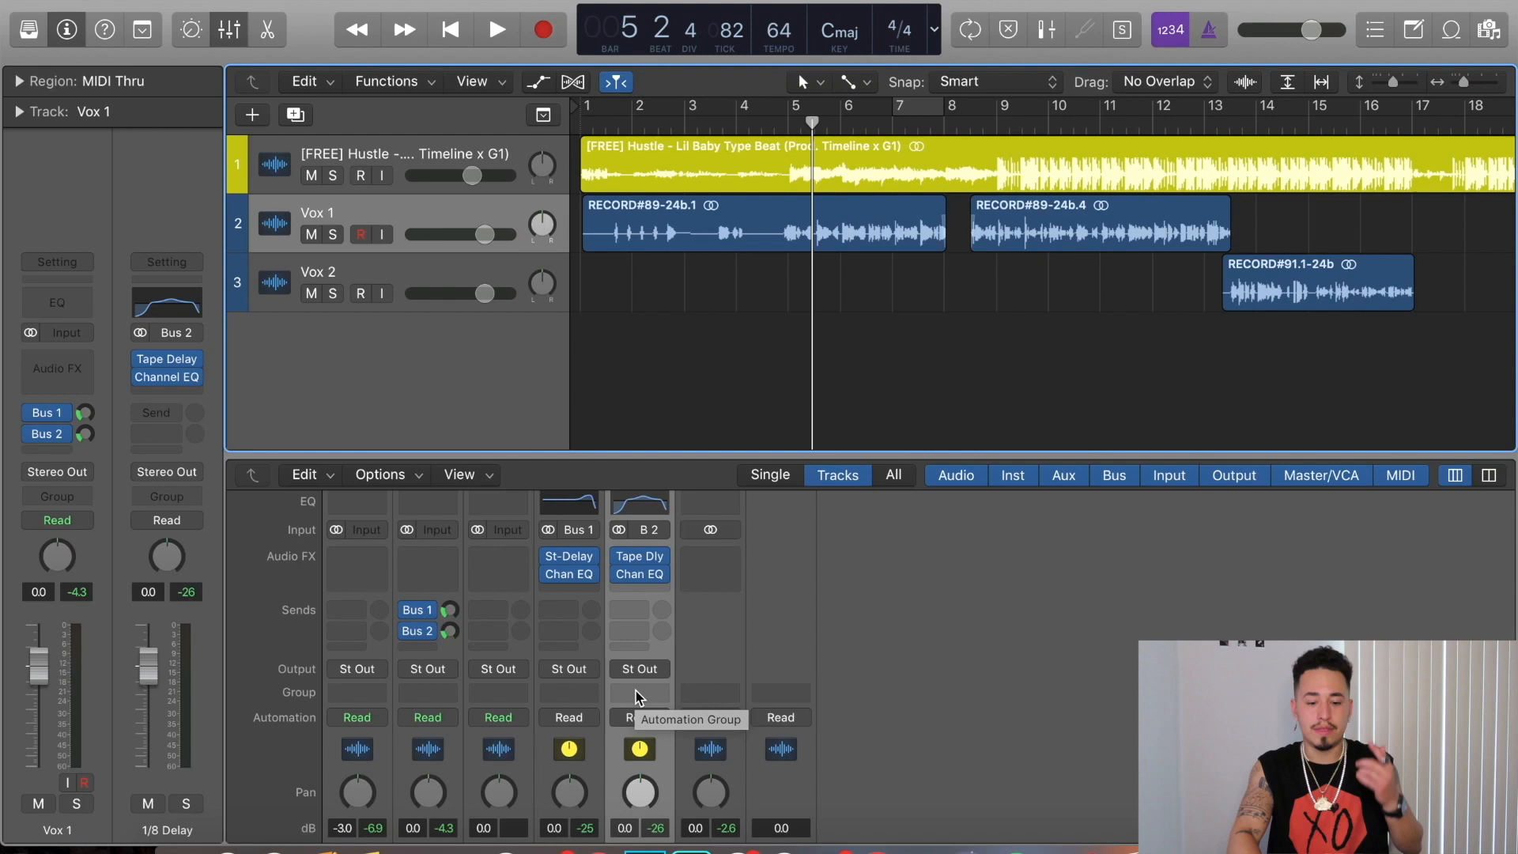
{"action": "scroll", "coordinate": [617, 586], "scroll_direction": "up", "scroll_amount": 3}
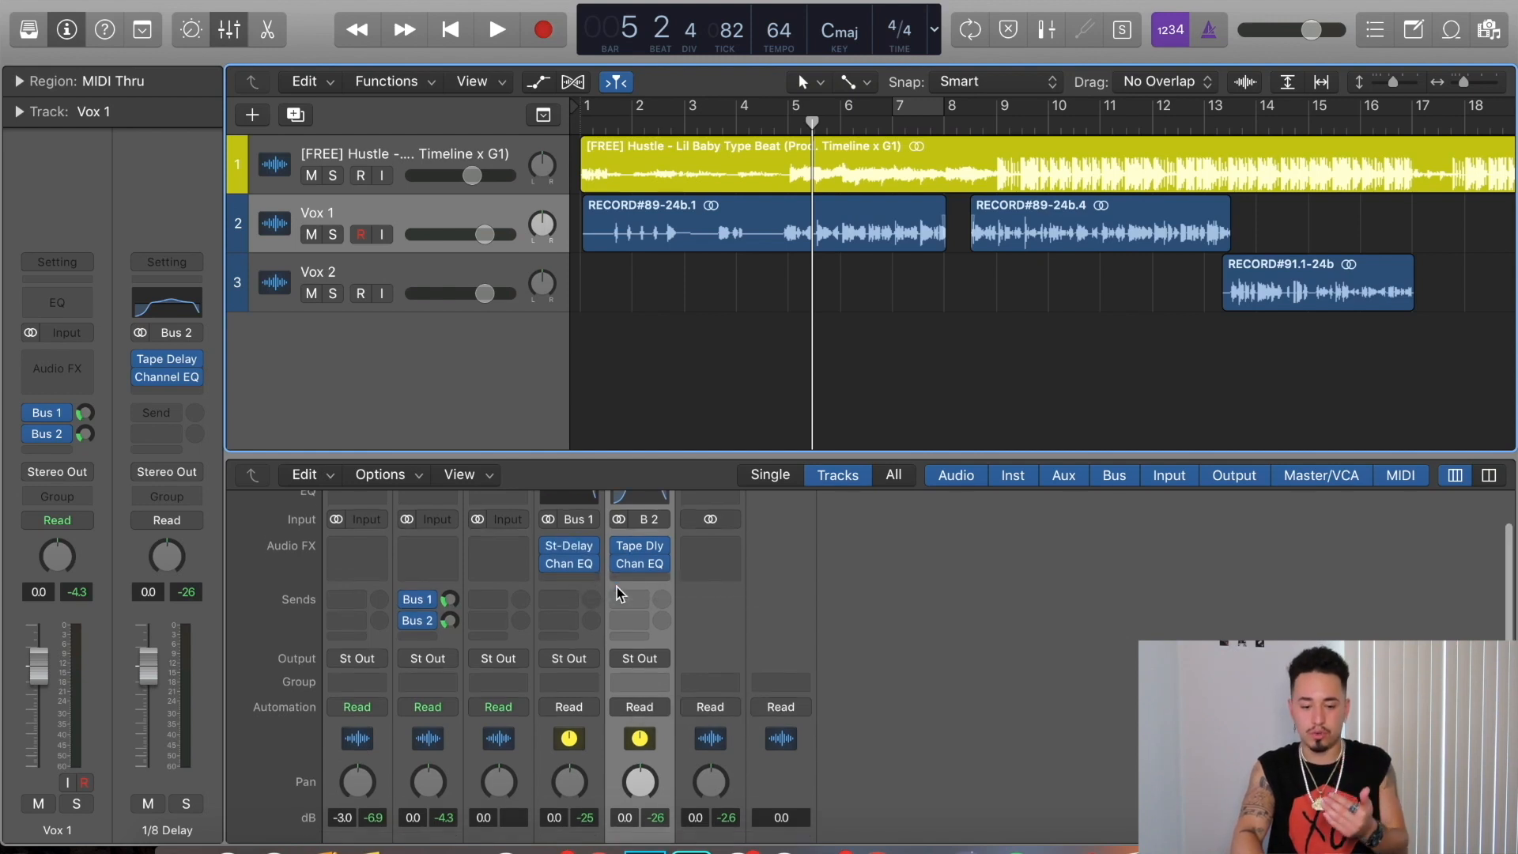